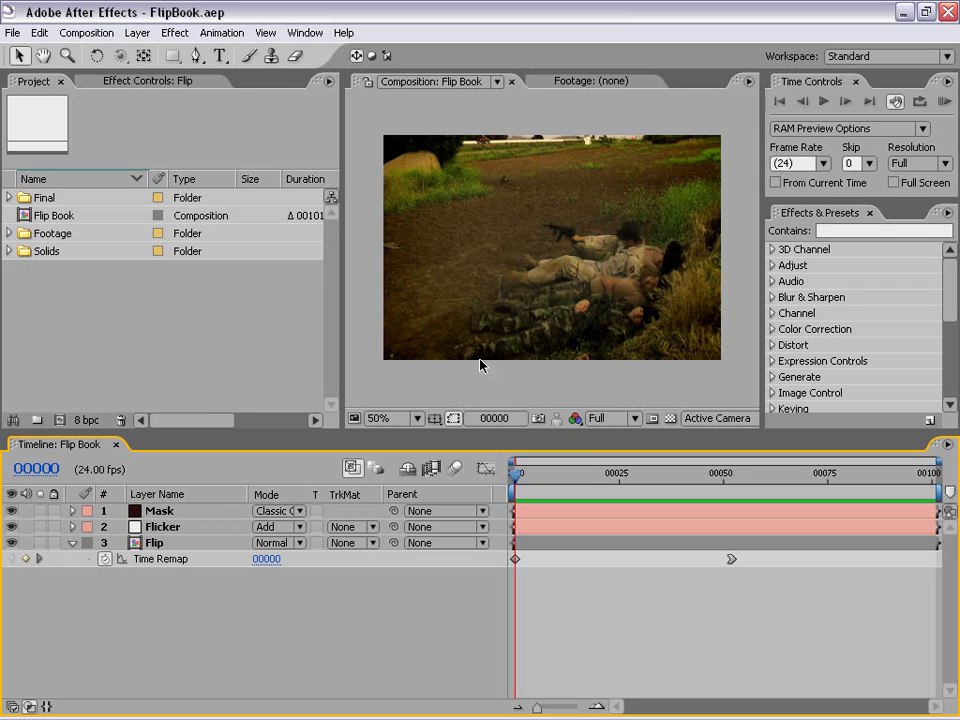
# - Play back the finished Flip Book composition in an enlarged composition view, then restore the normal layout
pyautogui.click(456, 401)
pyautogui.press('`')
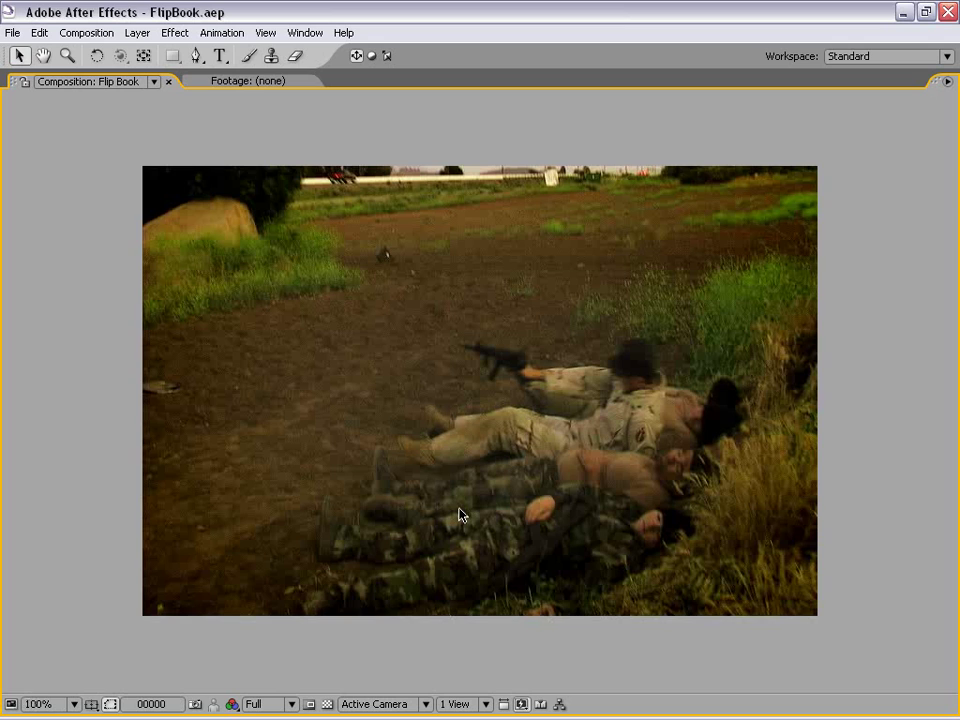
pyautogui.press('space')
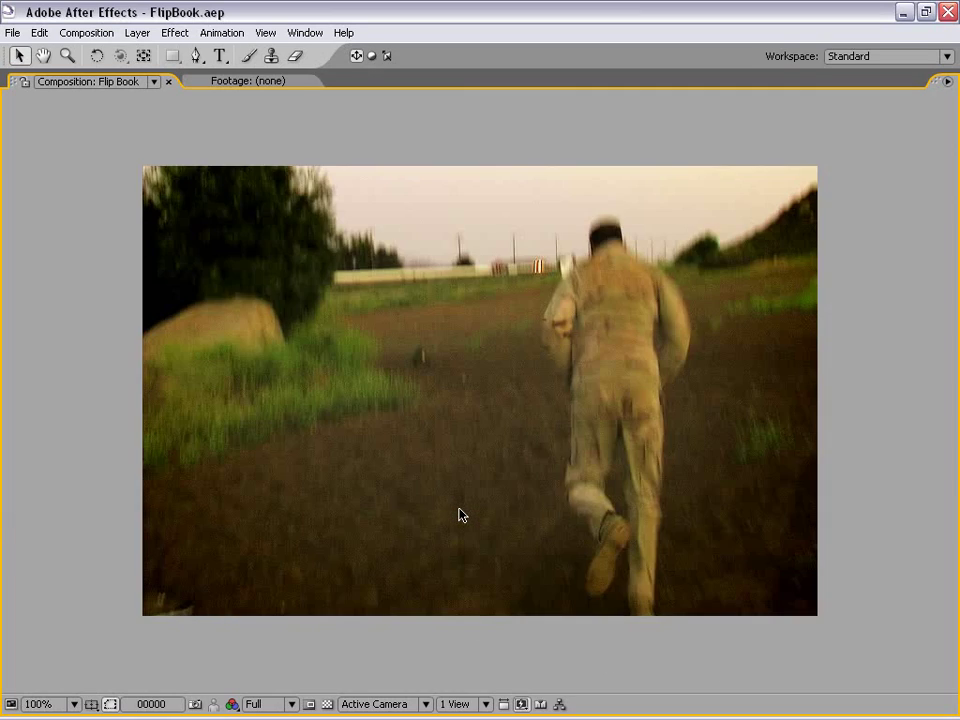
pyautogui.press('`')
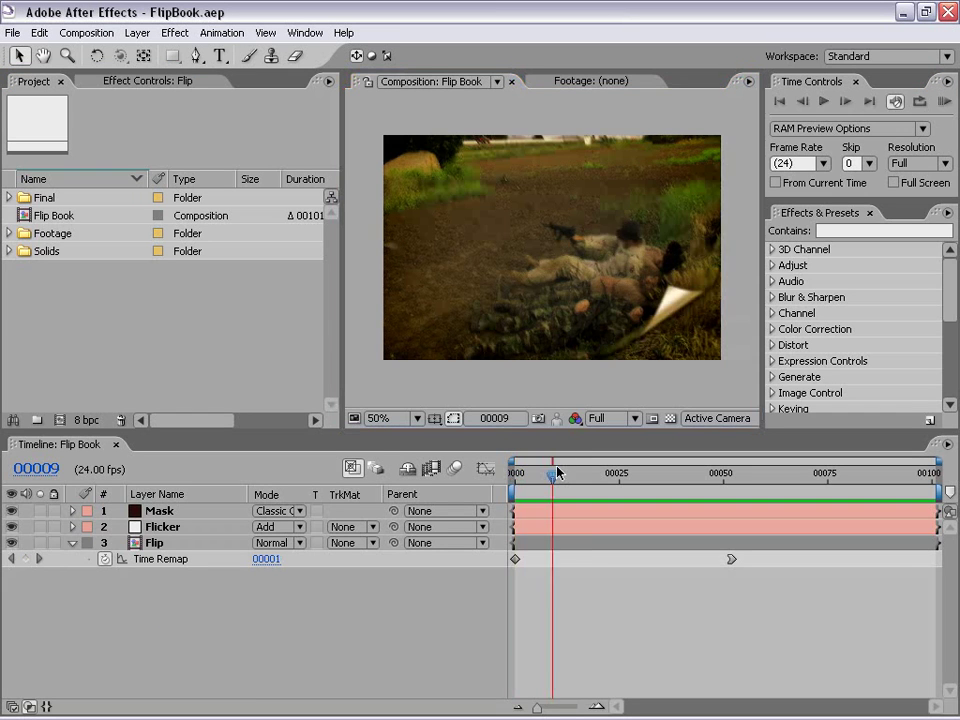
# - Scrub through the Flip Book timeline to review how the page flips speed up over the clip
pyautogui.moveTo(593, 473); pyautogui.dragTo(882, 476)
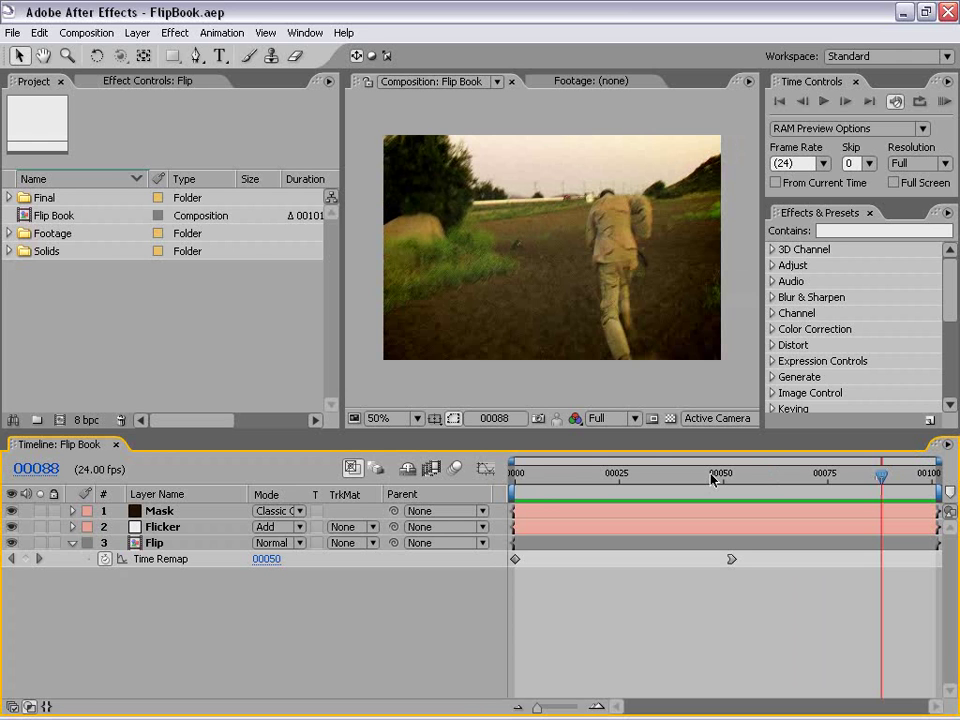
pyautogui.moveTo(546, 476); pyautogui.dragTo(528, 490)
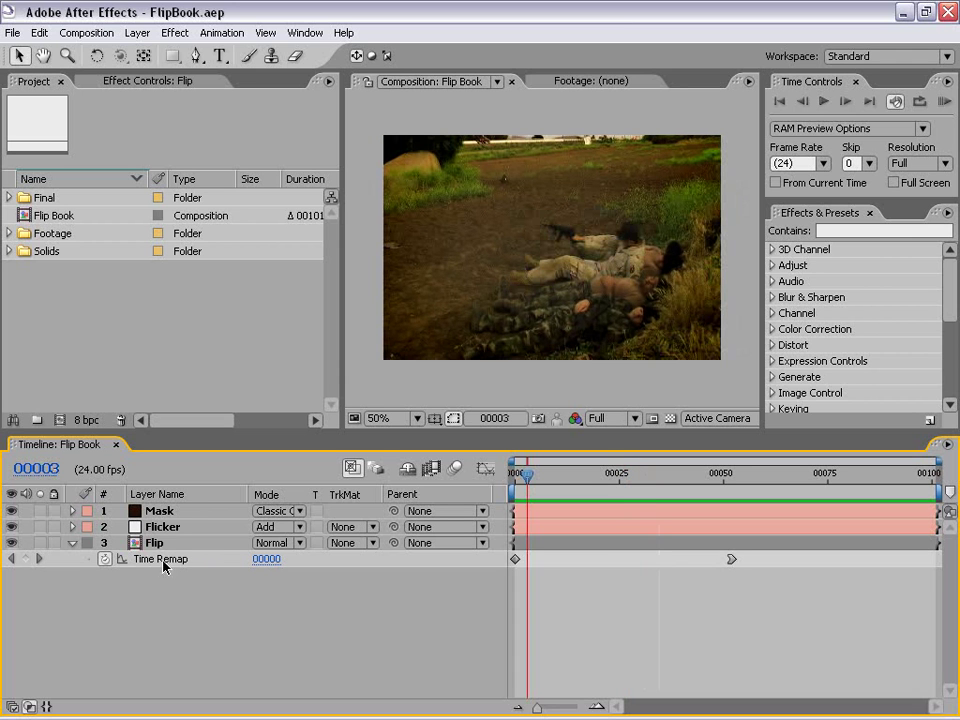
pyautogui.click(549, 478)
pyautogui.moveTo(549, 478); pyautogui.dragTo(789, 477)
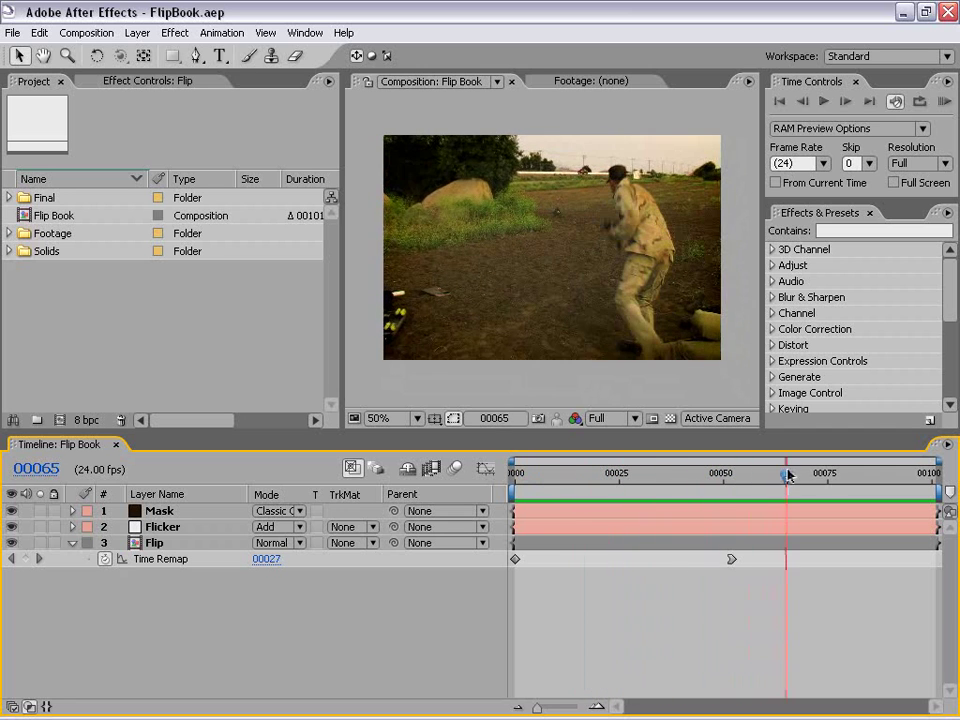
# - Examine the Flip layer's Time Remap curve as a graph, then return to the layer view and scrub back to frame 50
pyautogui.click(150, 559)
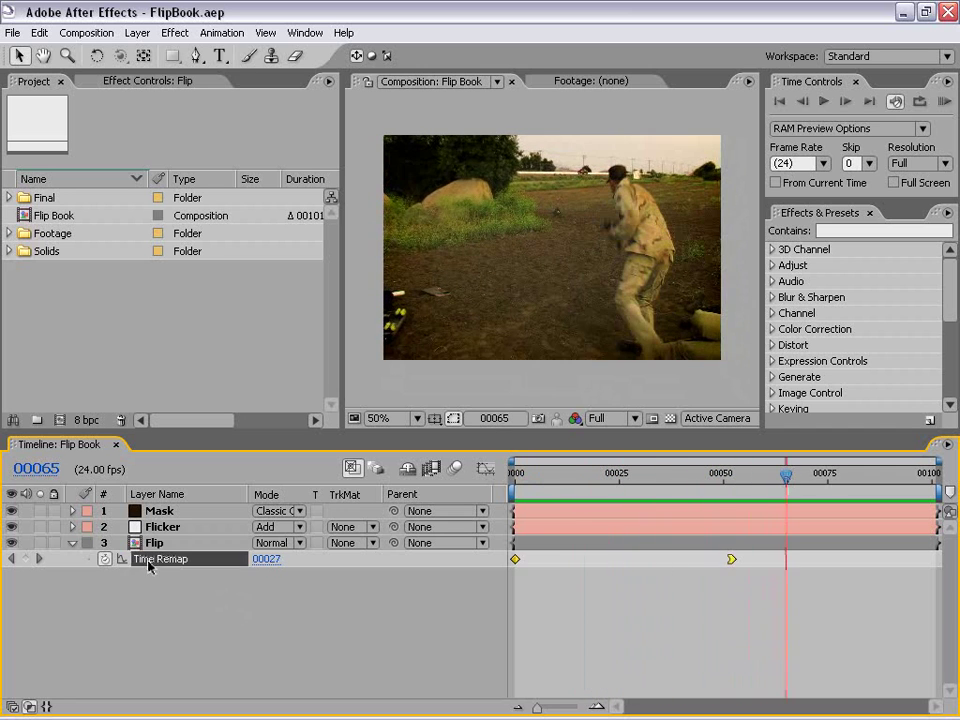
pyautogui.click(485, 469)
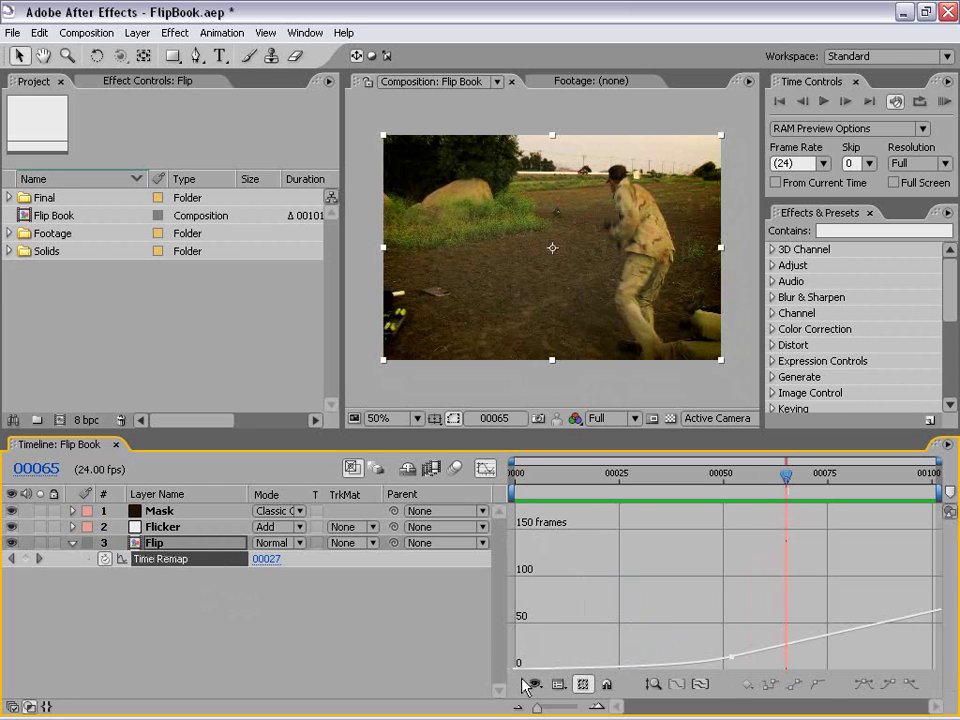
pyautogui.moveTo(522, 673)
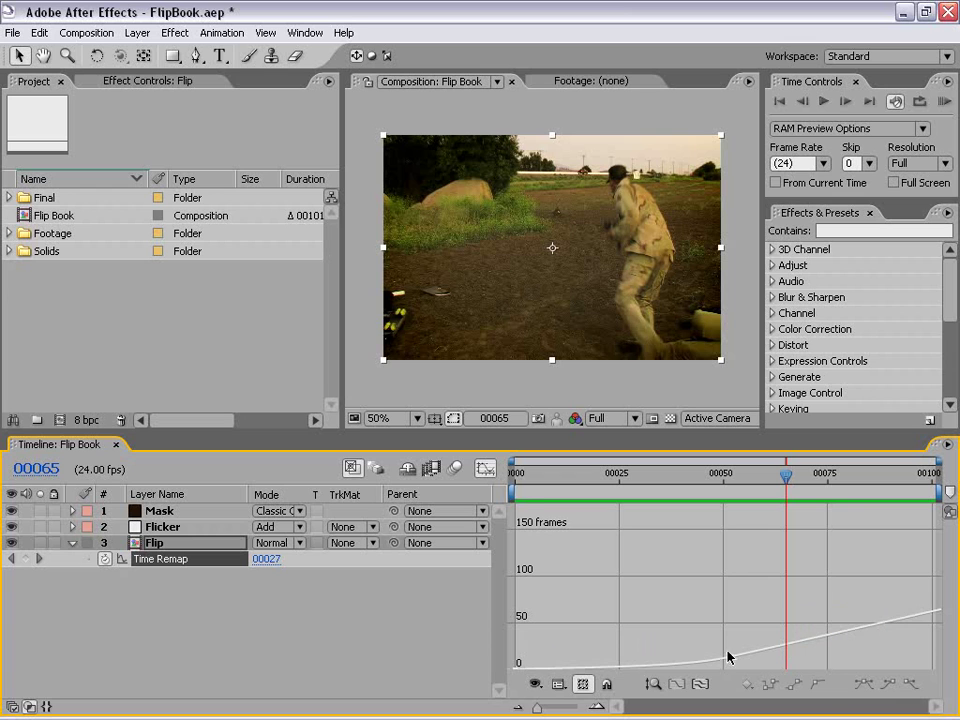
pyautogui.click(485, 468)
pyautogui.click(663, 624)
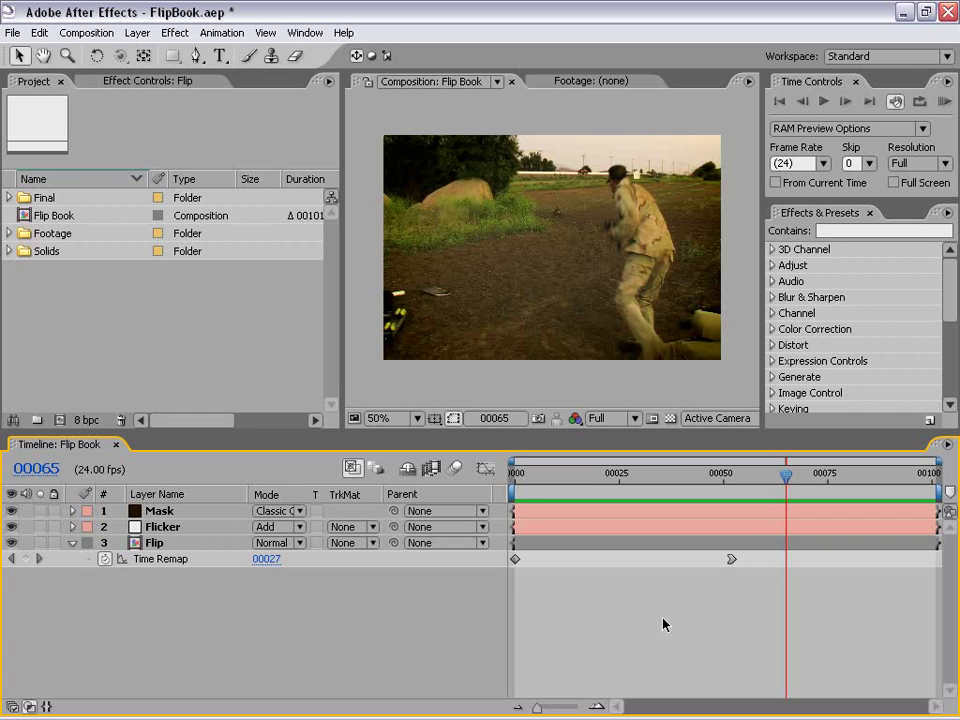
pyautogui.moveTo(786, 475); pyautogui.dragTo(724, 485)
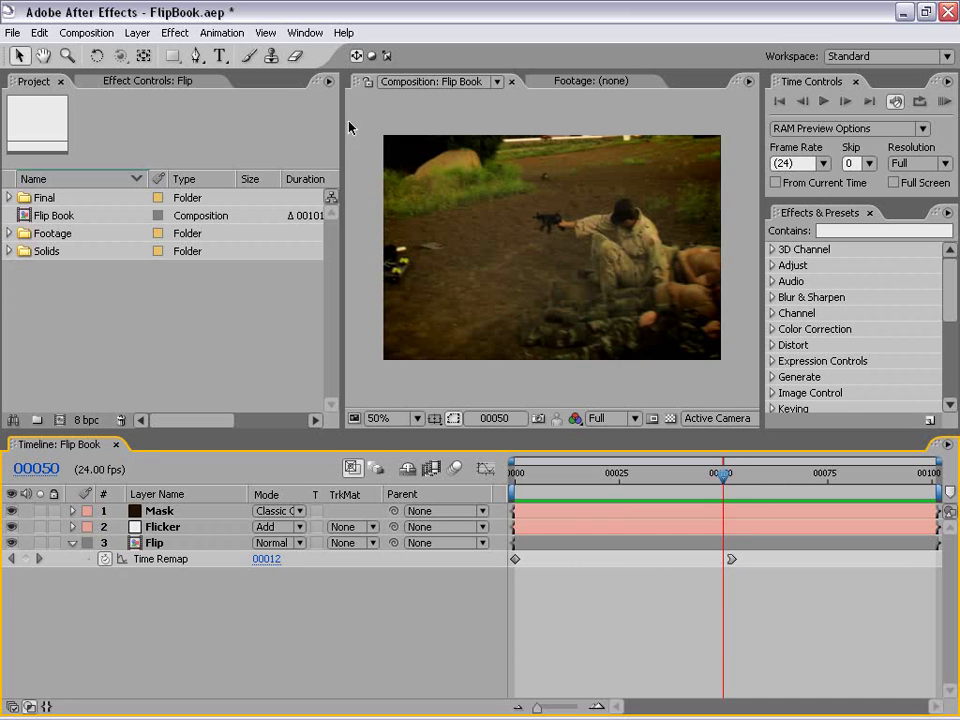
# - Preview the source clip running.mov from the Footage folder by scrubbing through it, then close the preview
pyautogui.click(9, 233)
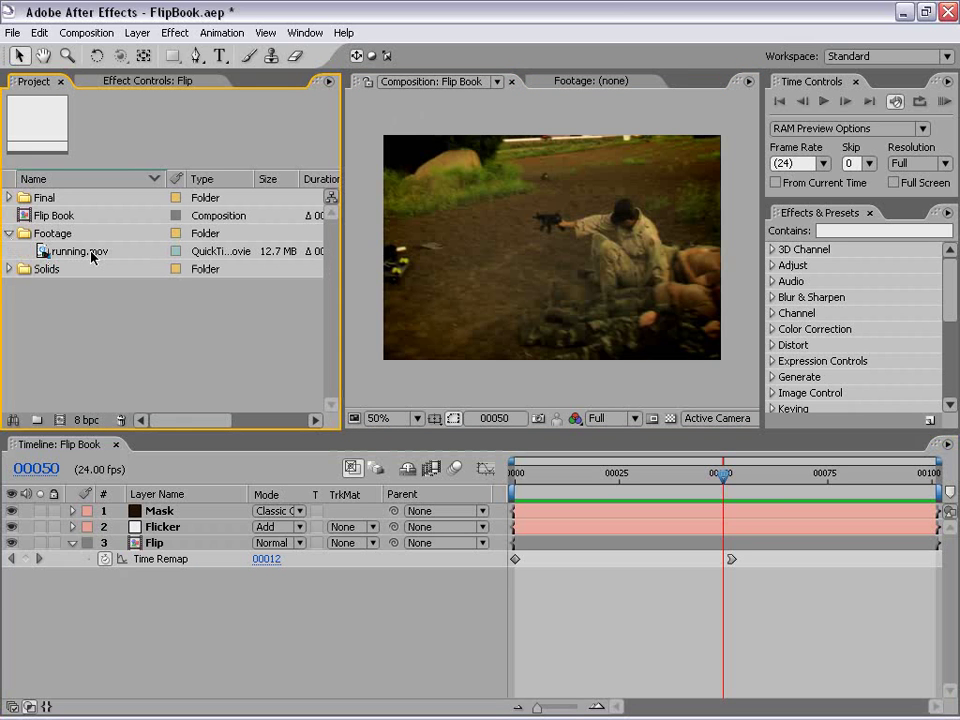
pyautogui.doubleClick(44, 255)
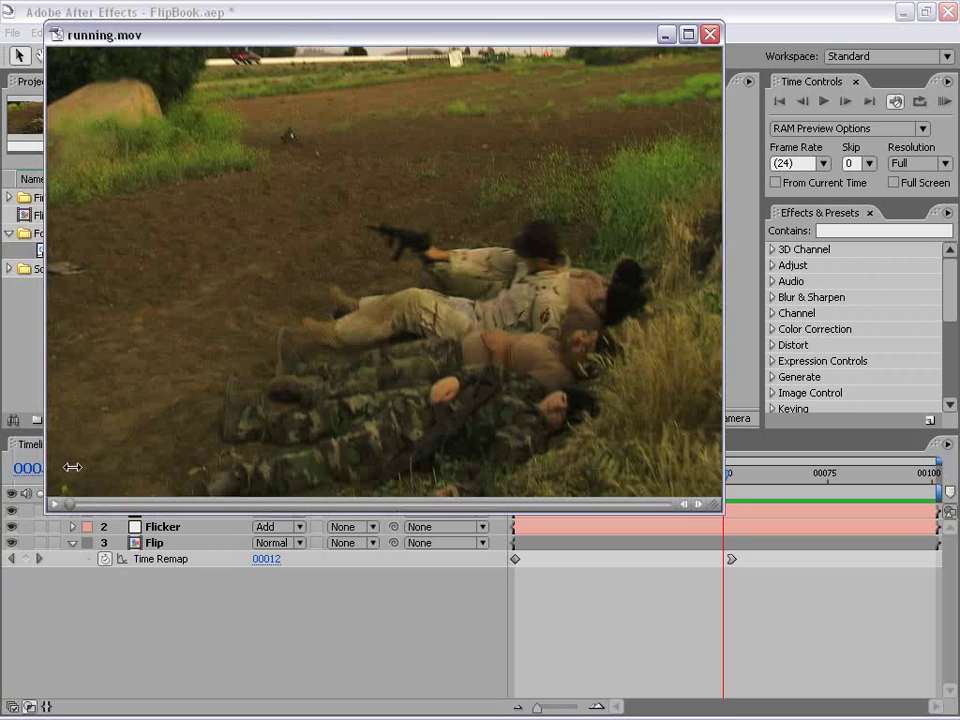
pyautogui.click(117, 503)
pyautogui.moveTo(117, 503); pyautogui.dragTo(355, 503)
pyautogui.click(710, 35)
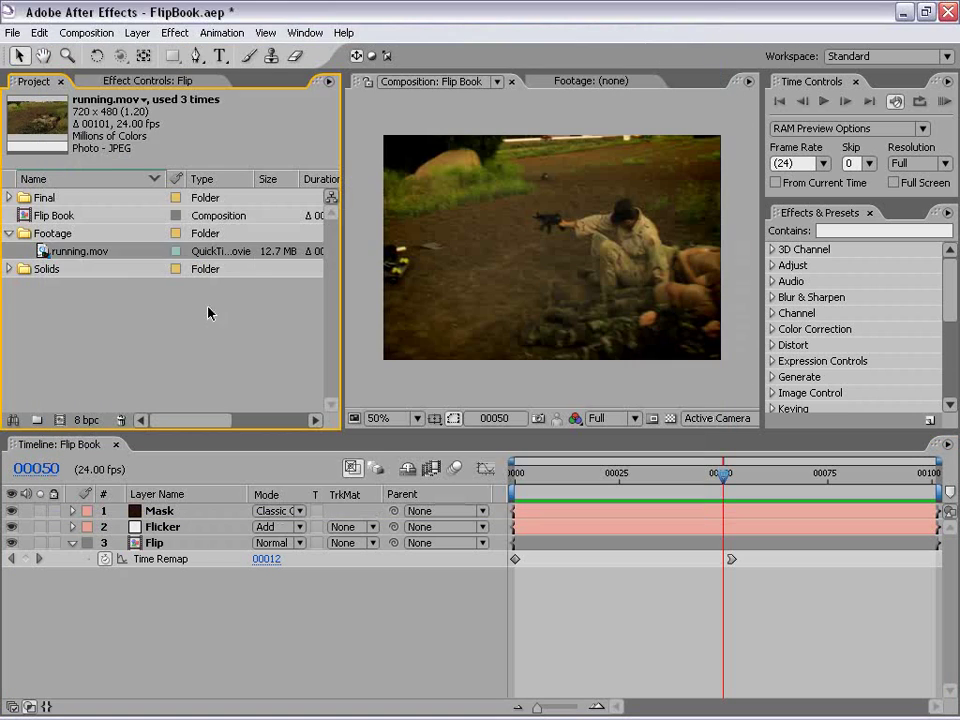
pyautogui.click(148, 328)
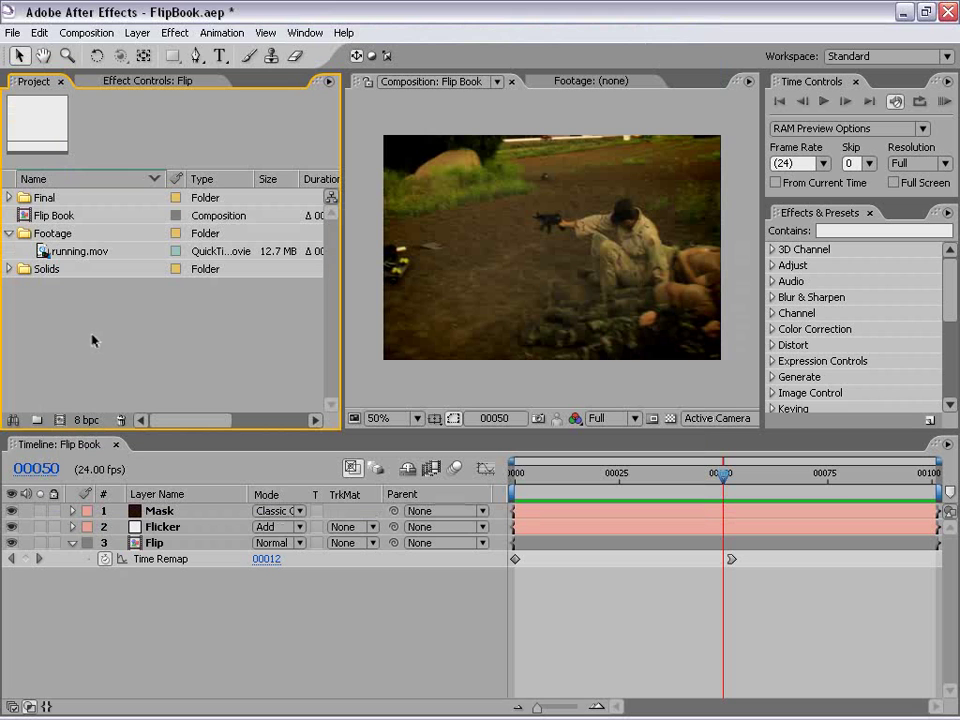
# - Create a new composition from running.mov with settings matching the clip
pyautogui.click(45, 255)
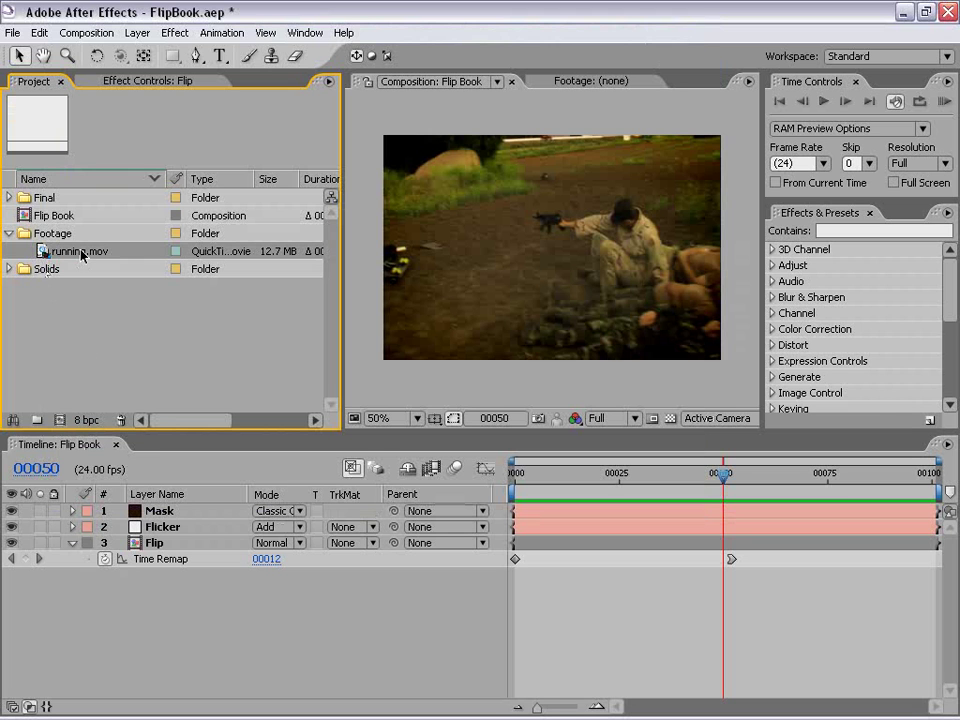
pyautogui.click(60, 421)
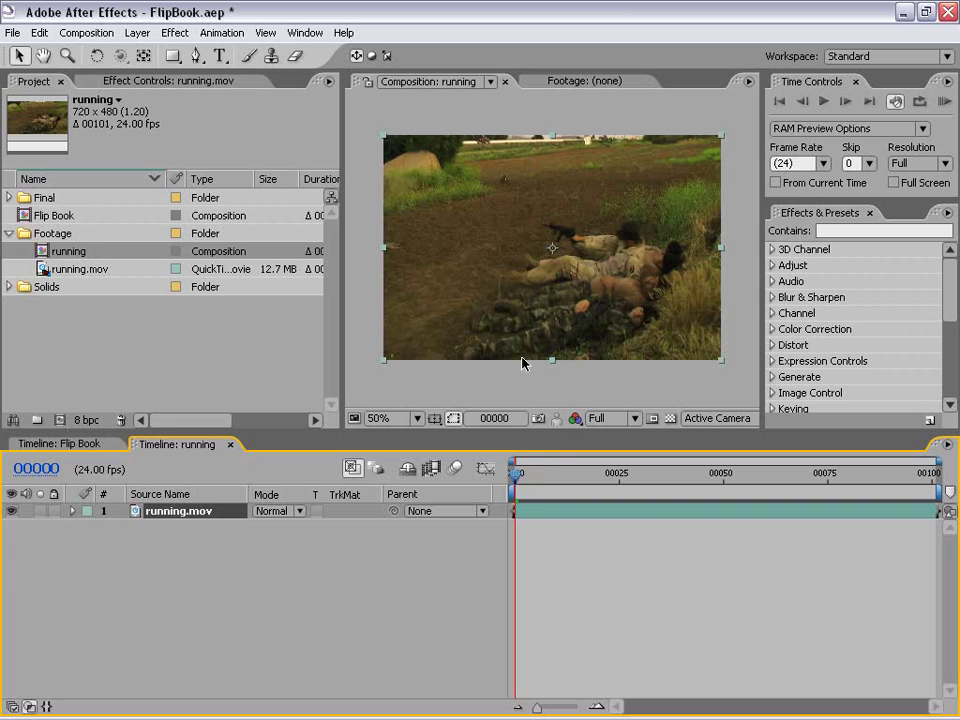
pyautogui.click(520, 393)
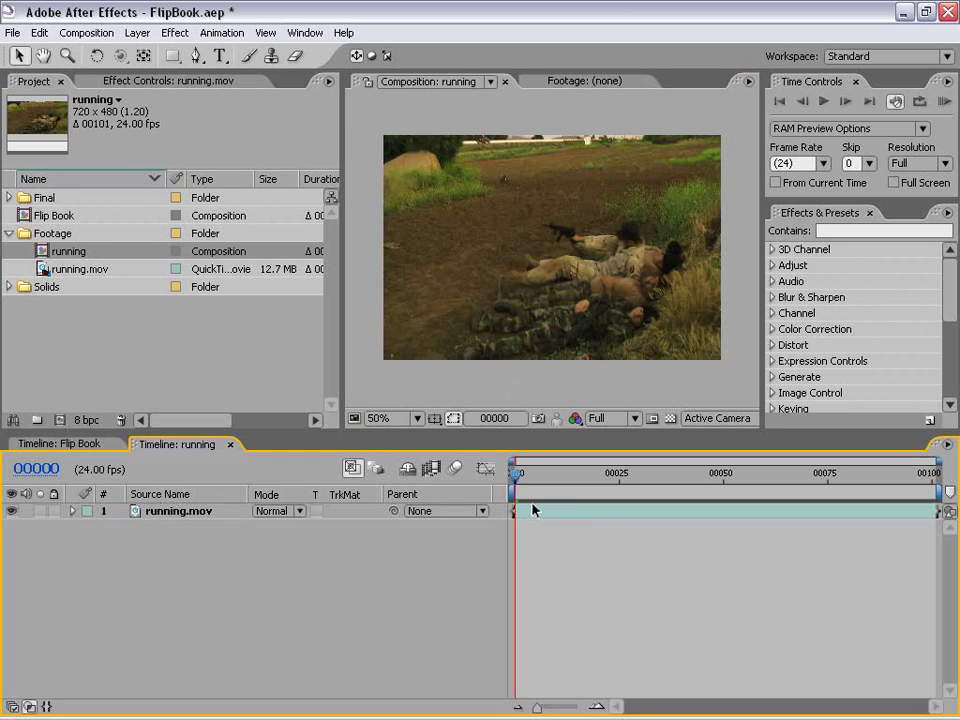
# - Pre-compose the running.mov layer as "Put Footage Here", leaving all attributes in 'running'
pyautogui.click(184, 514)
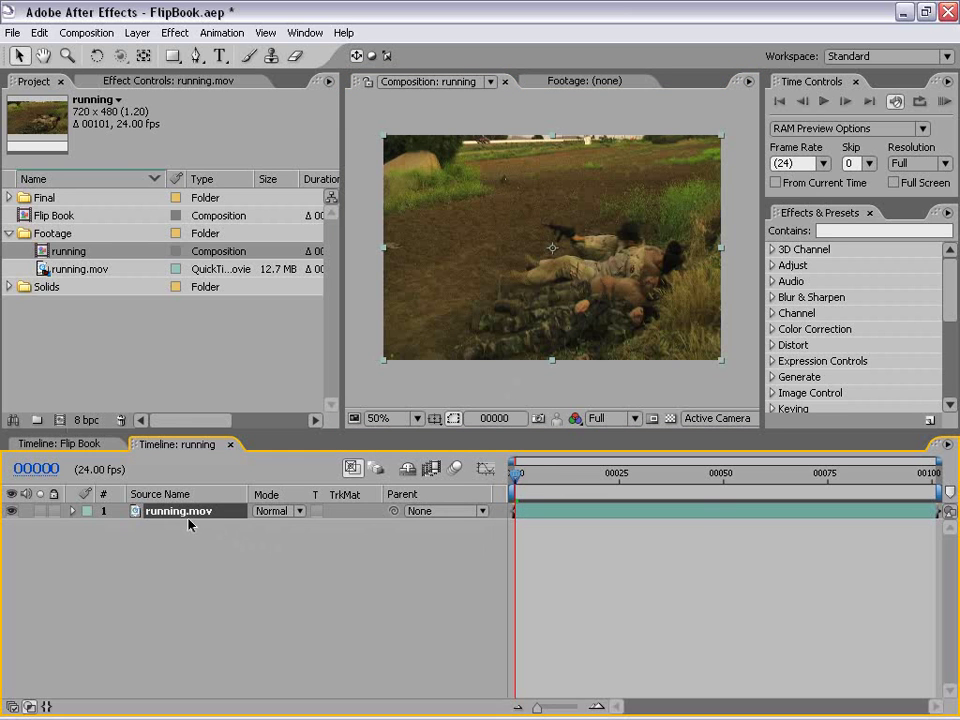
pyautogui.click(137, 32)
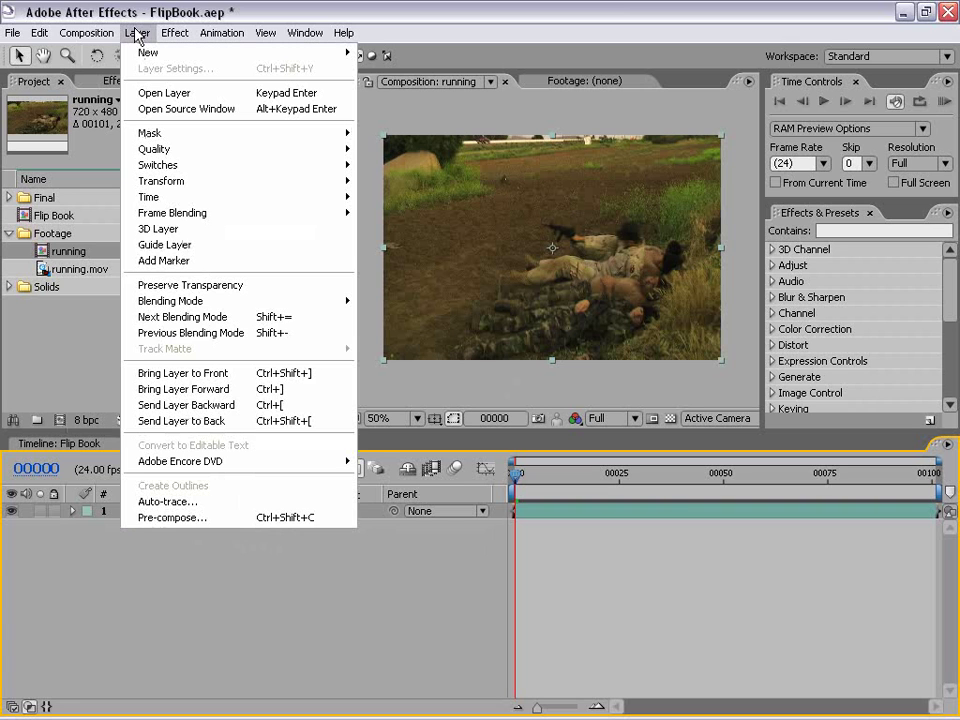
pyautogui.click(228, 518)
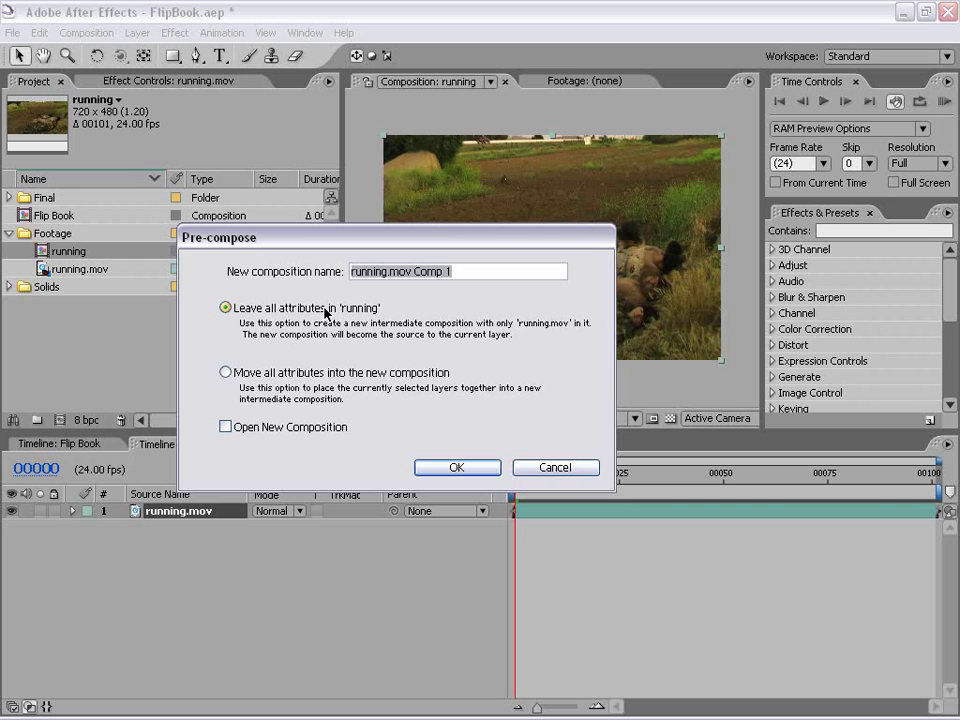
pyautogui.click(484, 272)
pyautogui.moveTo(484, 272); pyautogui.dragTo(316, 284)
pyautogui.write('Put Footage Here')
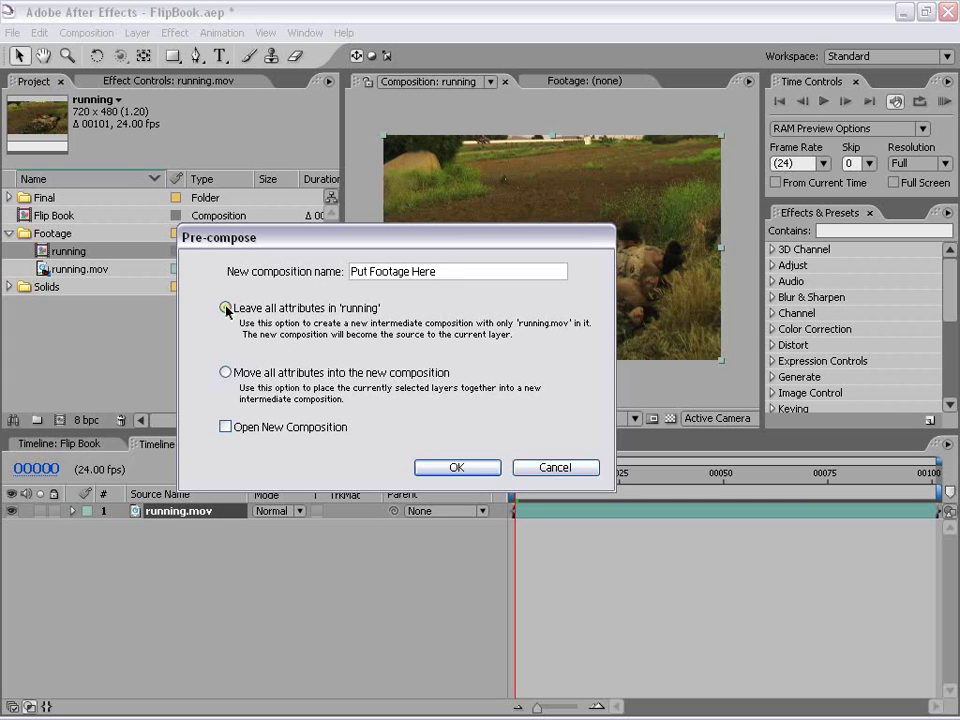
pyautogui.click(456, 467)
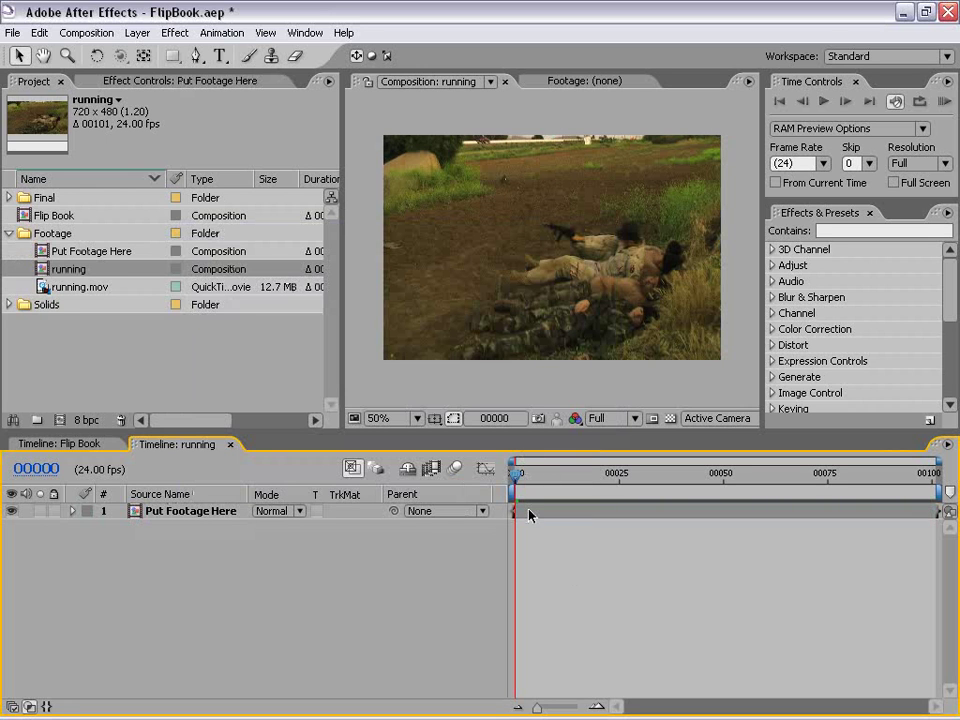
# - Apply the CC Page Turn effect to the Put Footage Here layer and move its fold position to about 536, 222
pyautogui.click(840, 230)
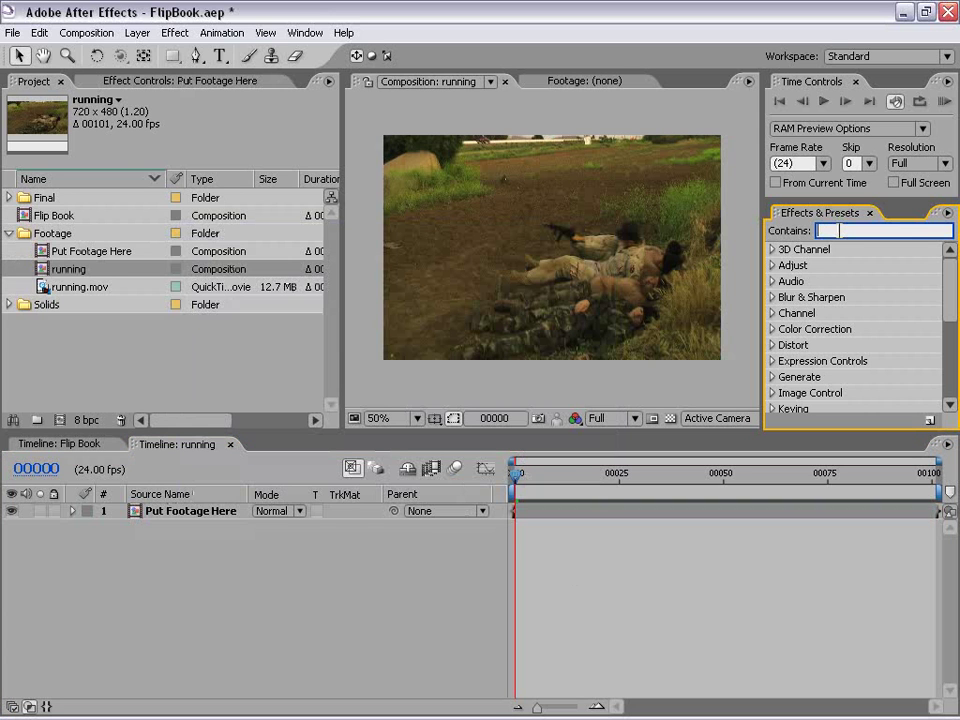
pyautogui.write('page')
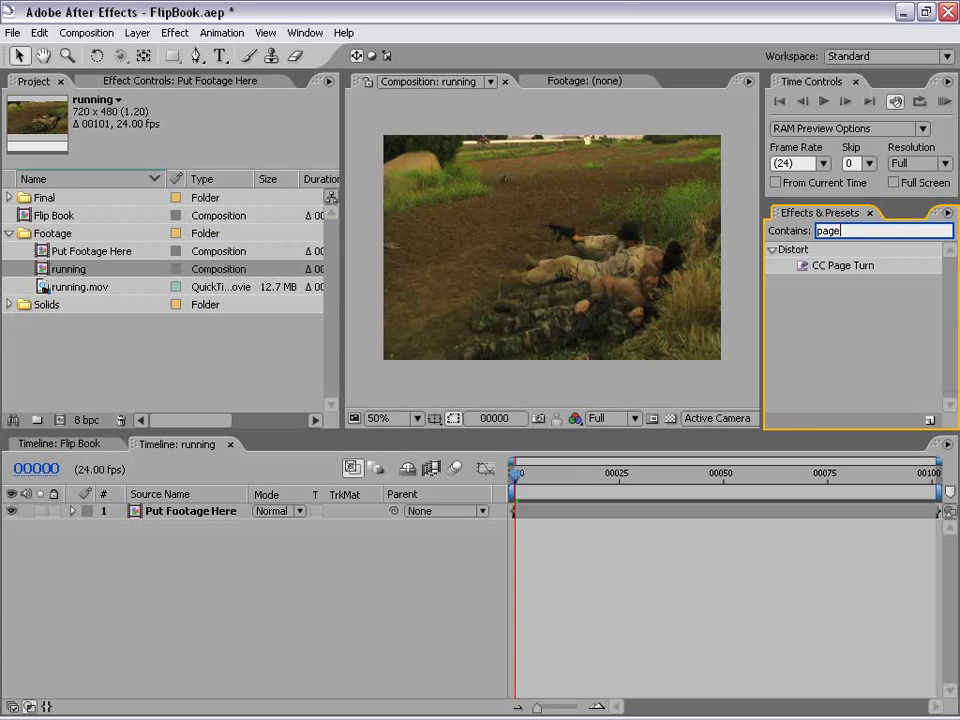
pyautogui.click(864, 266)
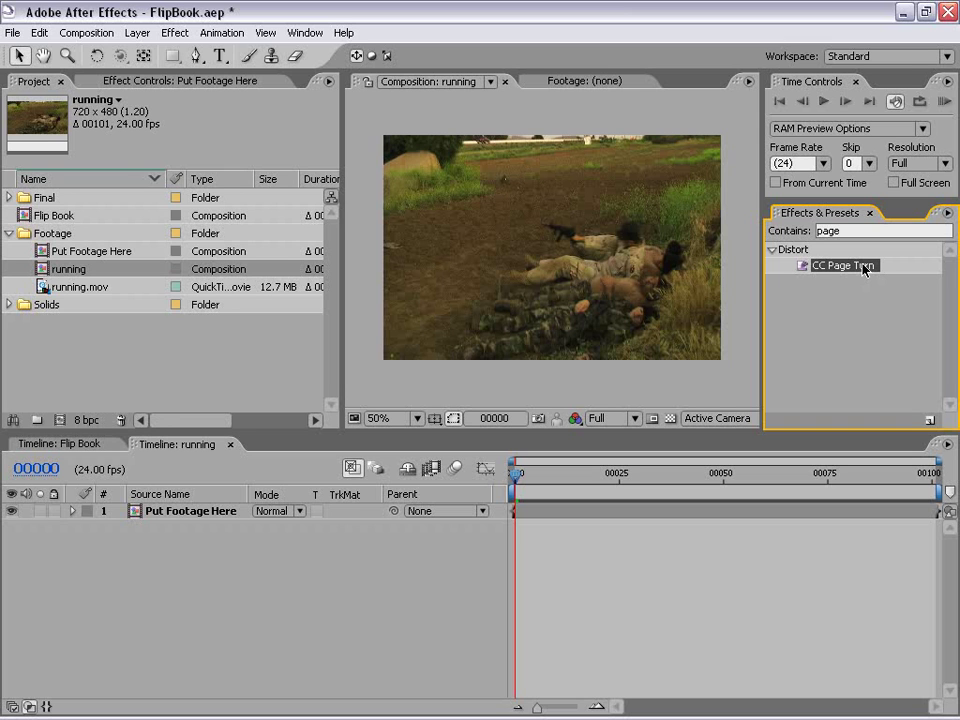
pyautogui.moveTo(865, 268); pyautogui.dragTo(510, 163)
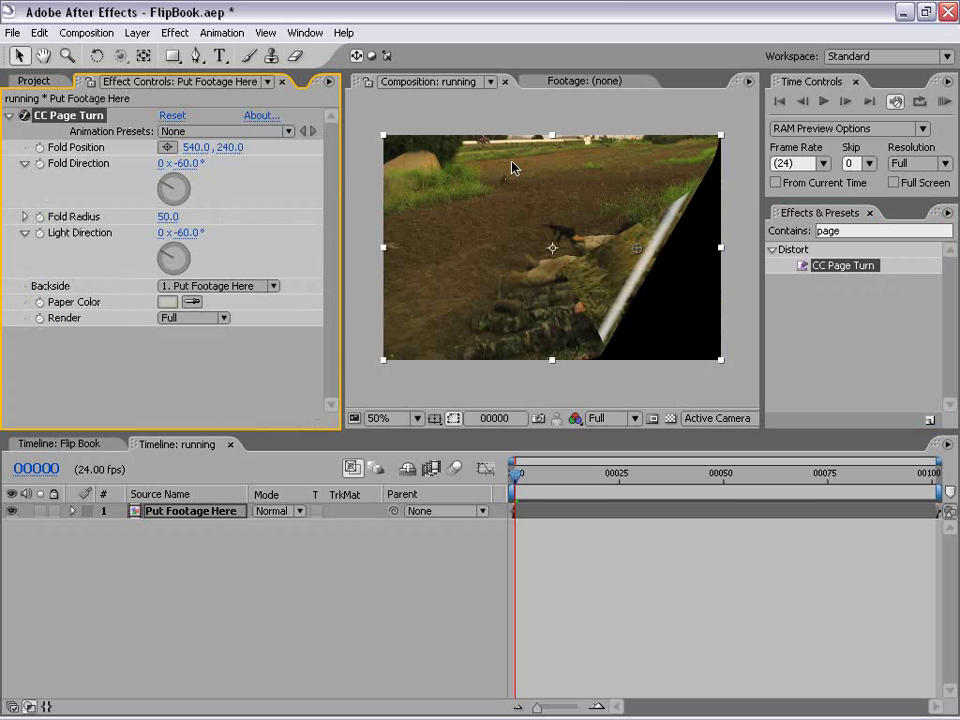
pyautogui.moveTo(637, 254)
pyautogui.mouseDown()
pyautogui.moveTo(568, 210)
pyautogui.moveTo(690, 264)
pyautogui.moveTo(578, 197)
pyautogui.moveTo(636, 245)
pyautogui.mouseUp()
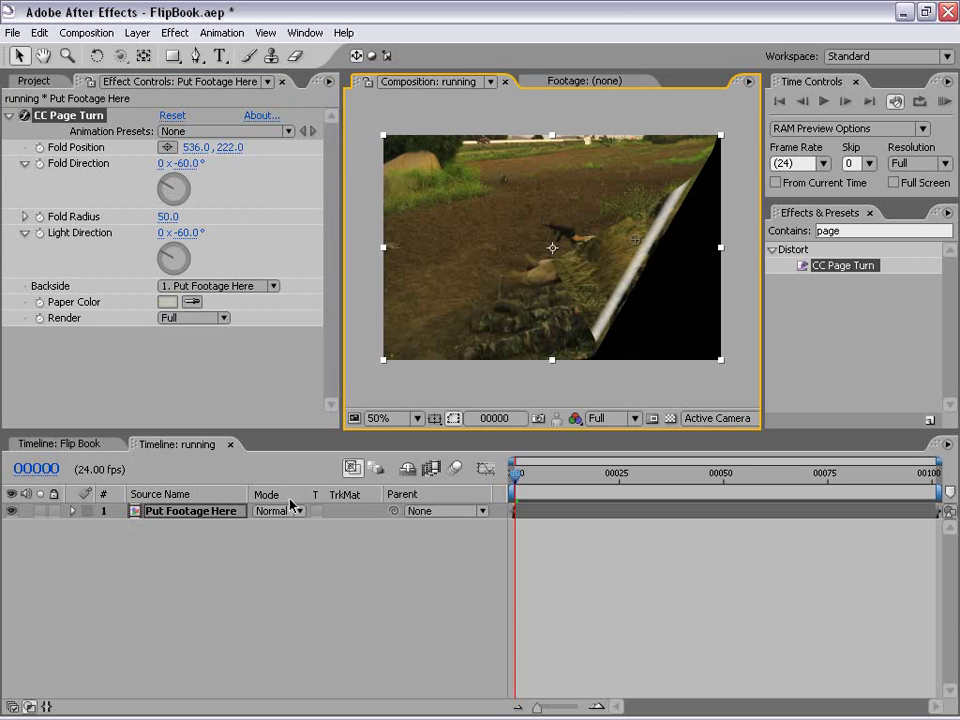
# - Check the page flip in the Flip Book composition around frame 31, then return to the running composition
pyautogui.click(78, 446)
pyautogui.click(610, 474)
pyautogui.moveTo(610, 474); pyautogui.dragTo(643, 474)
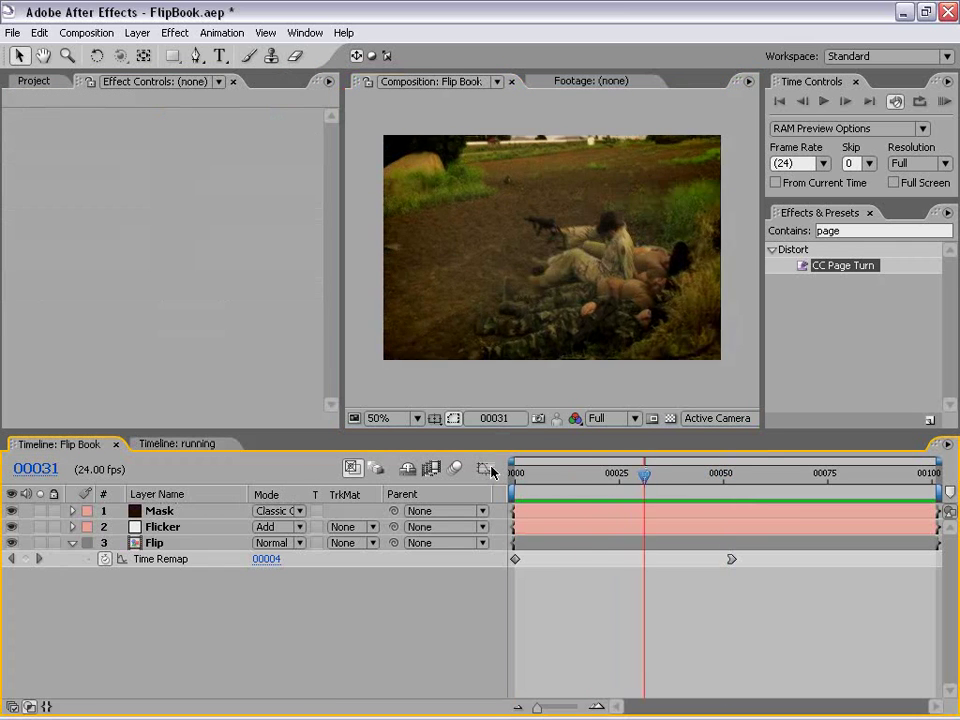
pyautogui.click(197, 452)
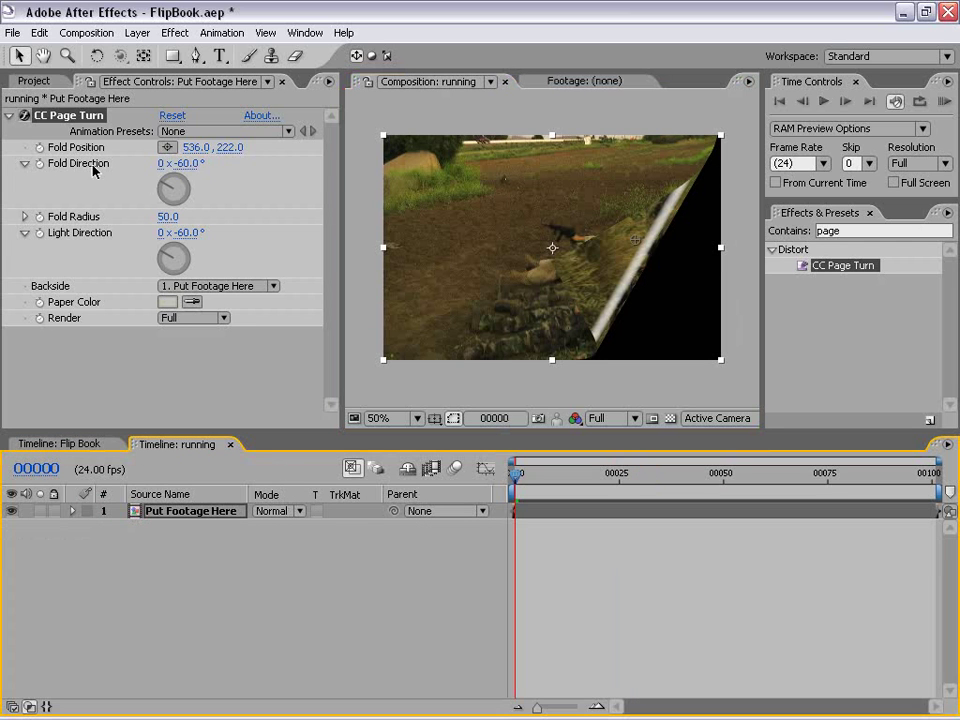
# - Set the page turn's Fold Direction to -35° and move the fold position to about 550, 244
pyautogui.click(184, 163)
pyautogui.write('-35')
pyautogui.press('Return')
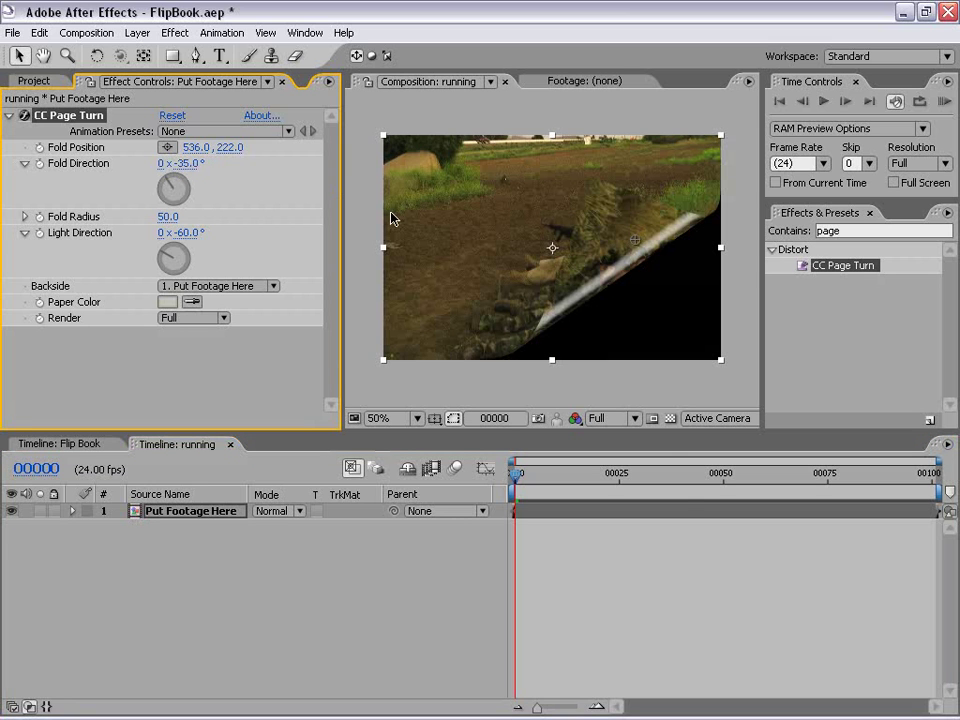
pyautogui.moveTo(638, 241)
pyautogui.mouseDown()
pyautogui.moveTo(583, 189)
pyautogui.moveTo(671, 279)
pyautogui.moveTo(643, 253)
pyautogui.mouseUp()
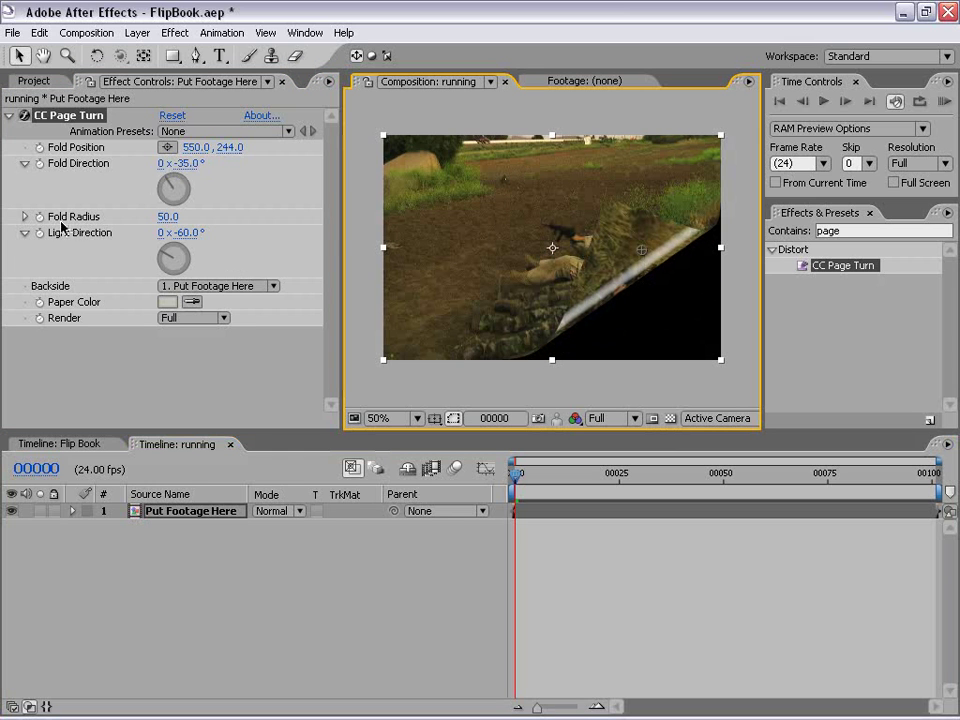
# - Set the page turn's Fold Radius to 75
pyautogui.click(168, 216)
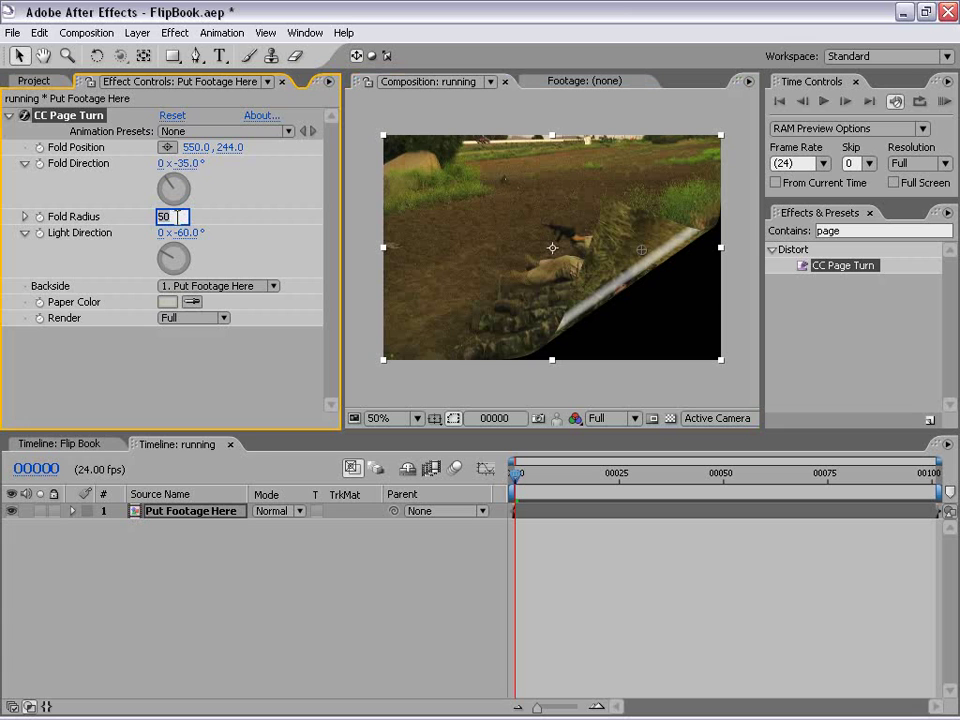
pyautogui.write('75')
pyautogui.press('Return')
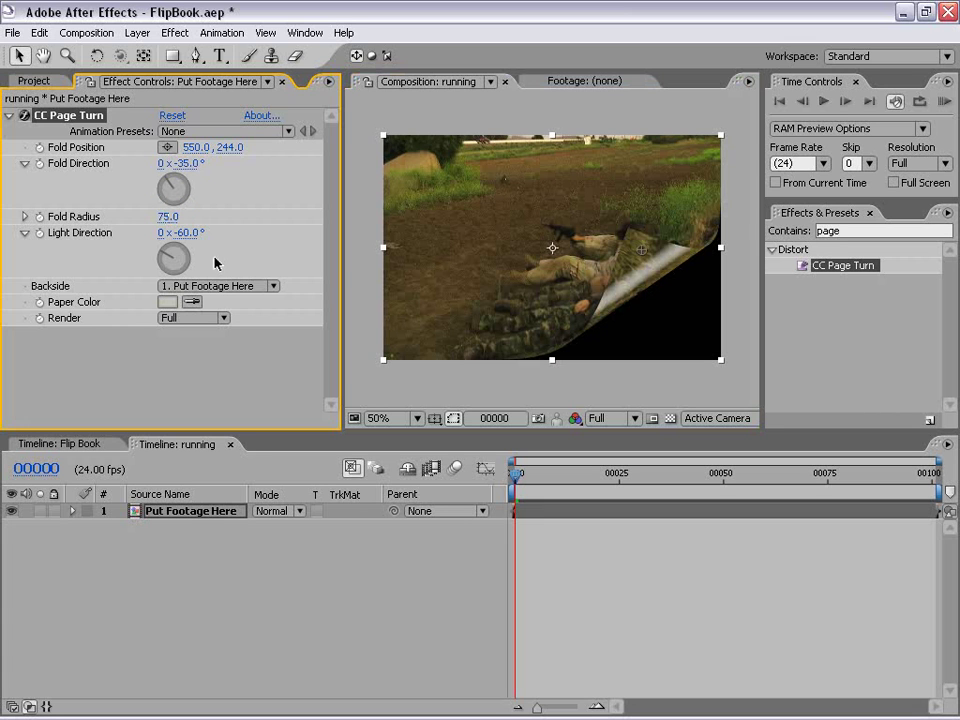
# - Set the page turn's Backside to None, comparing it with the Put Footage Here layer as the backside
pyautogui.click(197, 287)
pyautogui.click(195, 288)
pyautogui.click(194, 288)
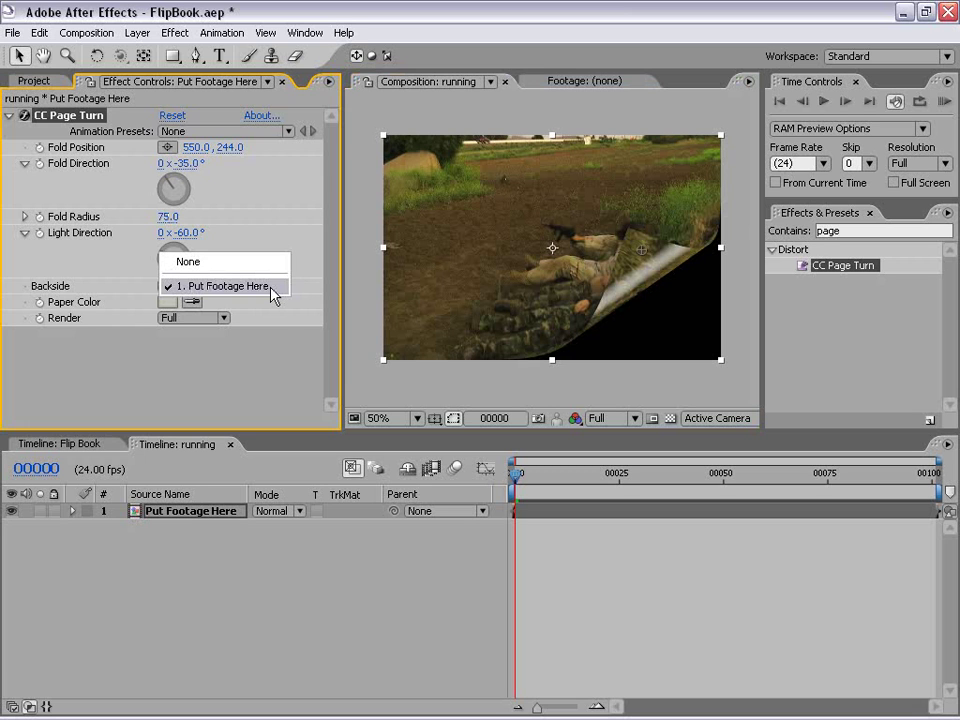
pyautogui.click(188, 262)
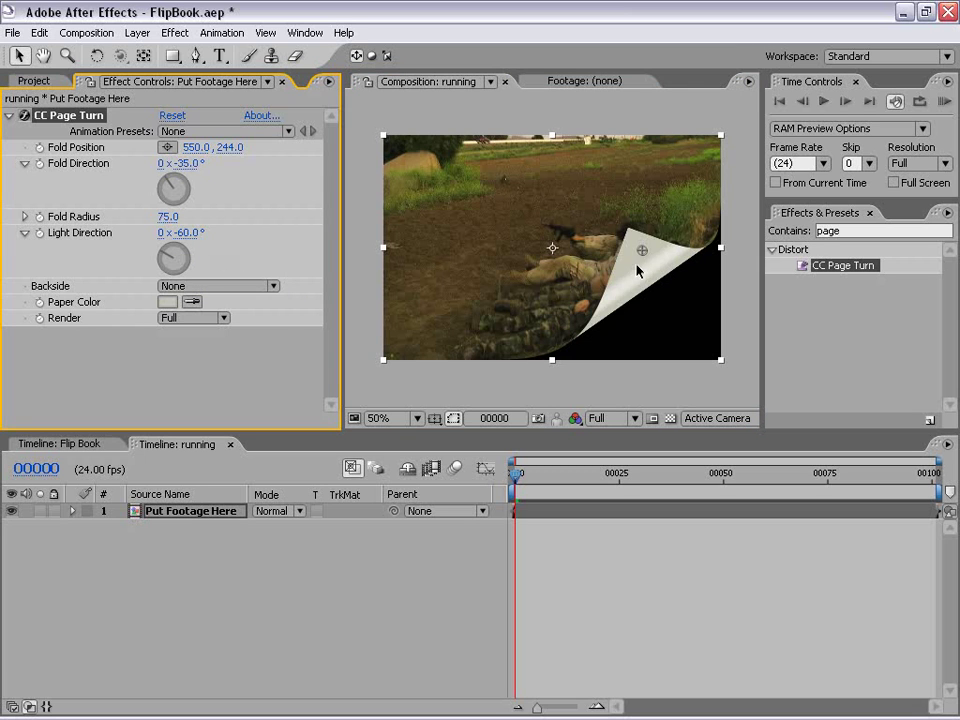
pyautogui.click(214, 290)
pyautogui.click(201, 314)
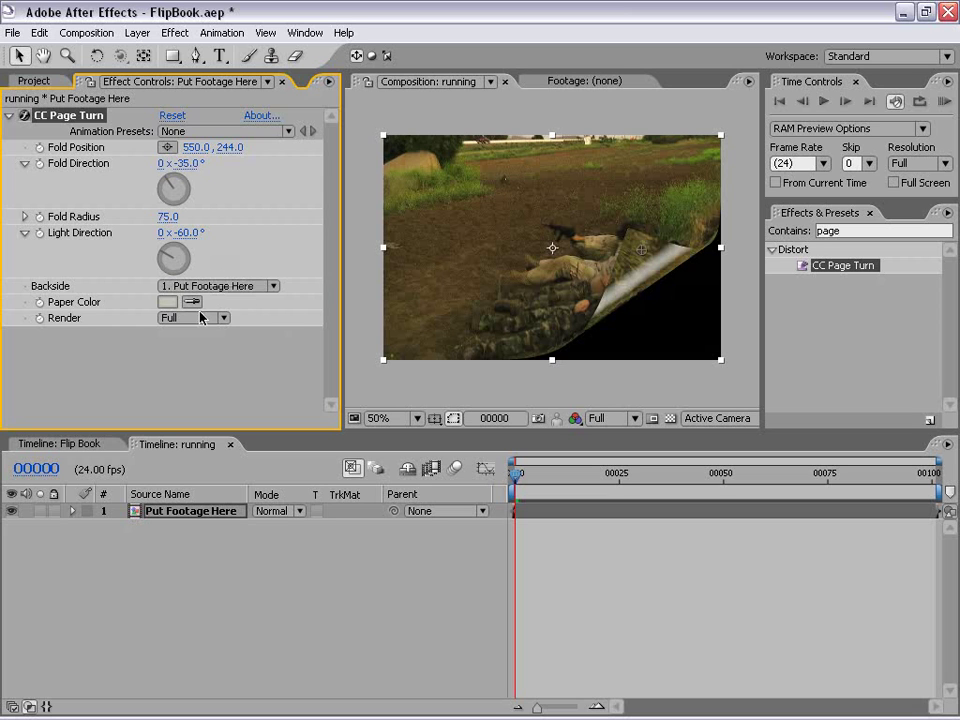
pyautogui.click(225, 286)
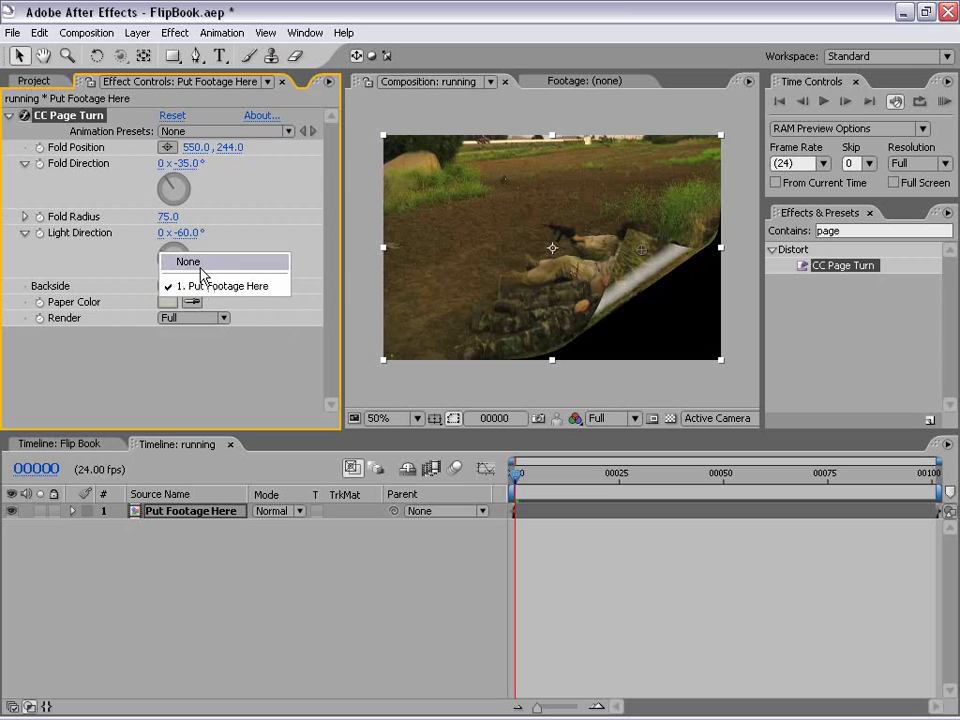
pyautogui.click(200, 265)
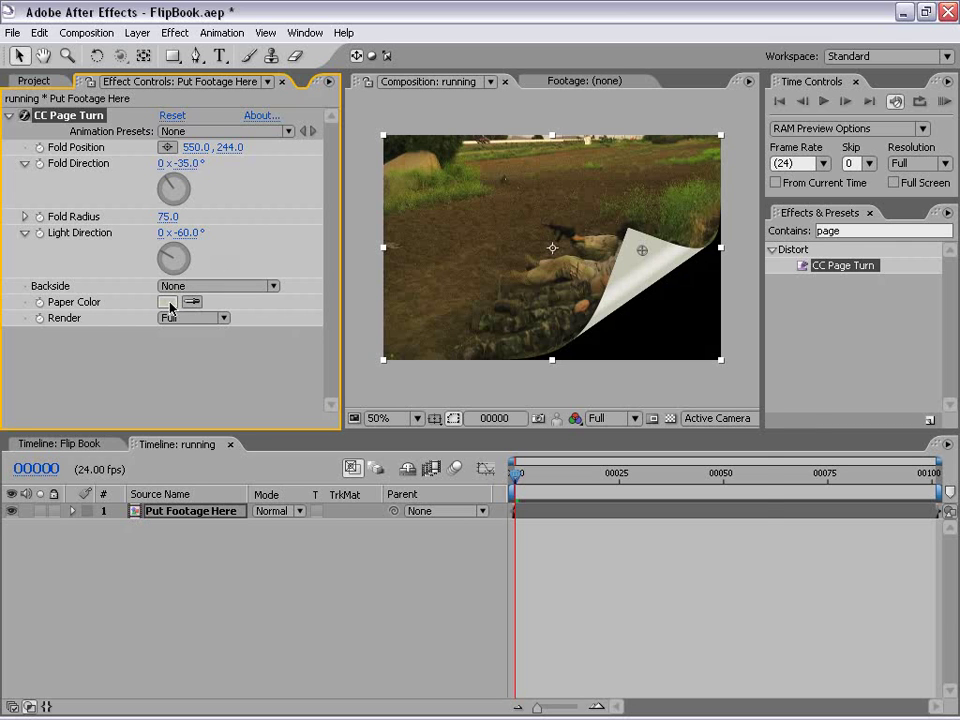
# - Change the page turn's Paper Color to a muted tan
pyautogui.click(167, 302)
pyautogui.click(565, 485)
pyautogui.click(410, 307)
pyautogui.click(407, 312)
pyautogui.click(737, 266)
pyautogui.click(167, 302)
pyautogui.moveTo(435, 362); pyautogui.dragTo(407, 357)
pyautogui.press('Return')
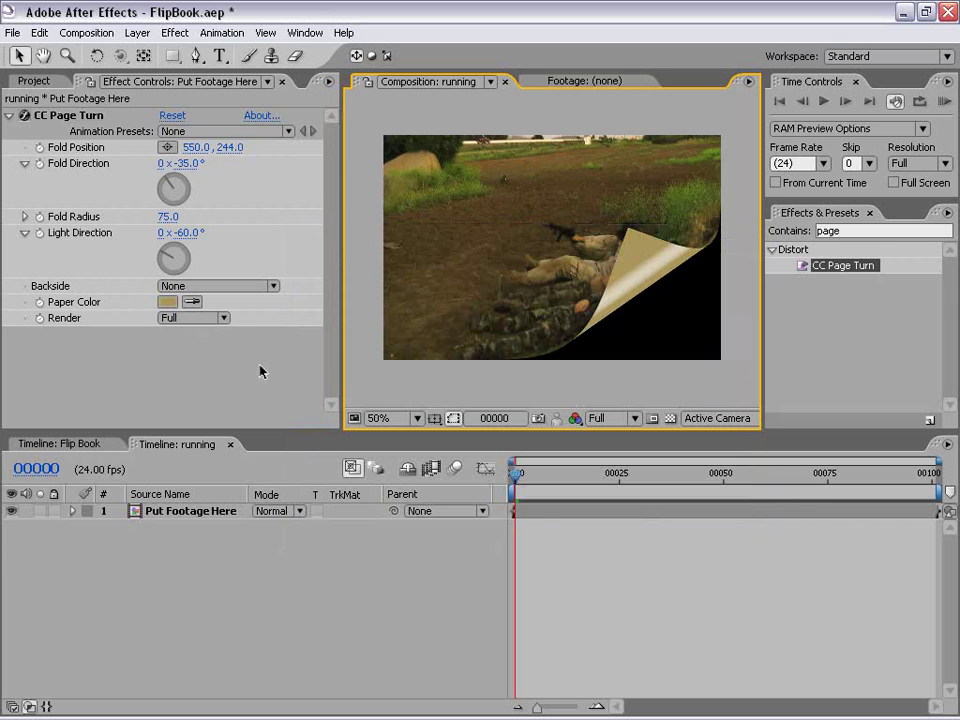
# - Move the page turn's fold position beyond the image's lower-right corner to about 748, 478 and keyframe Fold Position at frame 0
pyautogui.click(545, 517)
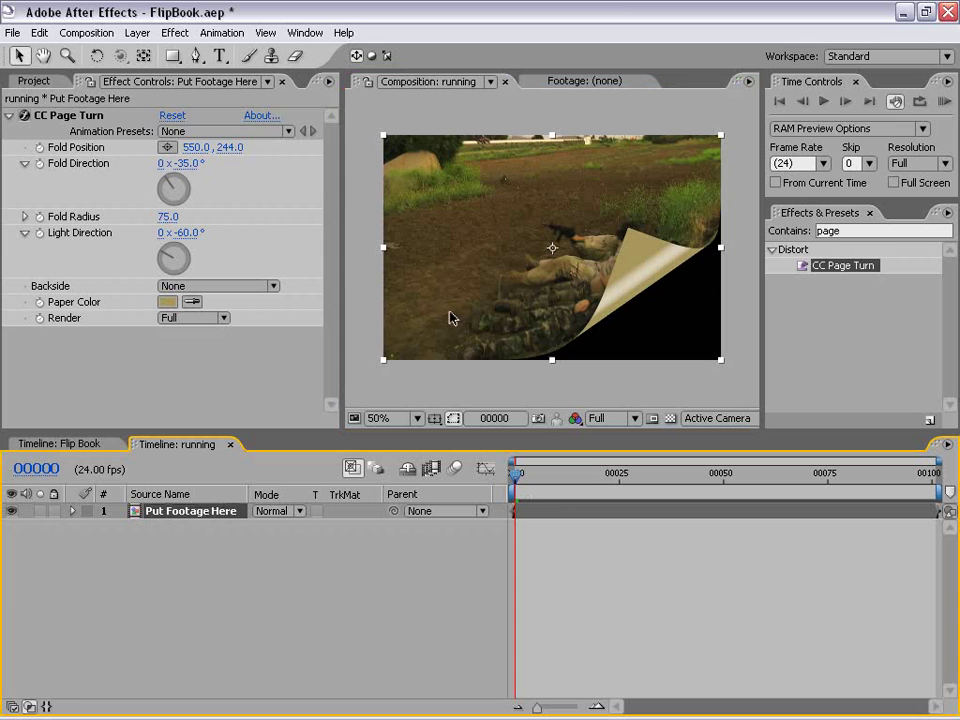
pyautogui.click(58, 116)
pyautogui.moveTo(640, 254); pyautogui.dragTo(738, 366)
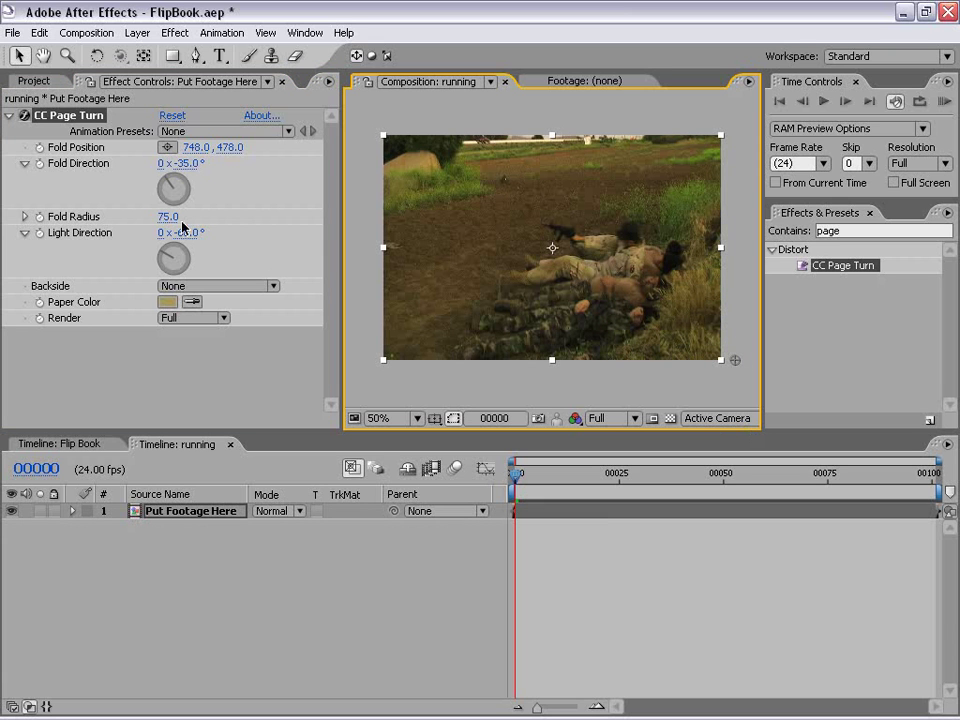
pyautogui.click(39, 148)
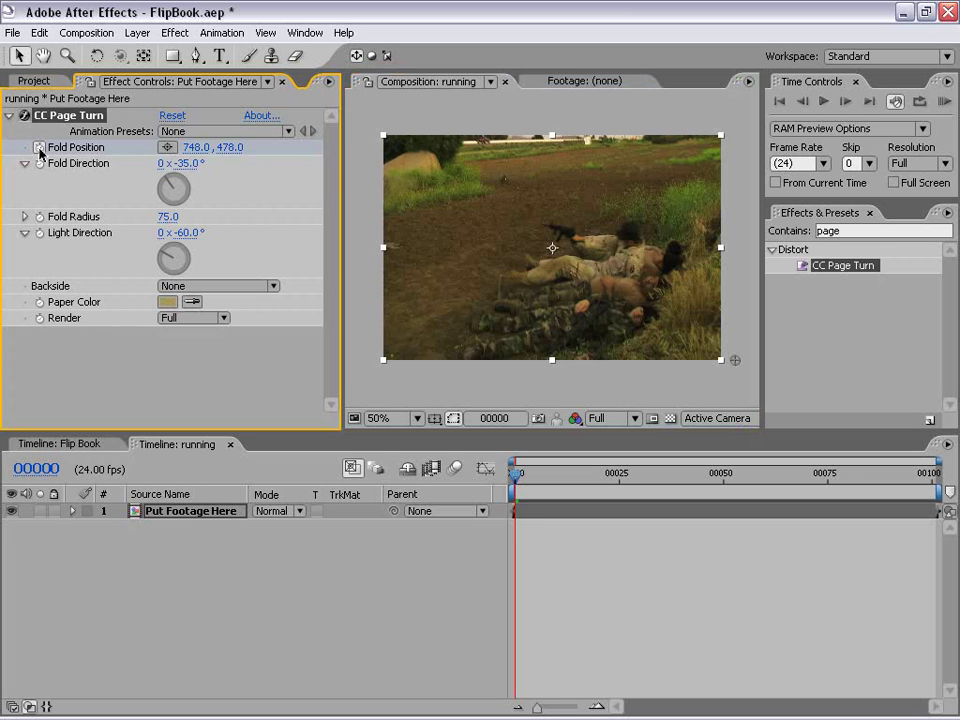
# - Keyframe Fold Position at frame 1 with the fold beyond the upper-left corner at about -28, -70, and return to frame 0
pyautogui.press('pagedown')
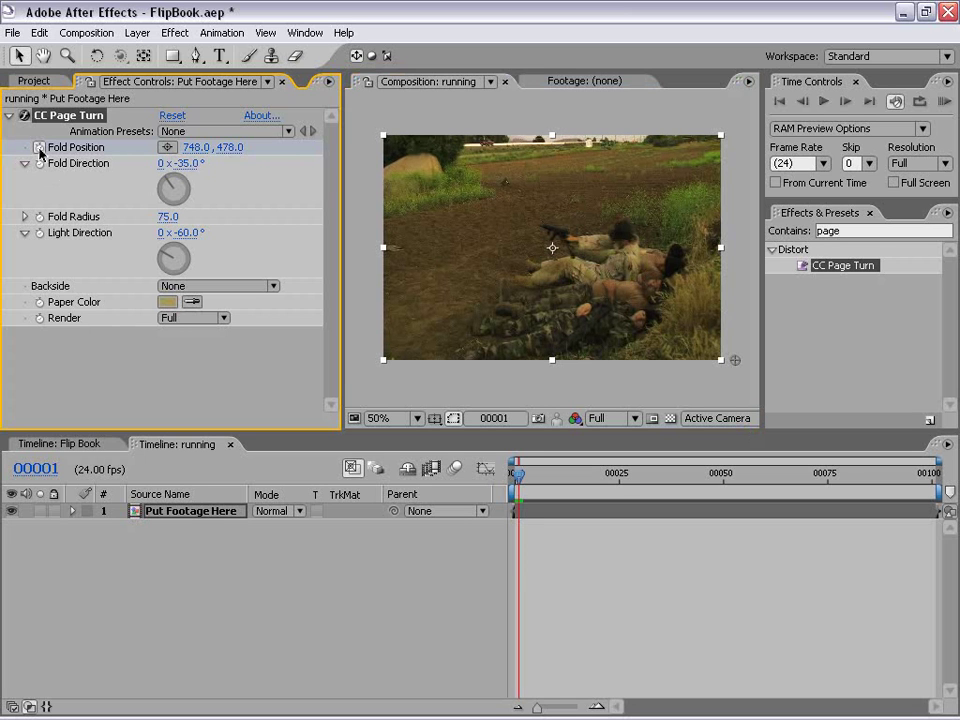
pyautogui.click(39, 148)
pyautogui.press('=')
pyautogui.press('=')
pyautogui.press('=')
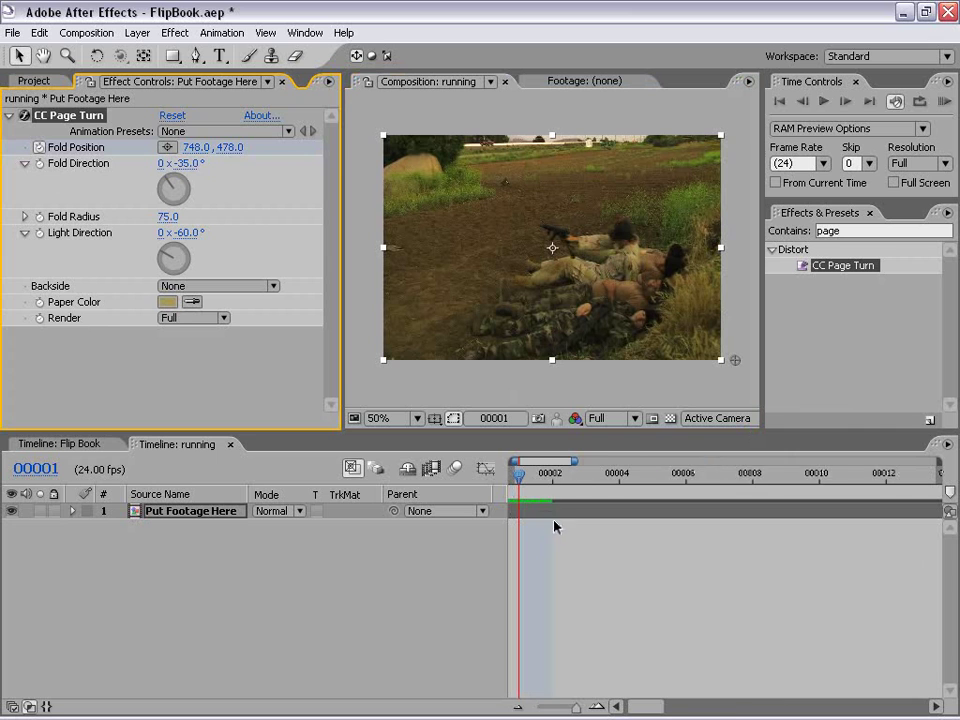
pyautogui.press('space')
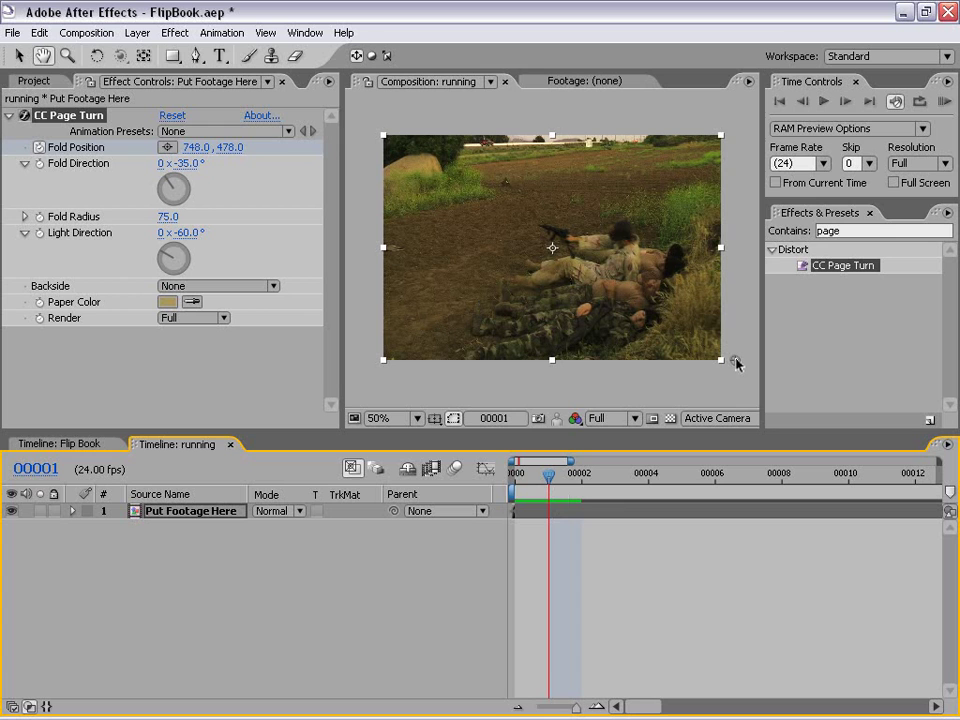
pyautogui.moveTo(736, 363); pyautogui.dragTo(372, 106)
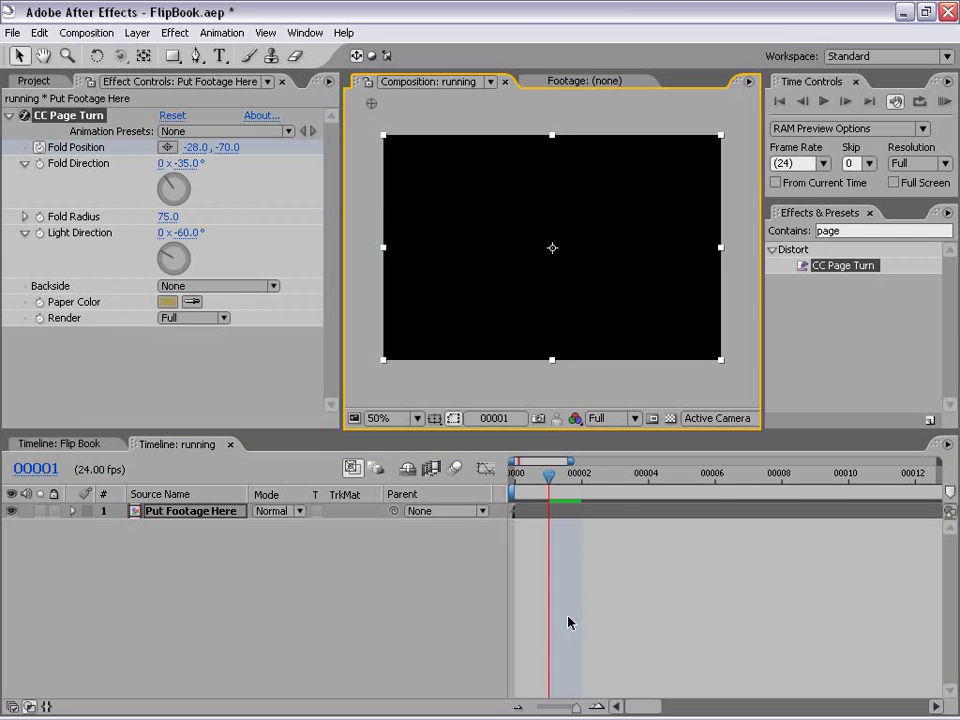
pyautogui.moveTo(544, 484)
pyautogui.mouseDown()
pyautogui.moveTo(516, 484)
pyautogui.moveTo(538, 482)
pyautogui.mouseUp()
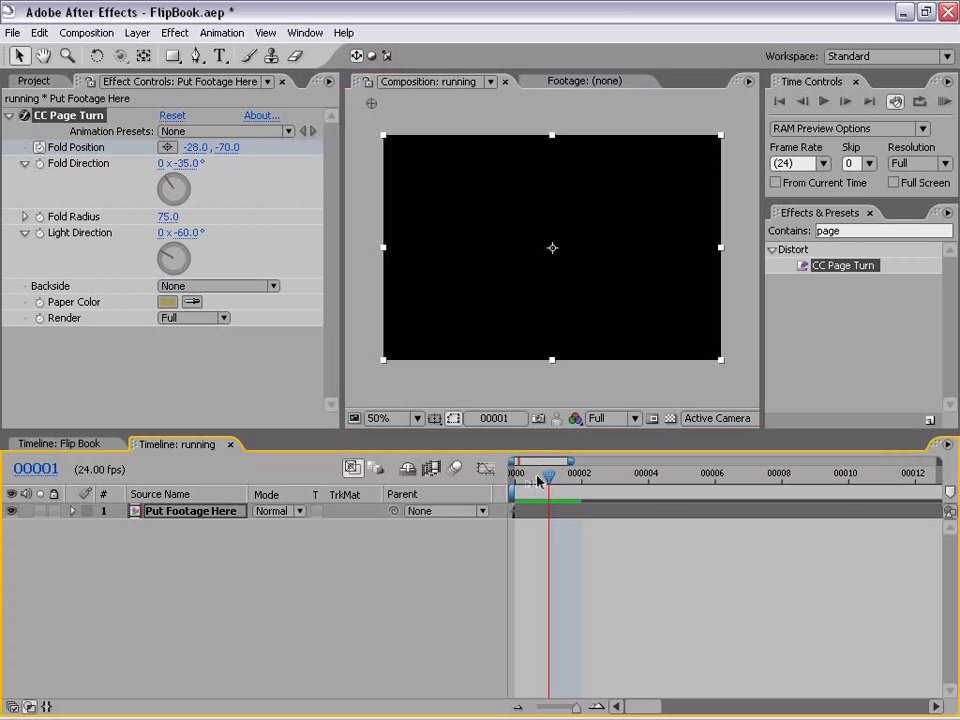
pyautogui.click(522, 473)
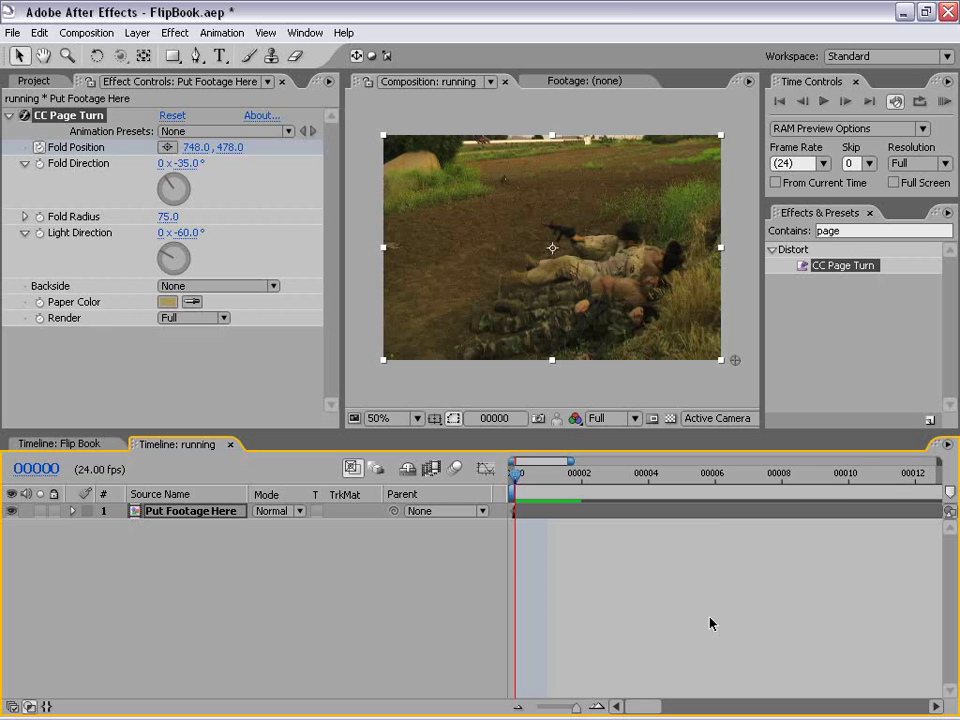
# - Find the Directional Blur effect and apply it to the Put Footage Here layer
pyautogui.click(857, 231)
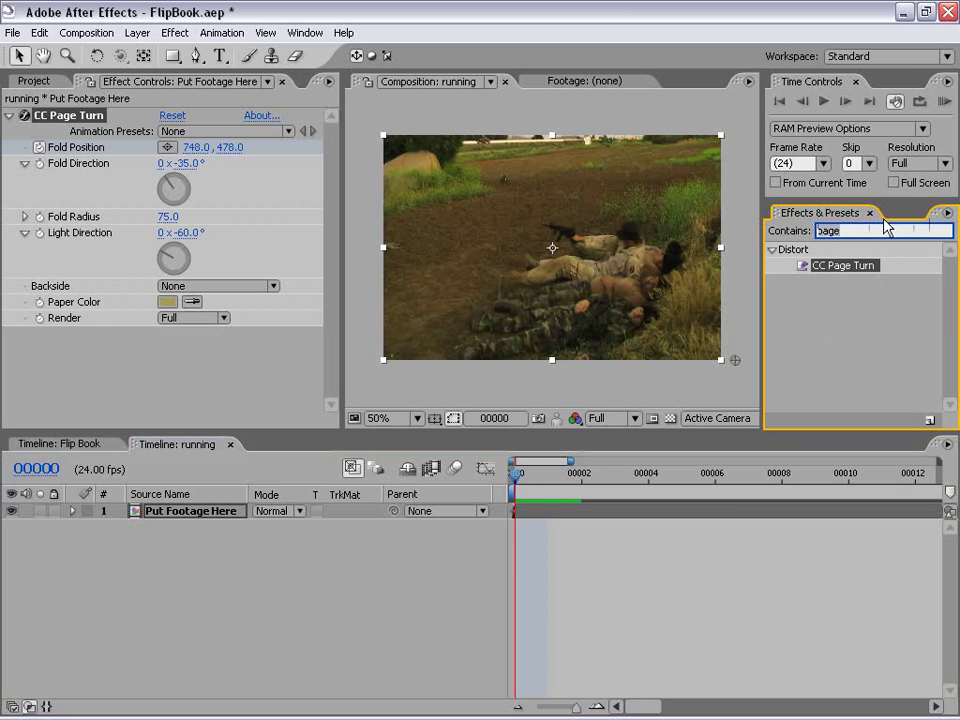
pyautogui.write('direc')
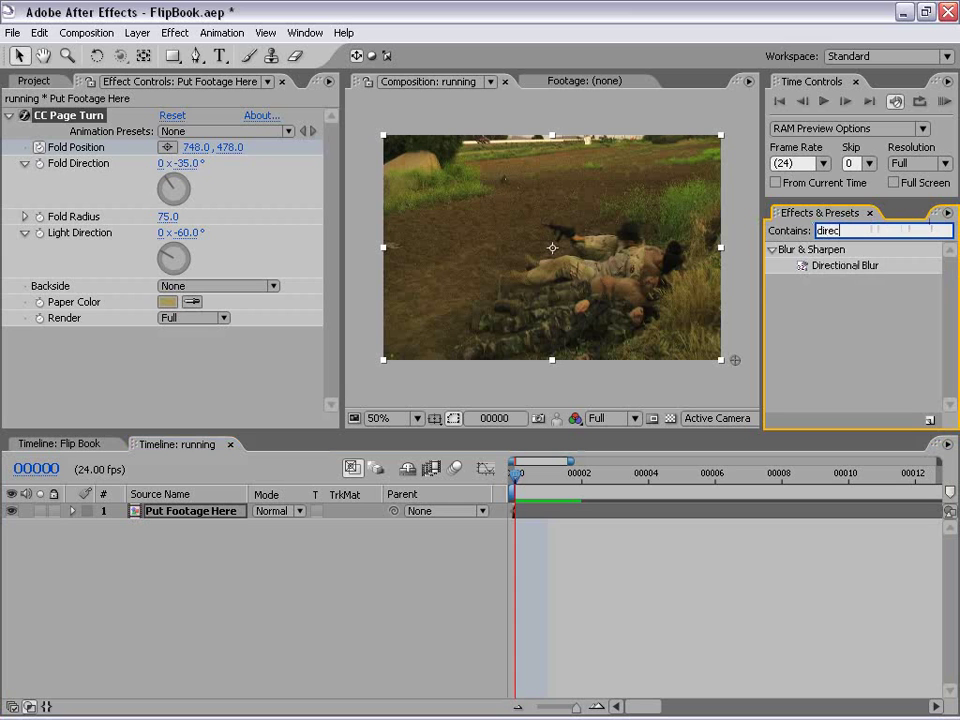
pyautogui.moveTo(825, 268); pyautogui.dragTo(603, 256)
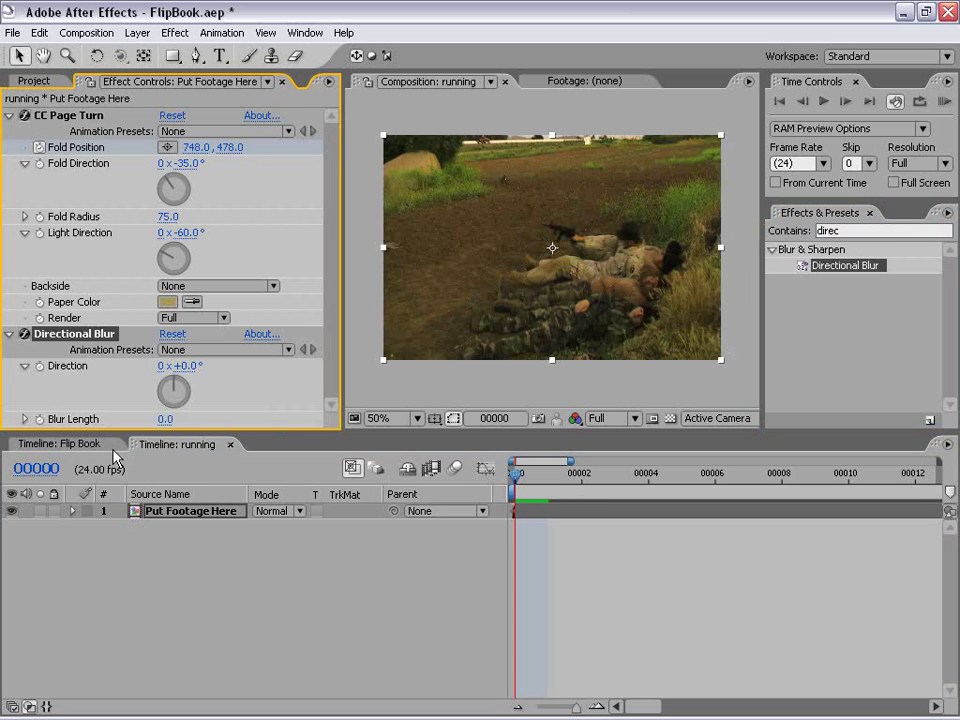
# - Keyframe the Directional Blur's Blur Length at 0 on frame 0 and 30 on frame 1
pyautogui.click(40, 420)
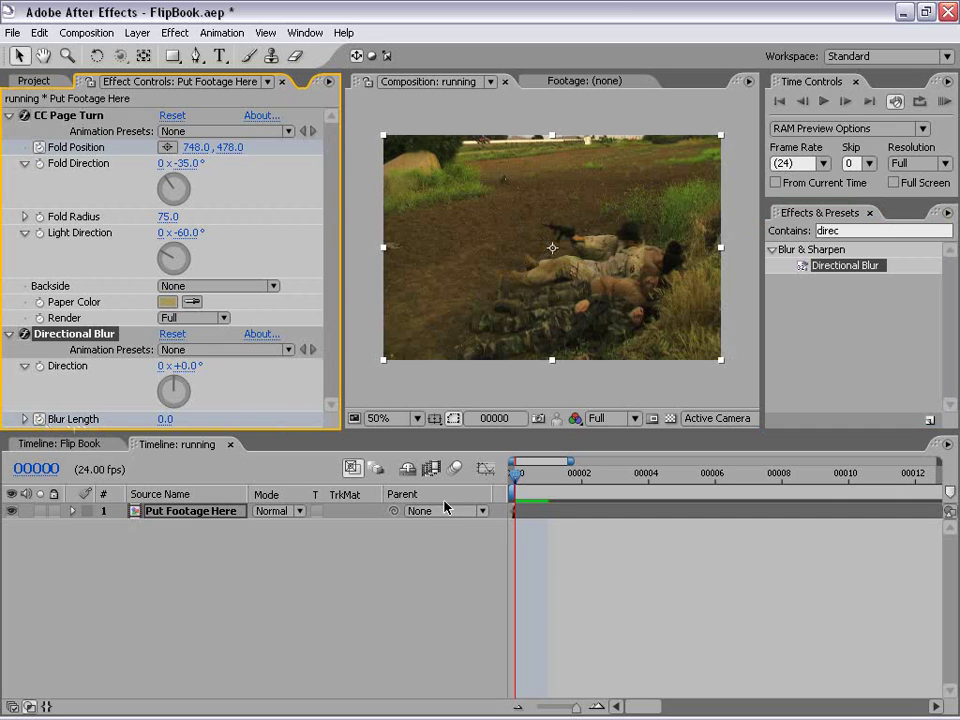
pyautogui.moveTo(518, 480); pyautogui.dragTo(549, 476)
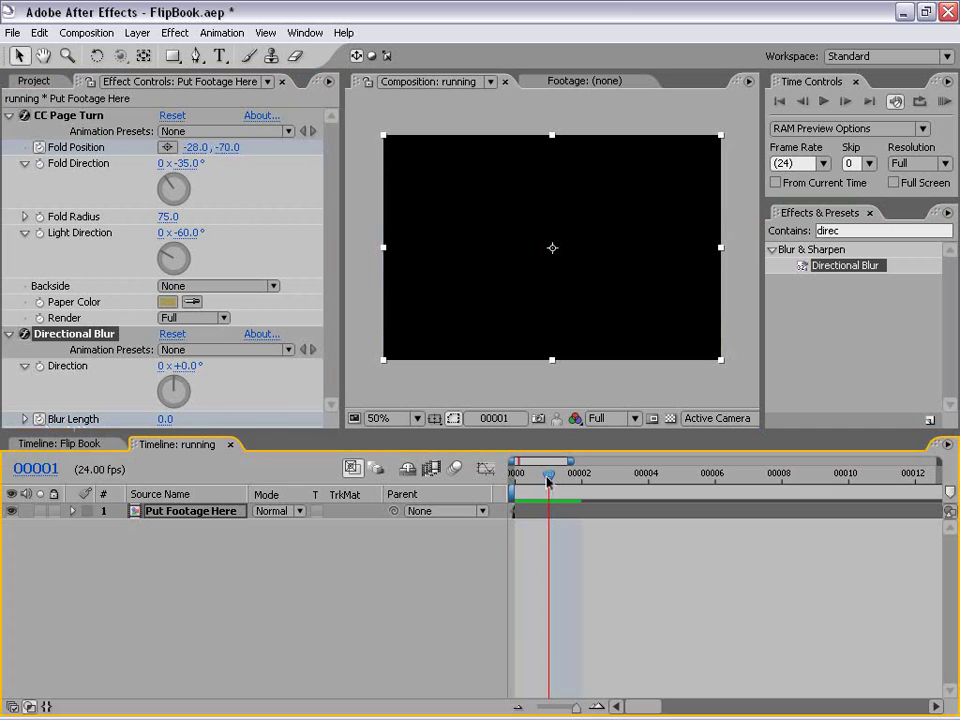
pyautogui.click(166, 419)
pyautogui.write('30')
pyautogui.press('Return')
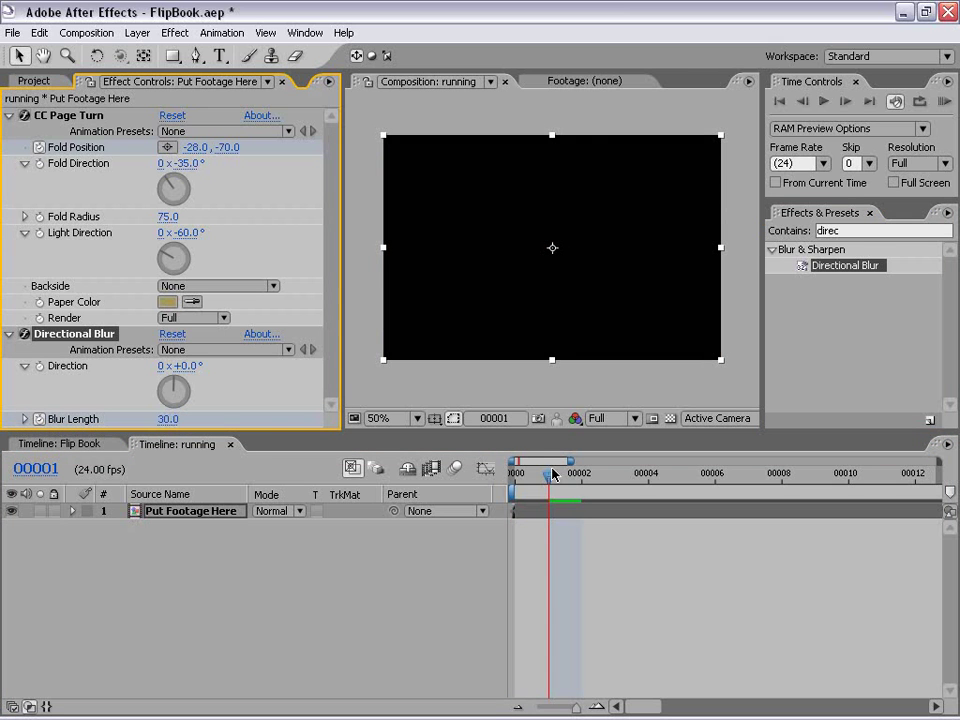
pyautogui.moveTo(549, 472); pyautogui.dragTo(514, 472)
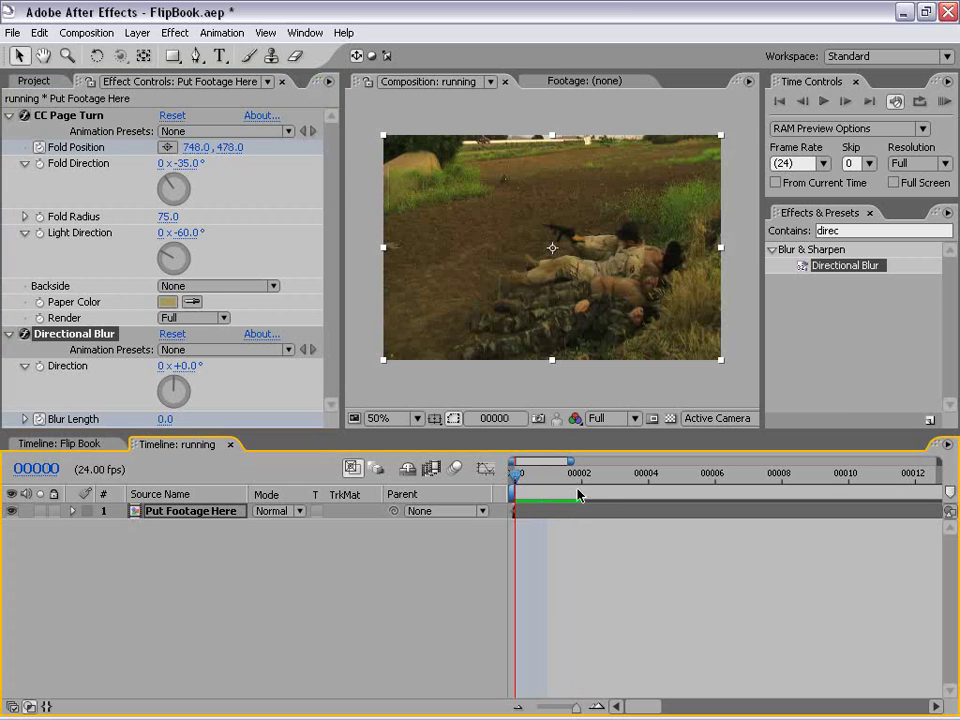
pyautogui.click(549, 472)
pyautogui.click(514, 535)
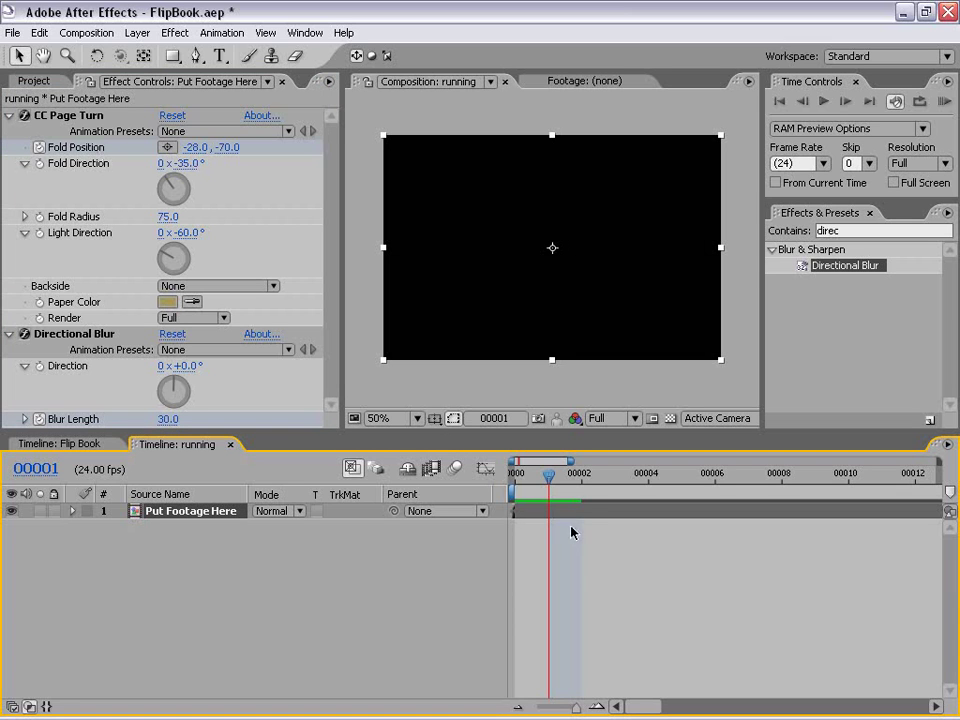
# - Return to frame 0 and reveal the Put Footage Here layer's keyframed properties in the timeline
pyautogui.press('Home')
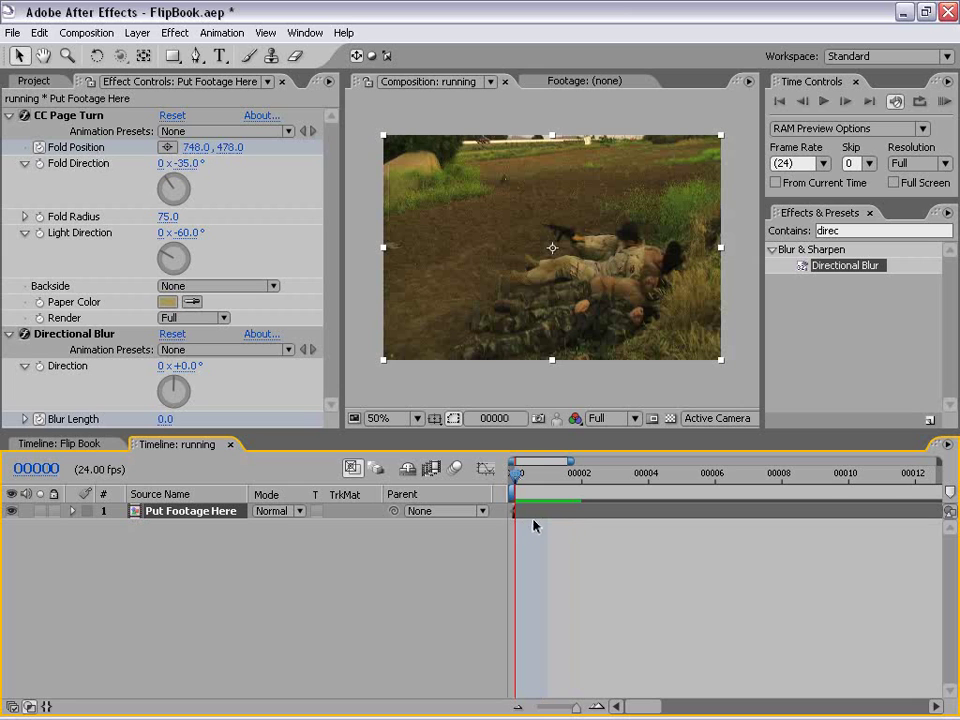
pyautogui.press('u')
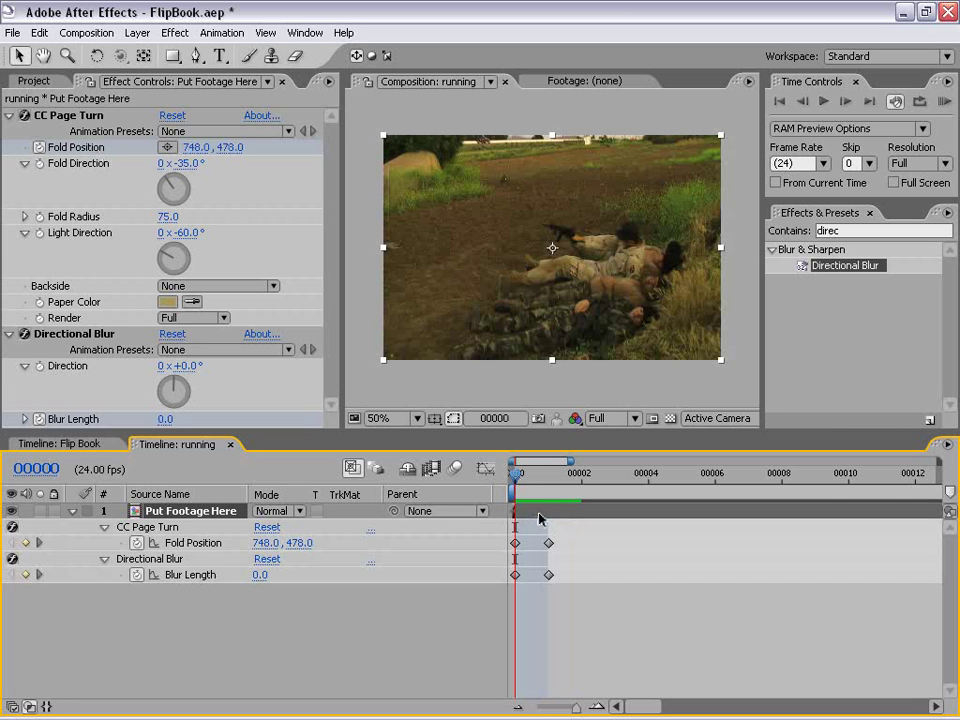
pyautogui.click(593, 628)
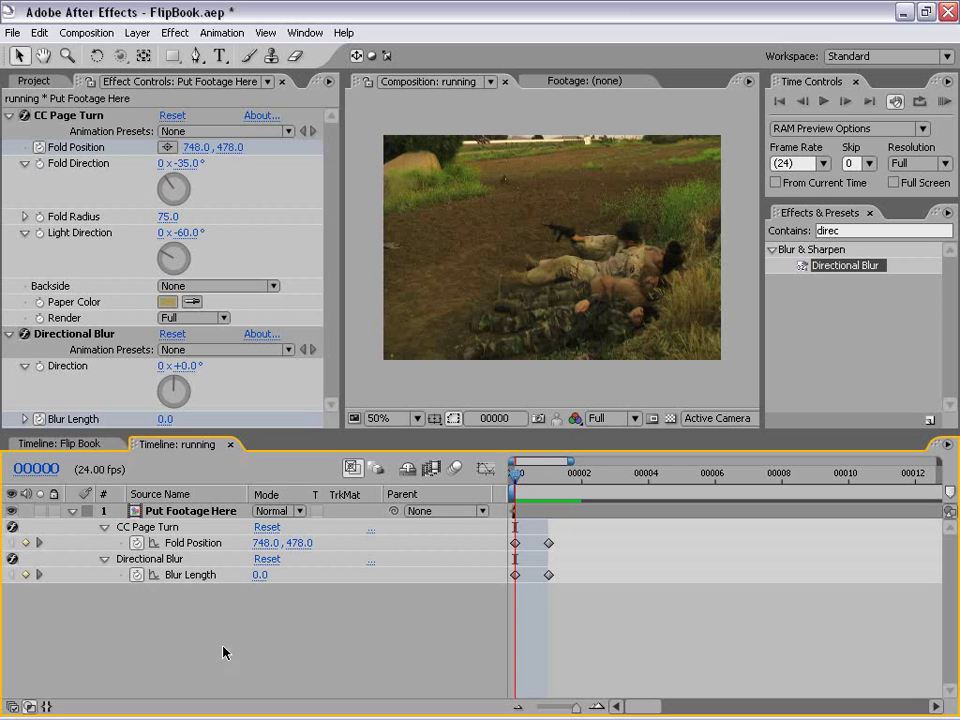
# - Add the expression loopOut(type = "cycle", numKeyframes = 0) to the page turn's Fold Position
pyautogui.click(137, 546)
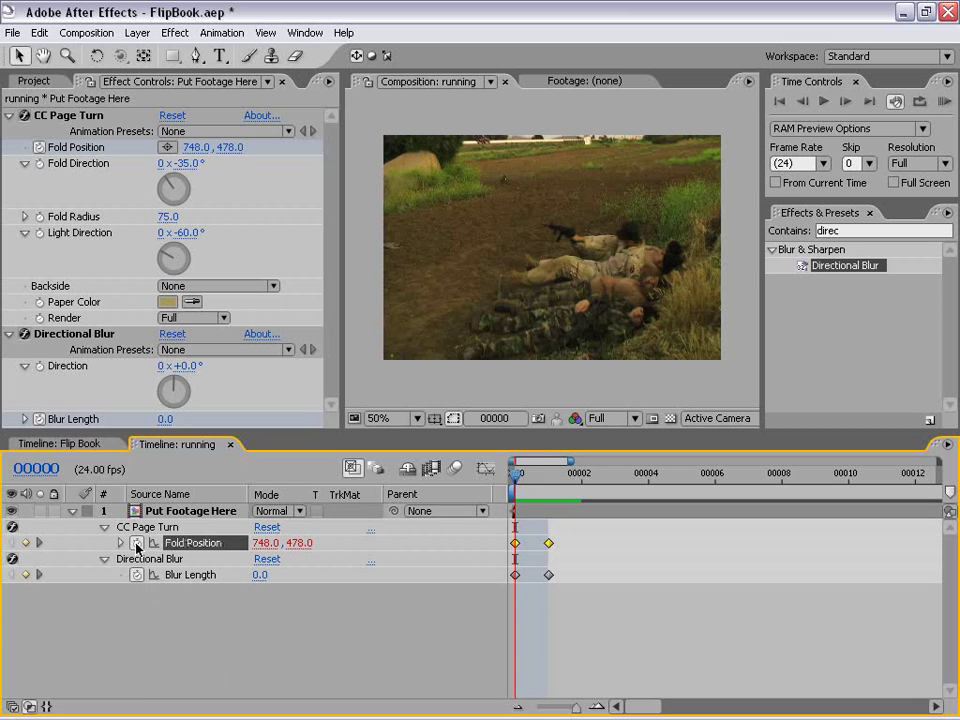
pyautogui.keyDown('alt'); pyautogui.click(137, 543); pyautogui.keyUp('alt')
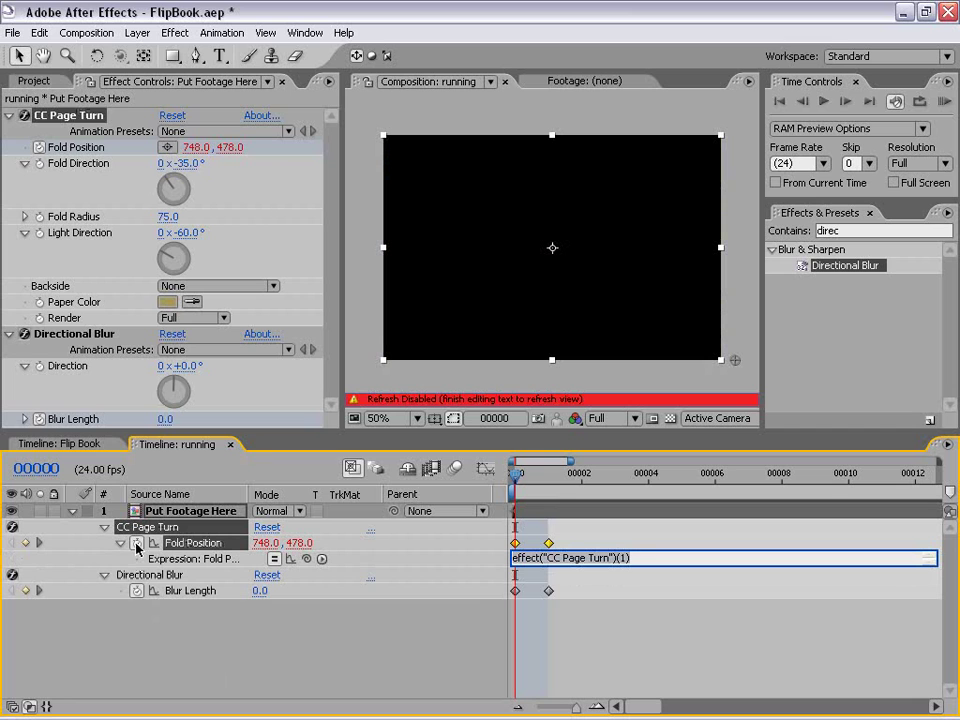
pyautogui.click(321, 559)
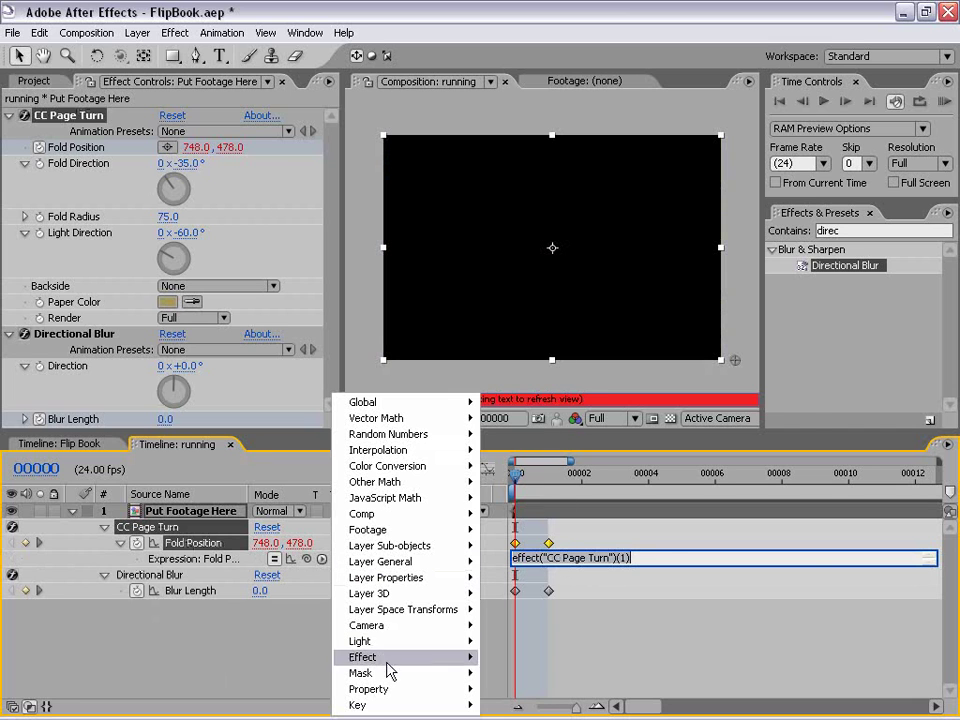
pyautogui.moveTo(395, 689)
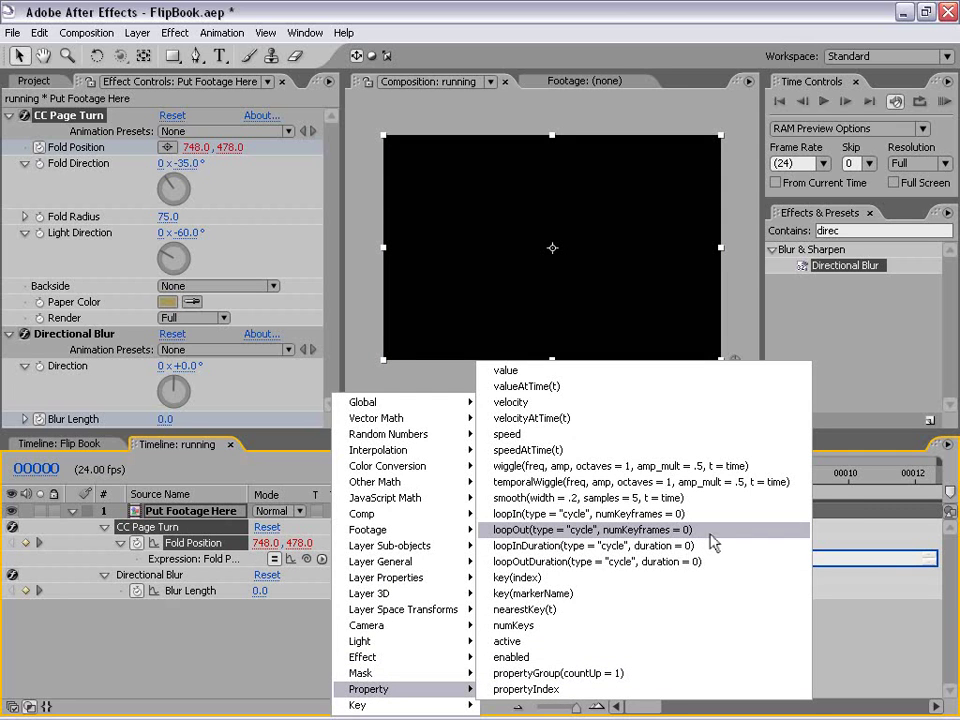
pyautogui.click(714, 540)
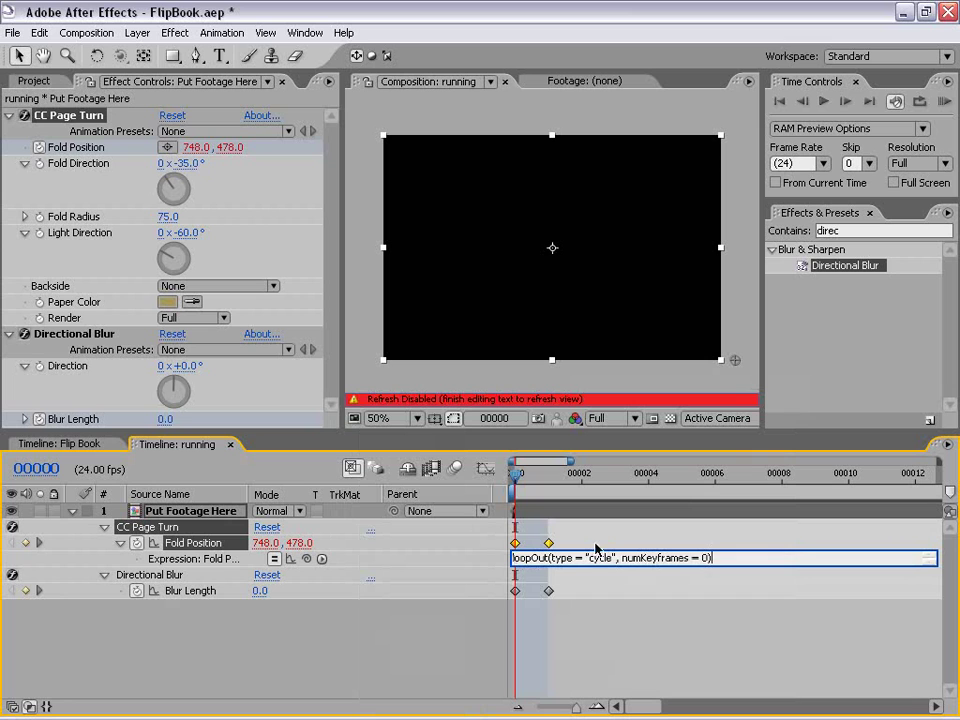
pyautogui.click(620, 652)
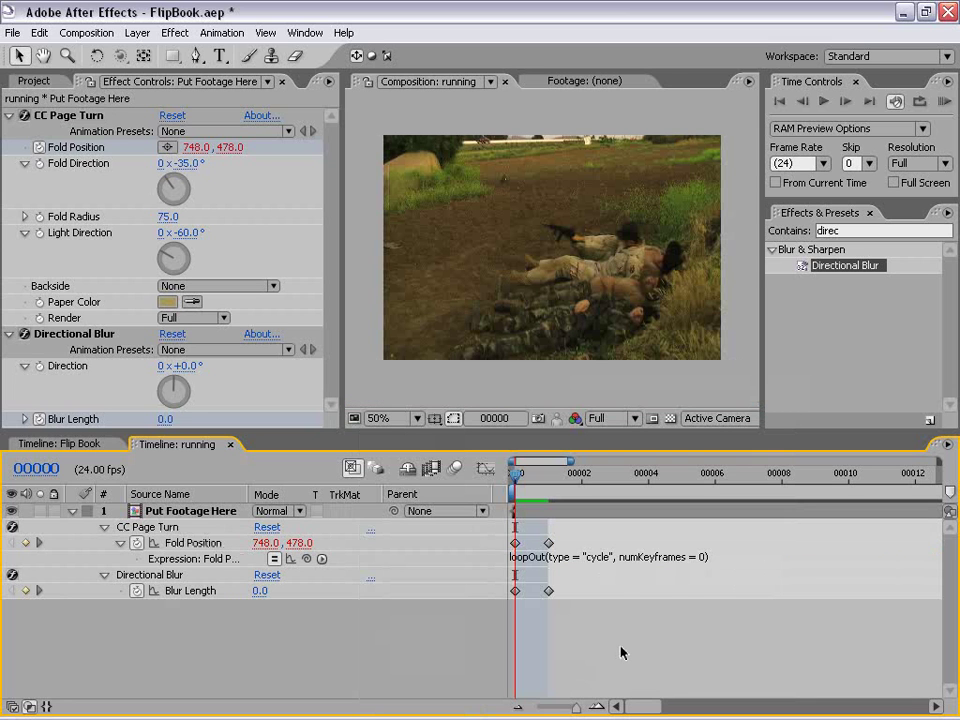
# - Add the expression loopOut(type = "cycle", numKeyframes = 0) to the Directional Blur's Blur Length
pyautogui.click(139, 592)
pyautogui.keyDown('alt'); pyautogui.click(139, 592); pyautogui.keyUp('alt')
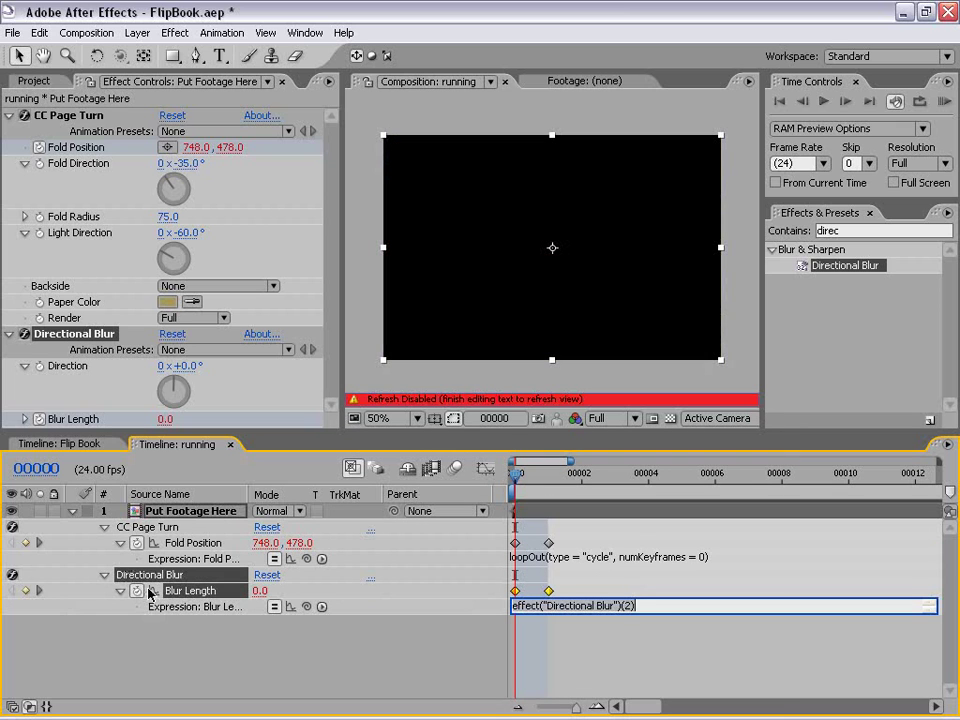
pyautogui.click(321, 607)
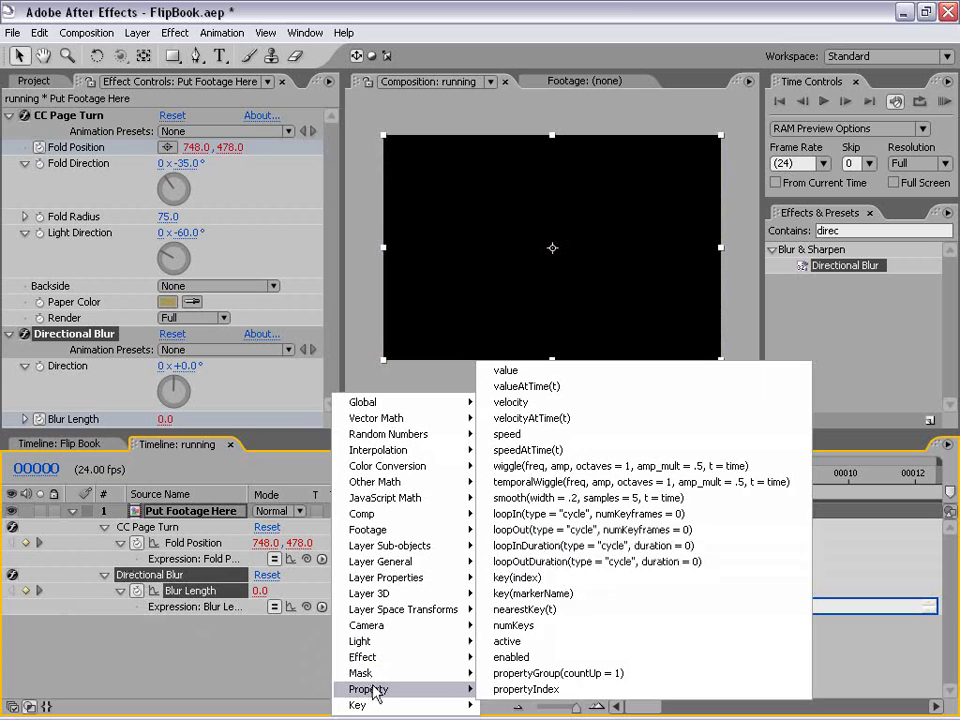
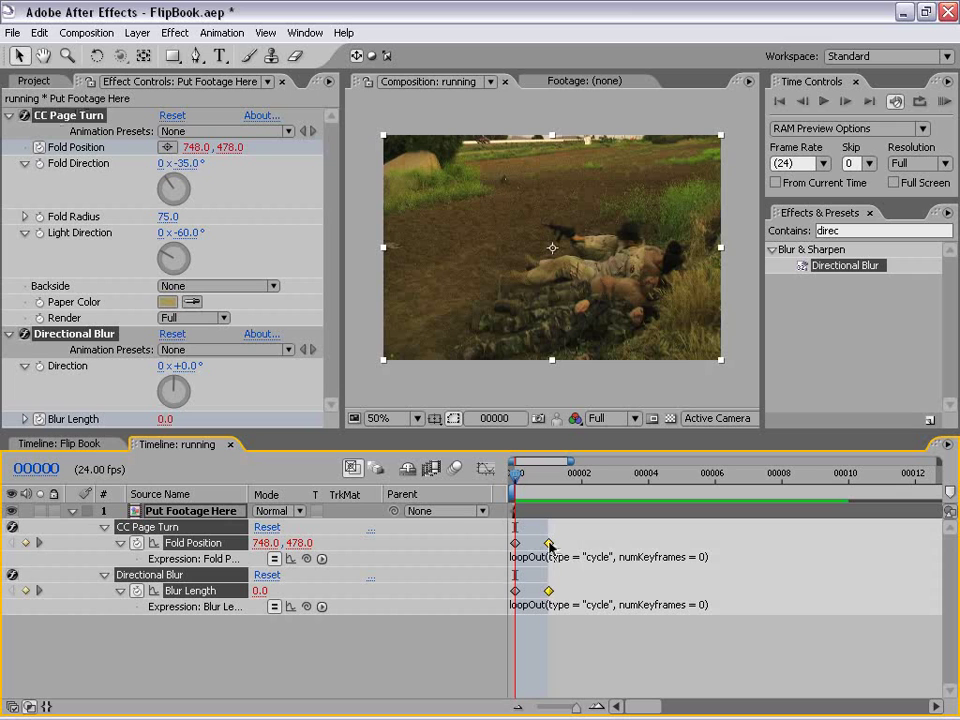
# - Move the ending Fold Position and Blur Length keyframes to frame 10 and go to frame 4
pyautogui.moveTo(549, 545); pyautogui.dragTo(853, 548)
pyautogui.moveTo(515, 476); pyautogui.dragTo(658, 488)
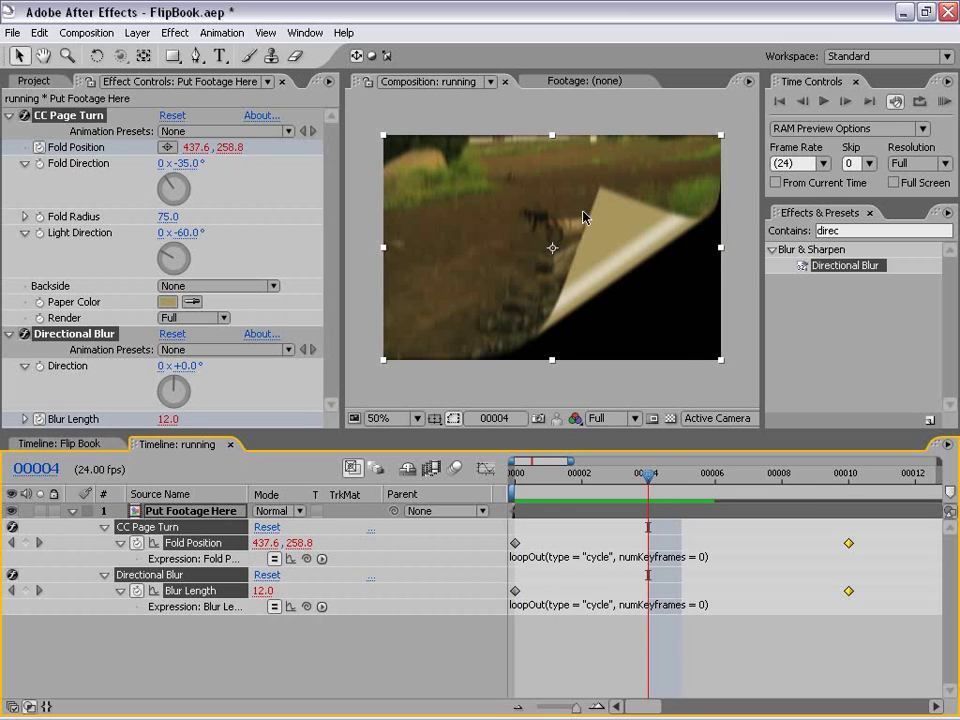
pyautogui.click(590, 644)
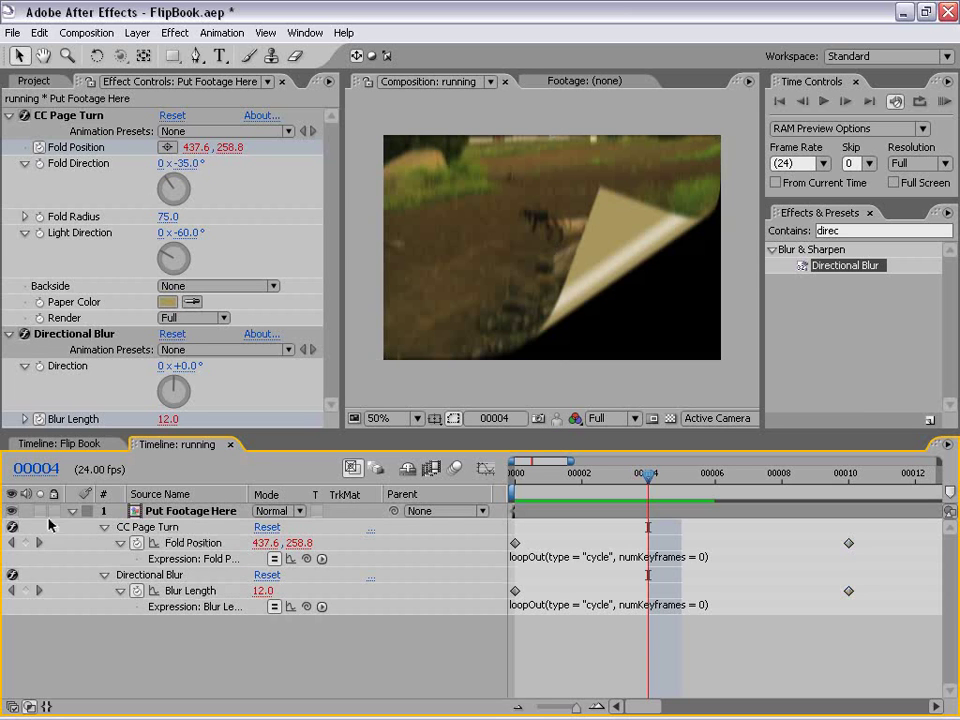
# - Duplicate the Put Footage Here layer and reveal the copy's keyframed properties in an enlarged timeline
pyautogui.click(170, 513)
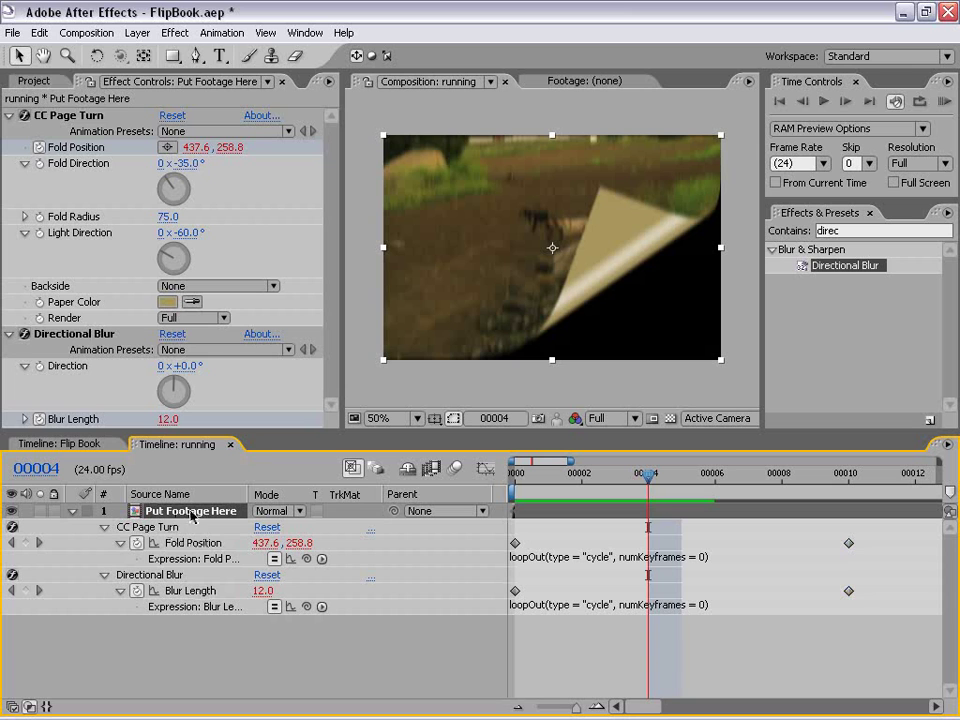
pyautogui.click(39, 33)
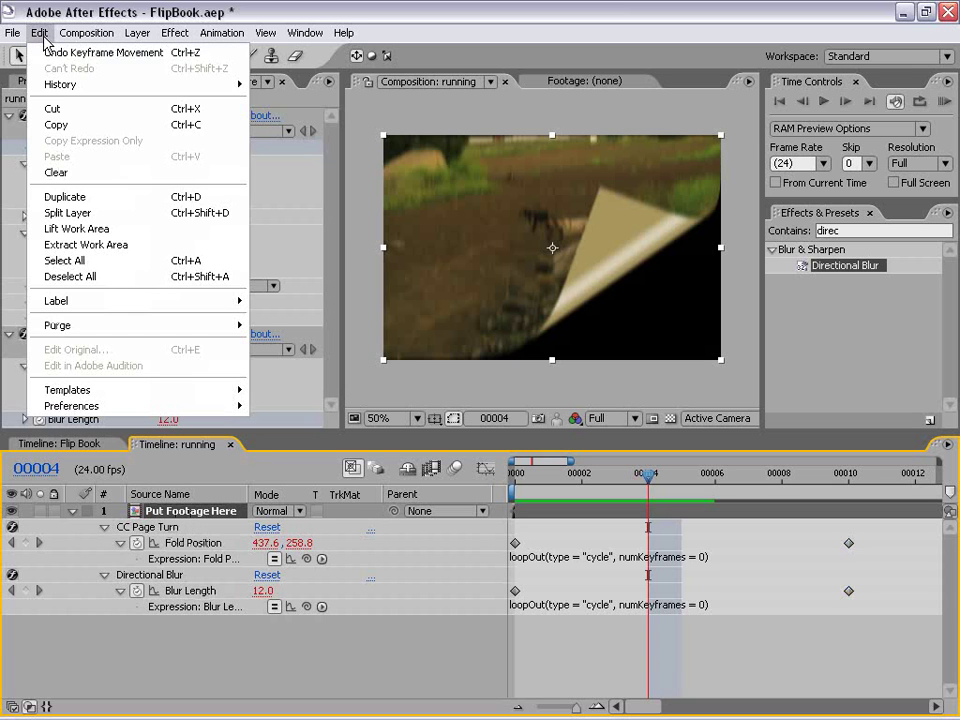
pyautogui.click(95, 197)
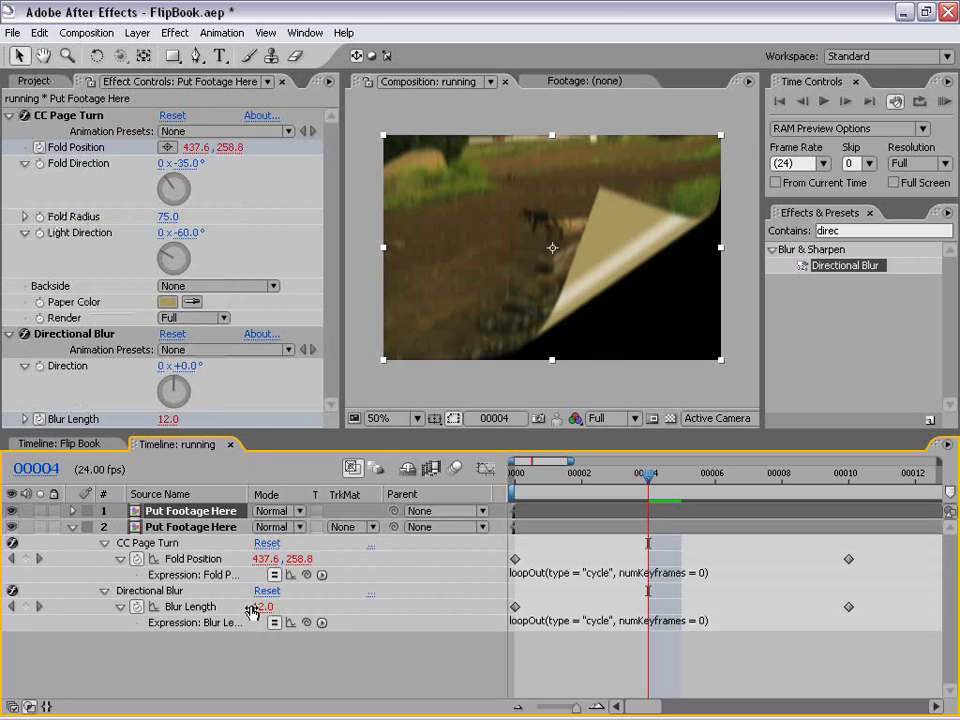
pyautogui.press('u')
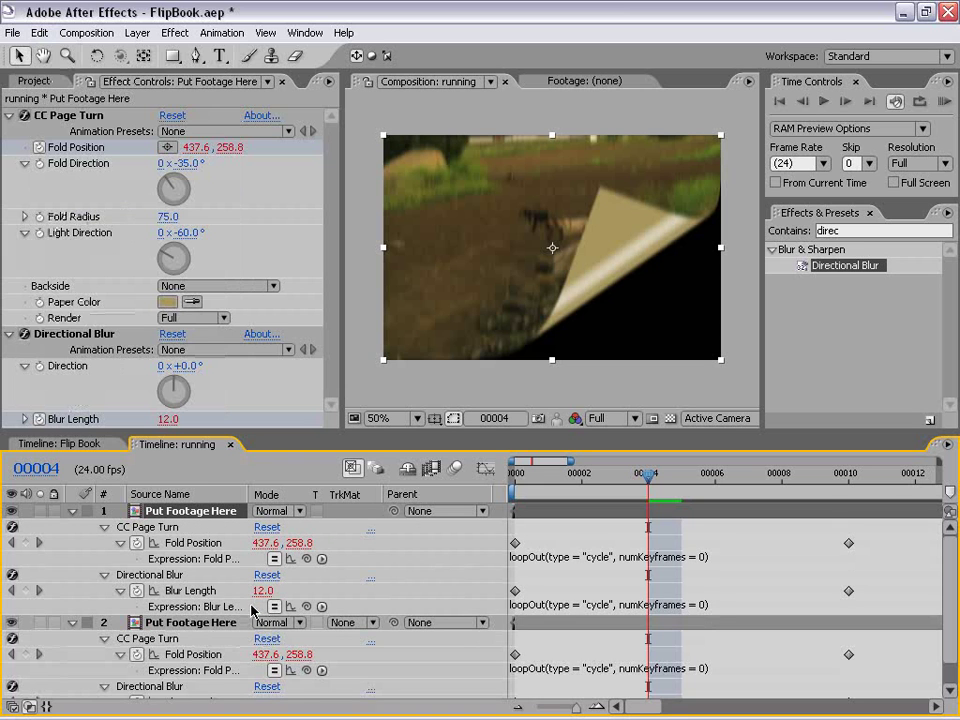
pyautogui.moveTo(482, 431); pyautogui.dragTo(482, 414)
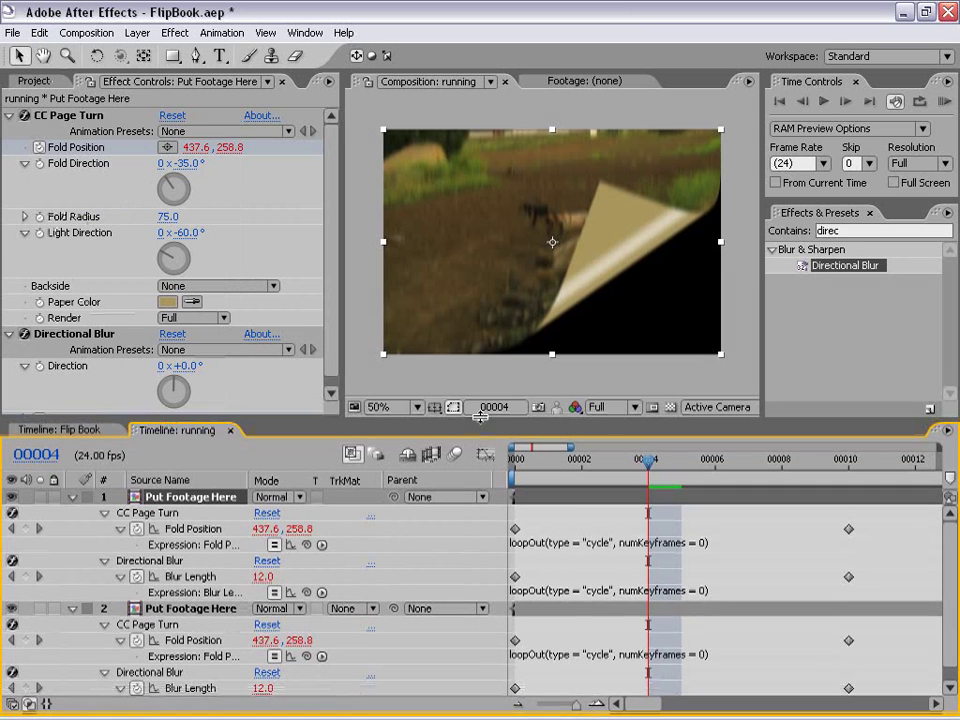
# - Set CC Page Turn's Render to Backside on the upper Put Footage Here layer and check it with the lower layer briefly hidden
pyautogui.click(550, 497)
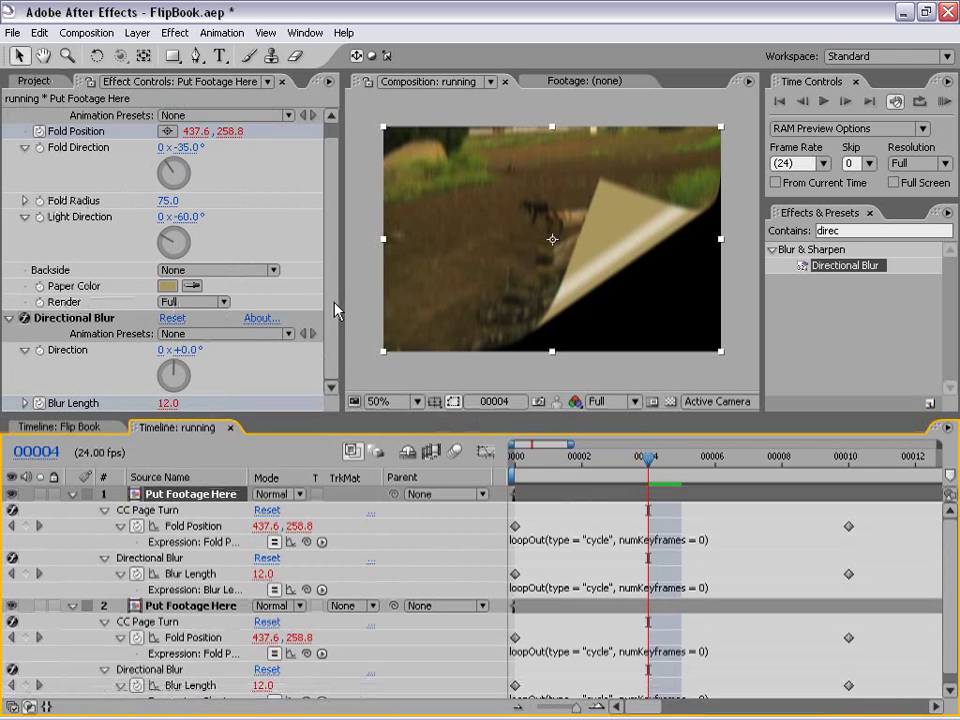
pyautogui.scroll(1, 332, 300)
pyautogui.click(176, 318)
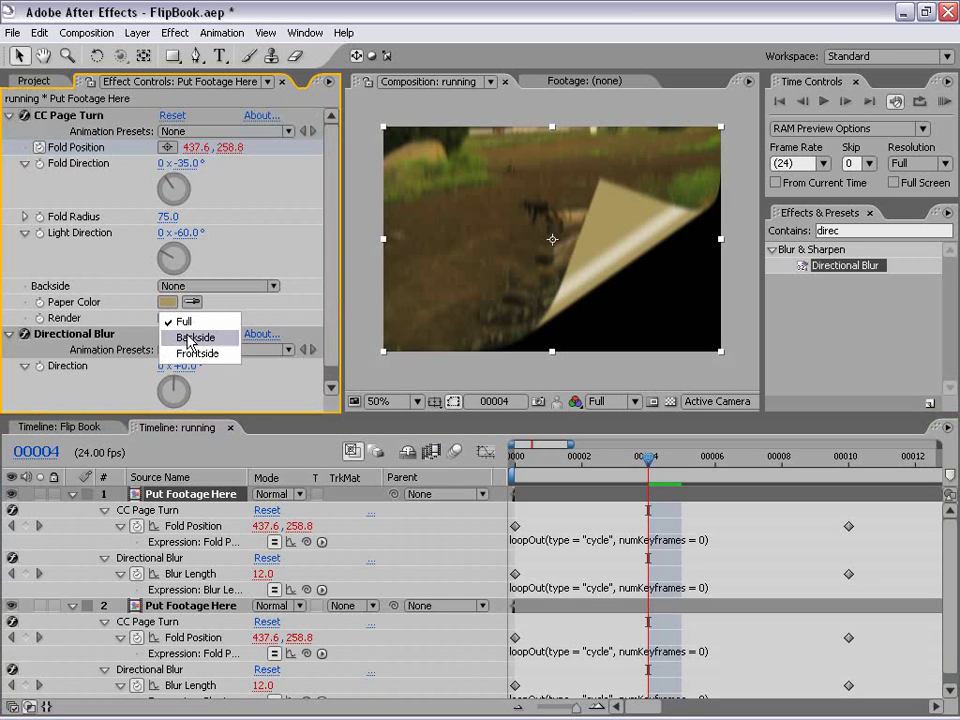
pyautogui.click(198, 339)
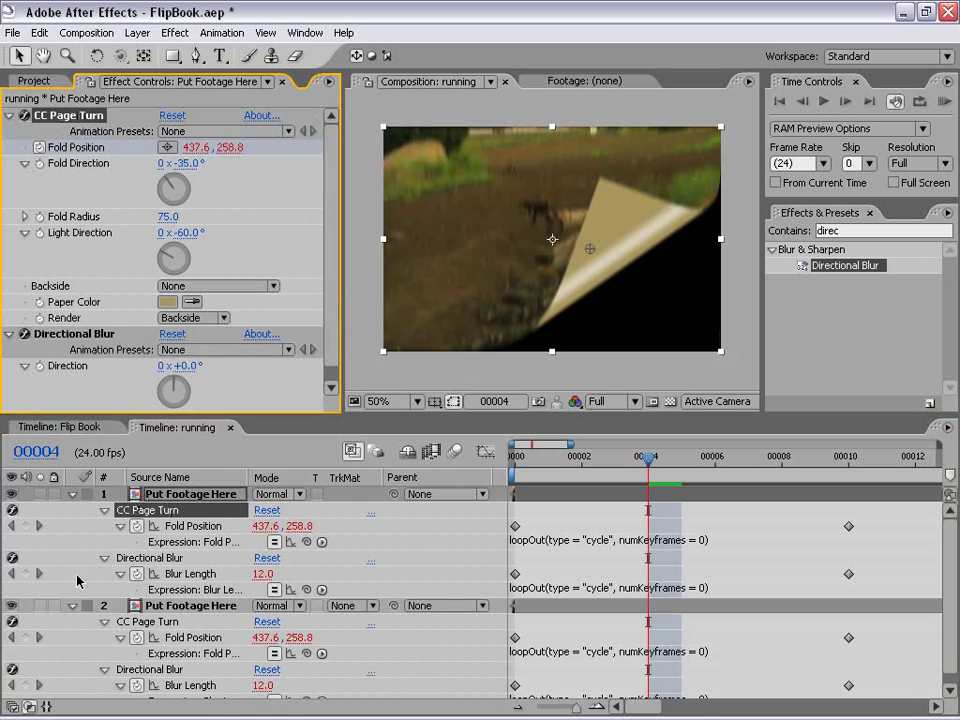
pyautogui.click(12, 606)
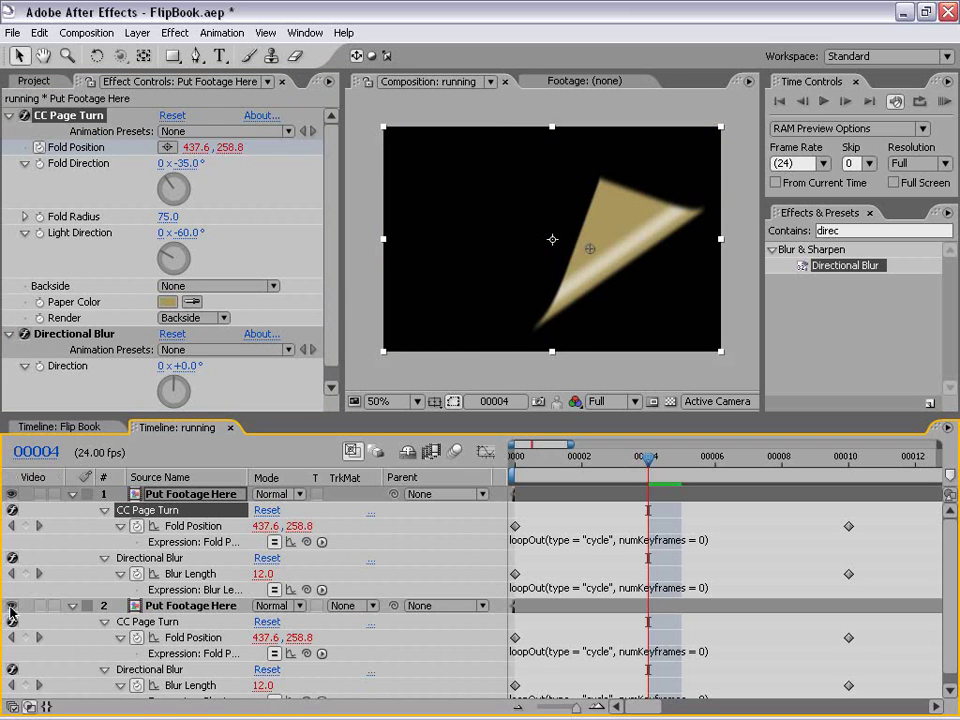
pyautogui.click(12, 606)
# - Set CC Page Turn's Render to Frontside on the lower Put Footage Here layer and check each layer by toggling its visibility
pyautogui.click(163, 606)
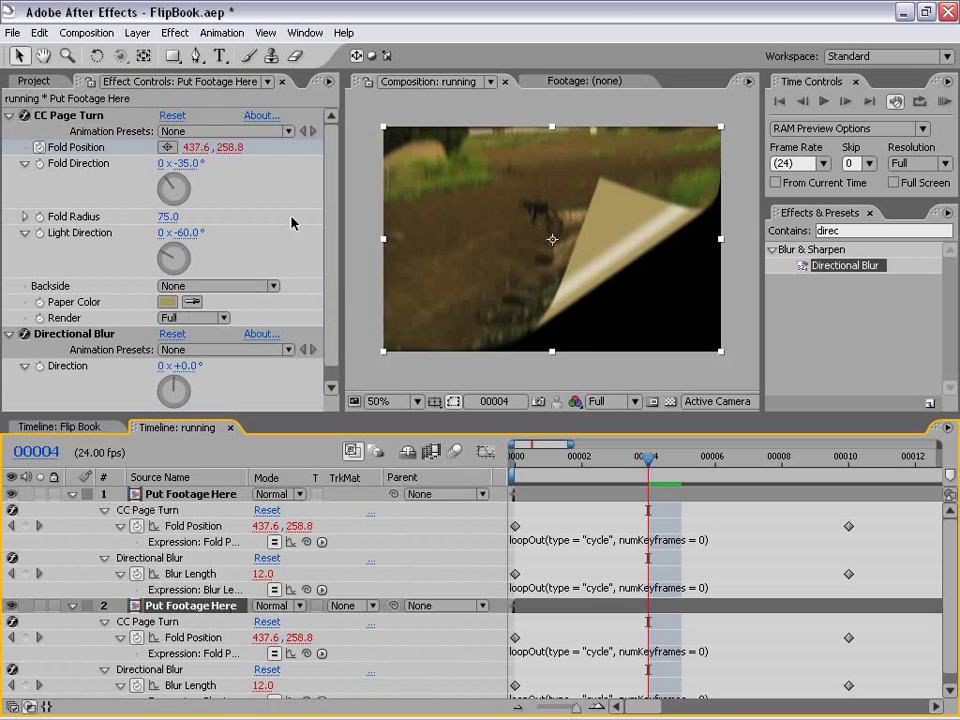
pyautogui.click(185, 318)
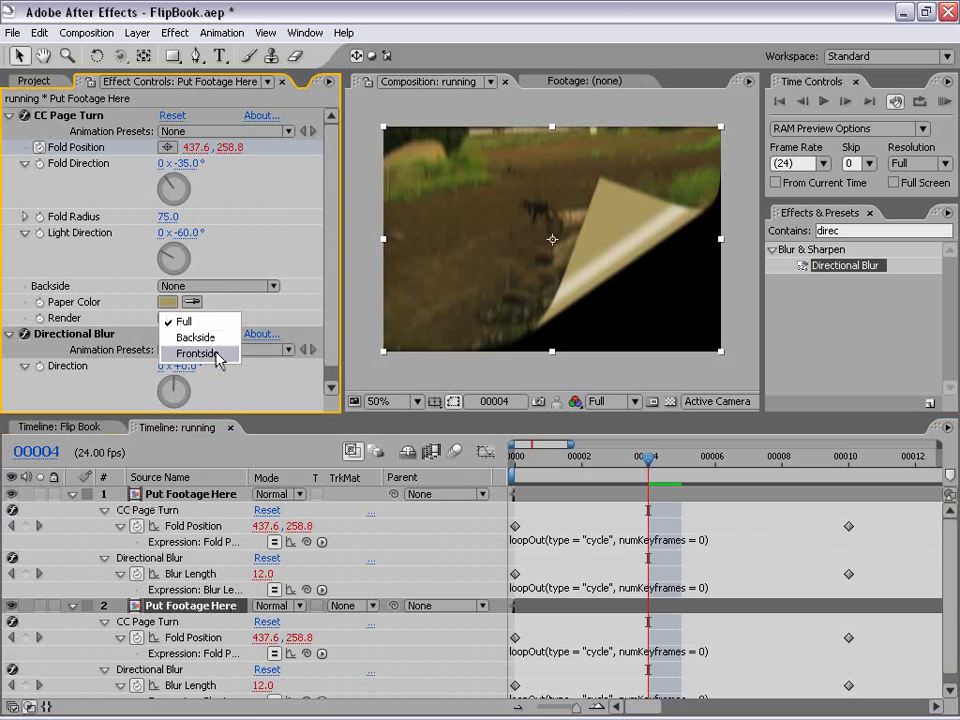
pyautogui.click(215, 354)
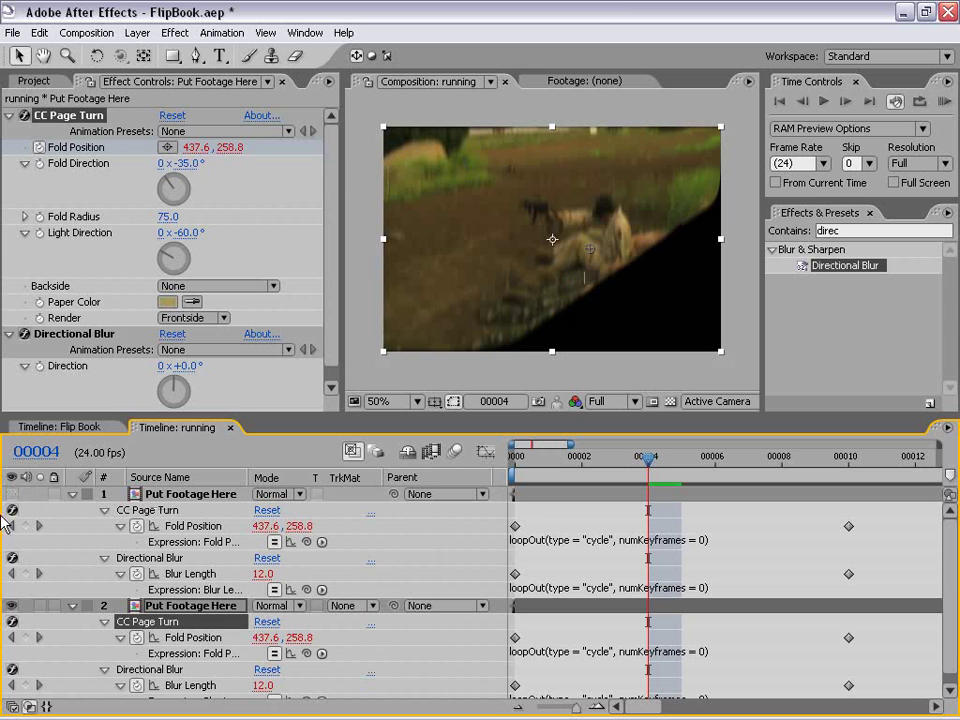
pyautogui.click(12, 494)
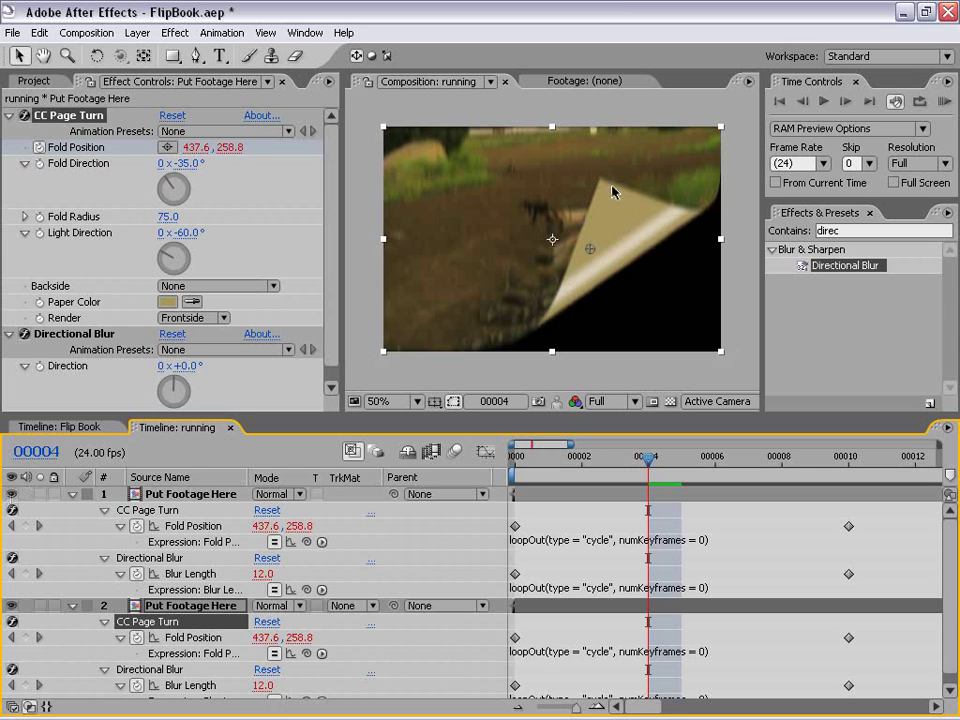
pyautogui.click(12, 606)
pyautogui.click(12, 606)
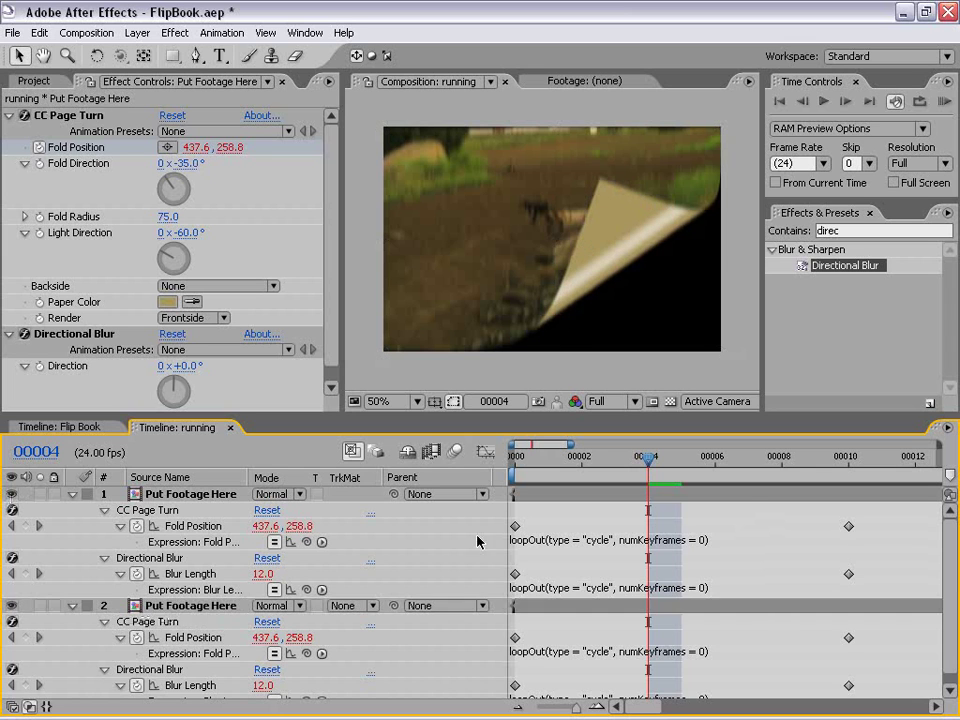
# - Find the Drop Shadow effect and apply it to the upper Put Footage Here layer
pyautogui.click(190, 494)
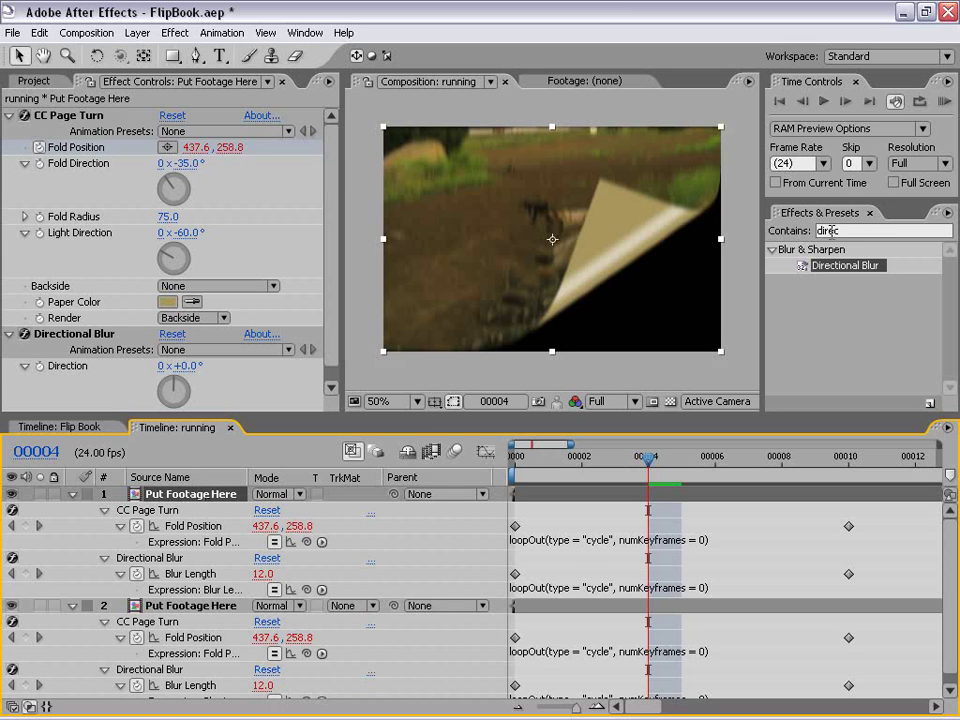
pyautogui.click(781, 237)
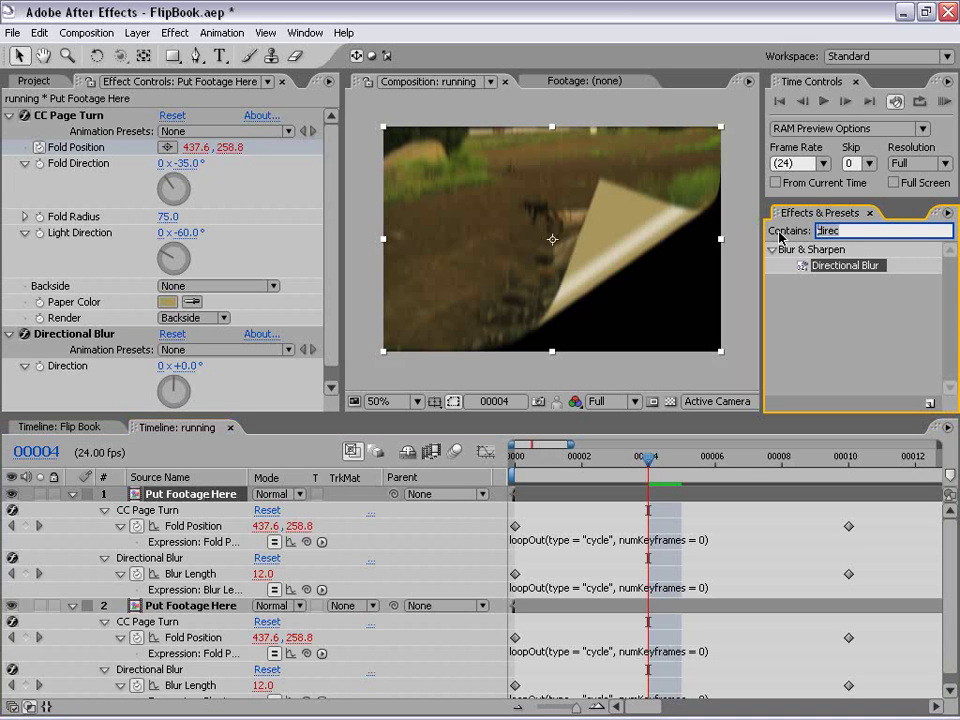
pyautogui.write('drop')
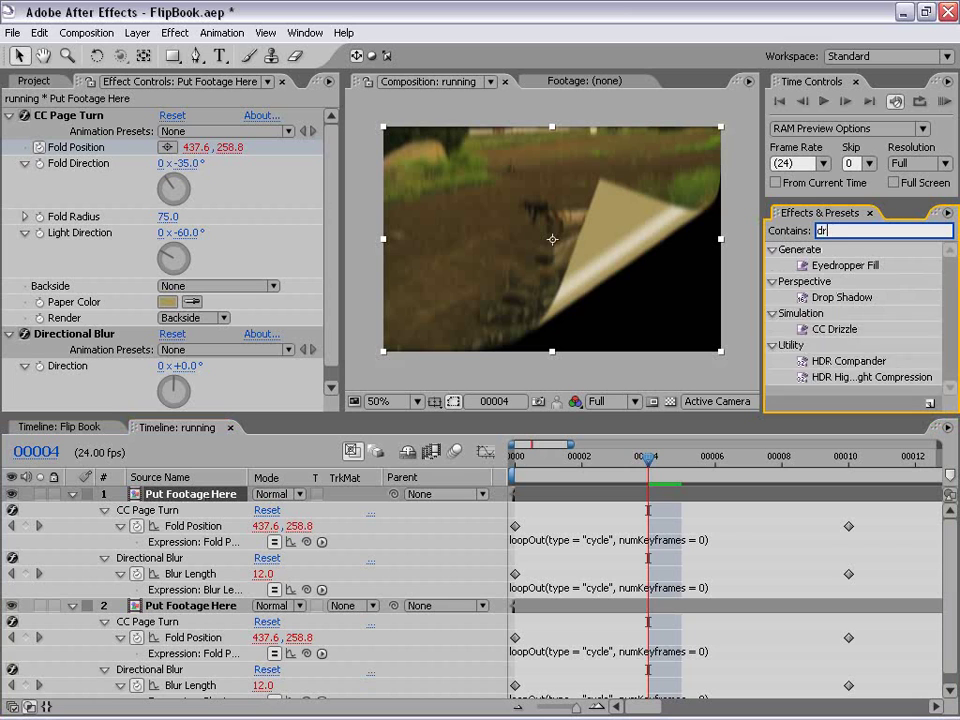
pyautogui.click(836, 299)
pyautogui.moveTo(843, 305); pyautogui.dragTo(649, 500)
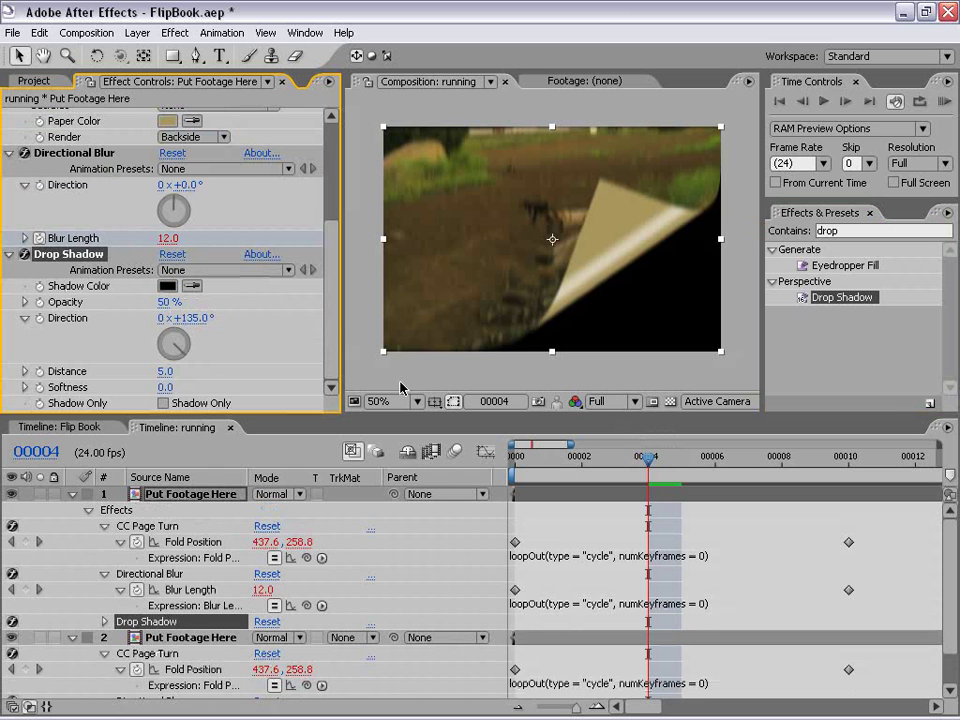
# - Set the upper layer's Drop Shadow Direction to -35° to match the page's Fold Direction
pyautogui.scroll(5, 272, 325)
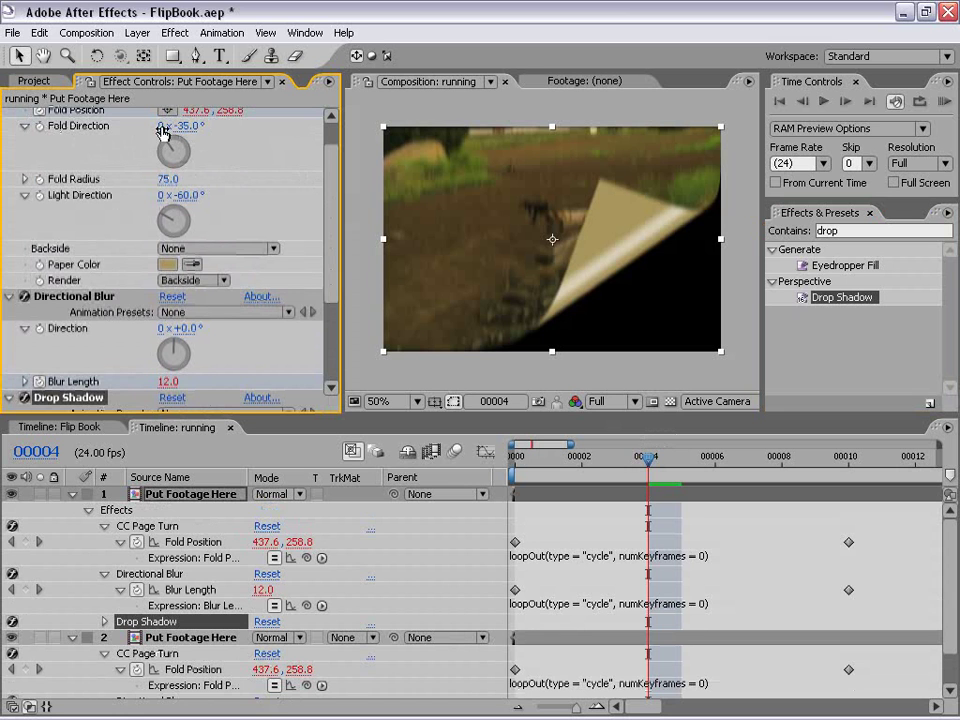
pyautogui.moveTo(333, 155); pyautogui.dragTo(332, 261)
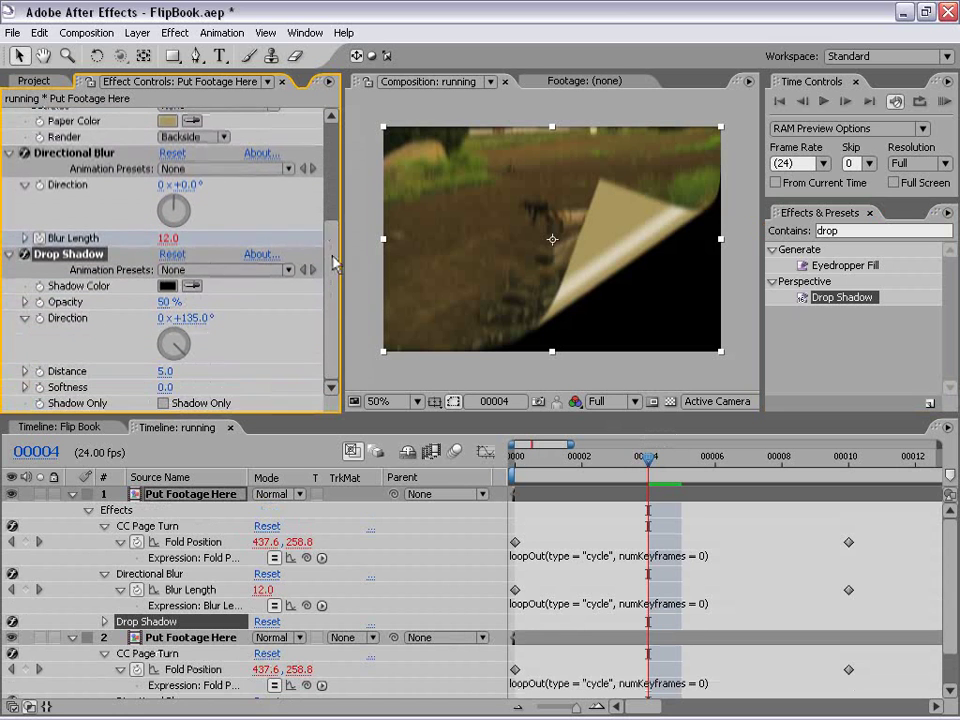
pyautogui.click(208, 319)
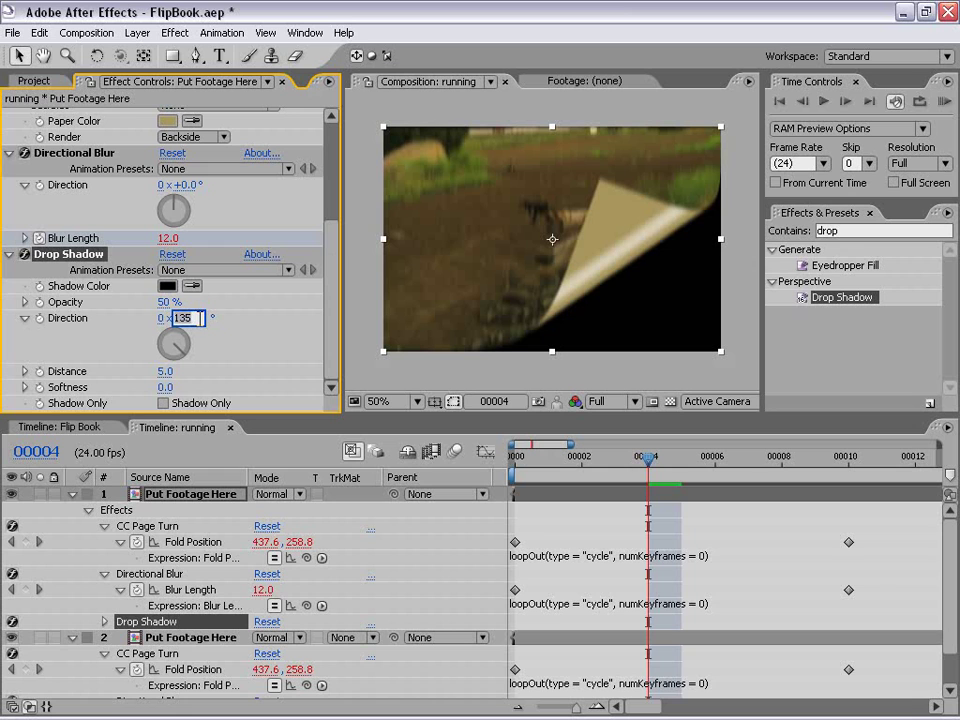
pyautogui.write('-35')
pyautogui.press('Return')
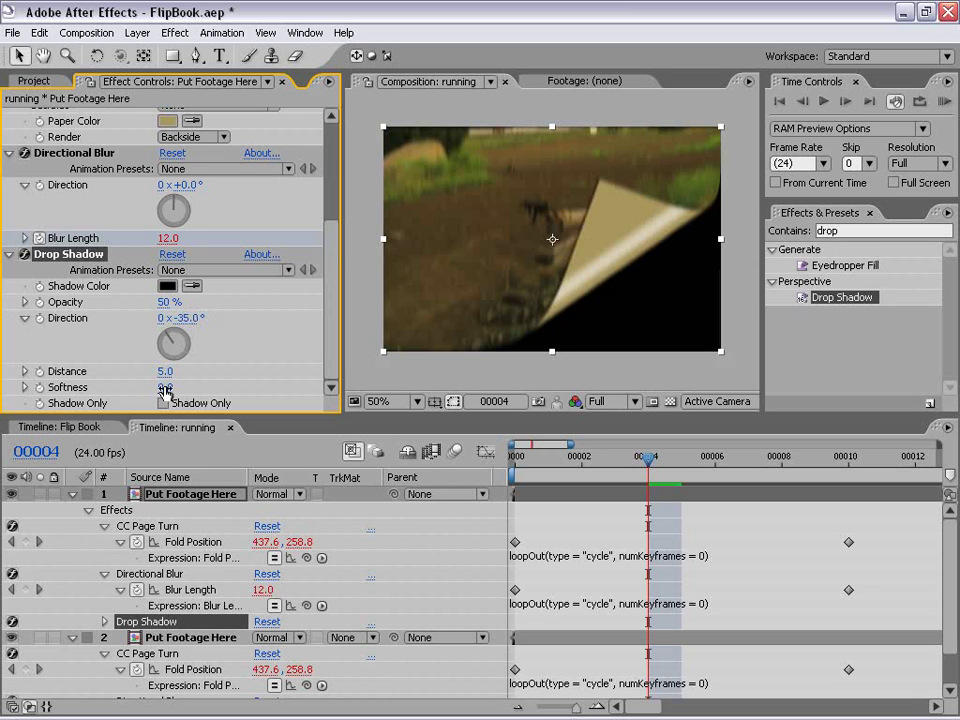
# - Set the upper layer's Drop Shadow Softness to 88, Distance to 25 and Opacity to 70%, and collapse the layer
pyautogui.moveTo(166, 387); pyautogui.dragTo(190, 387)
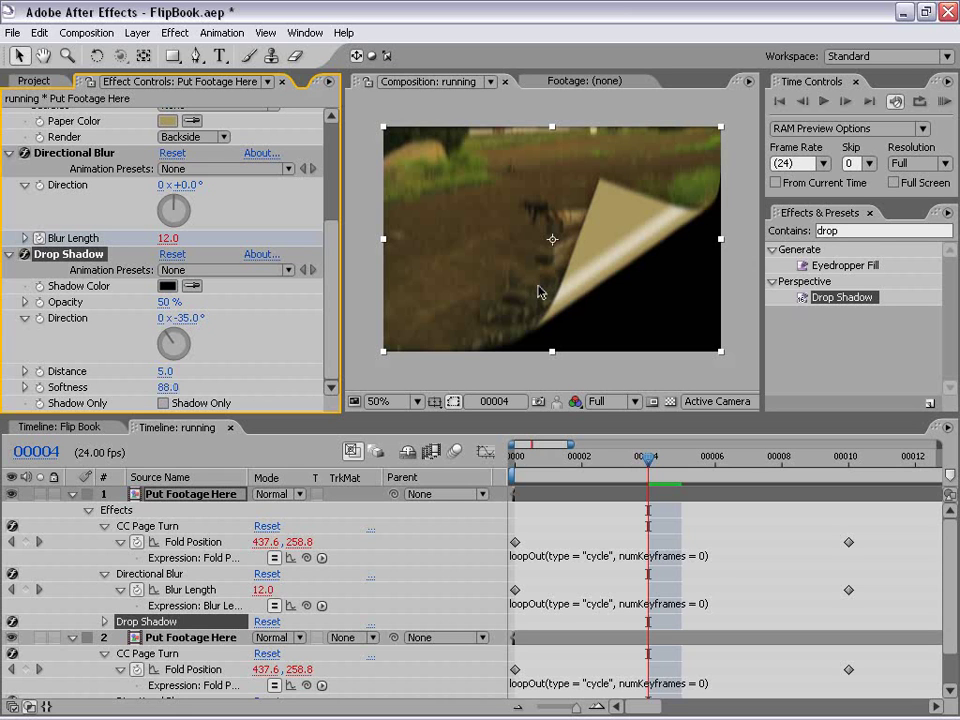
pyautogui.moveTo(166, 375); pyautogui.dragTo(183, 371)
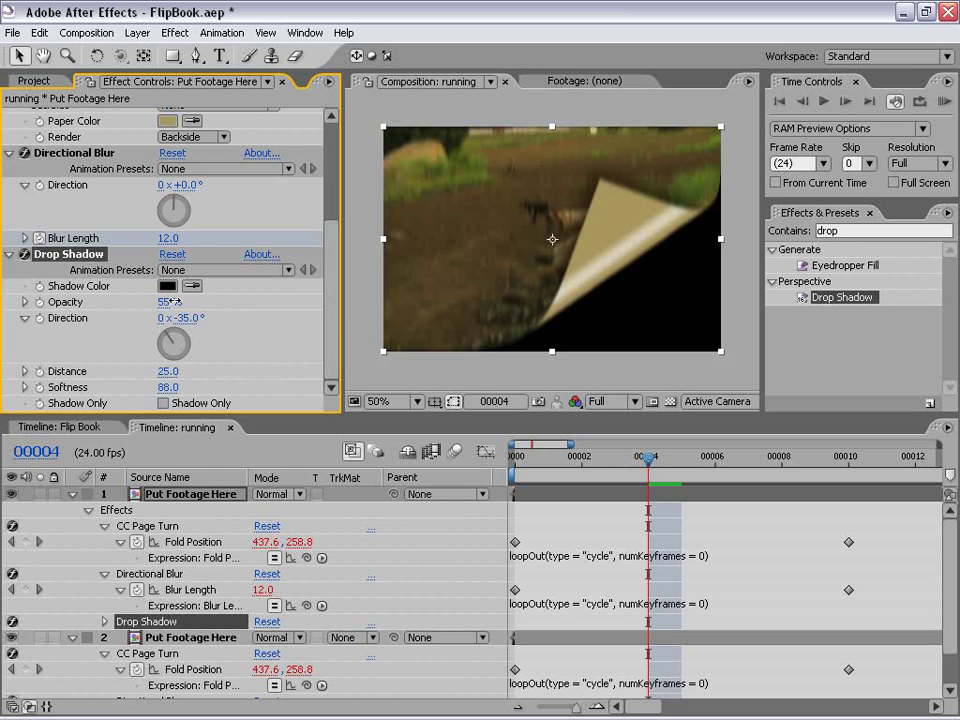
pyautogui.click(170, 302)
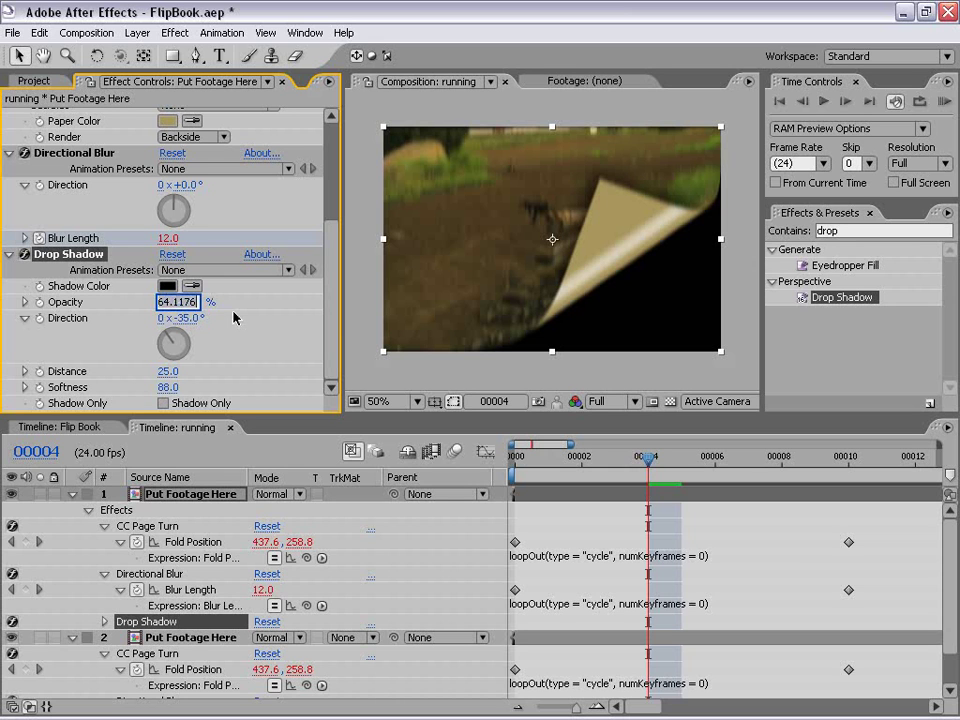
pyautogui.write('70')
pyautogui.press('Return')
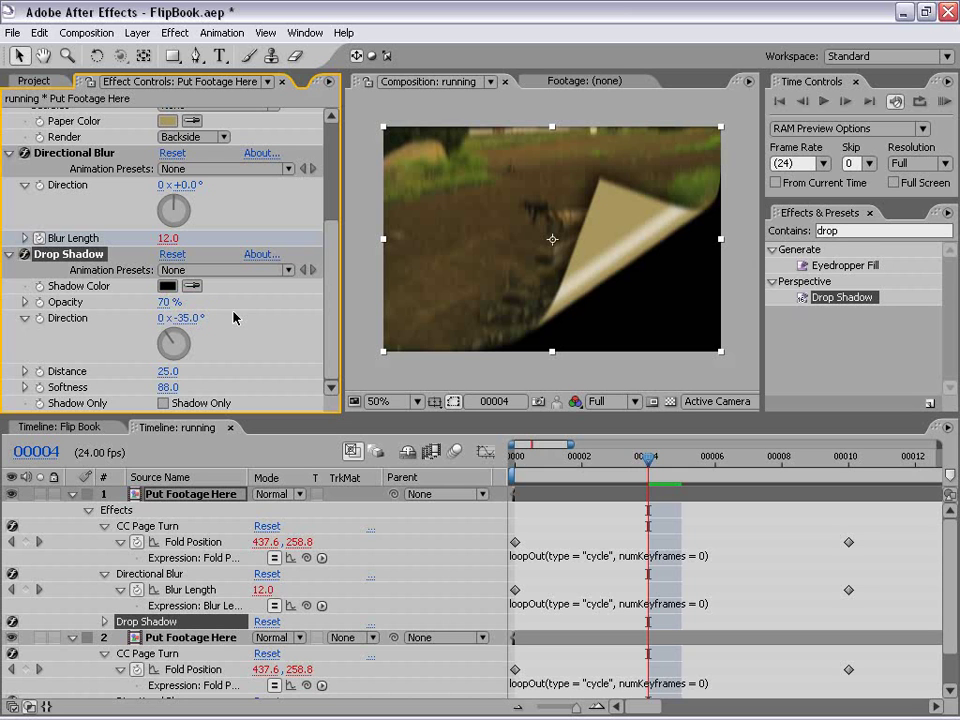
pyautogui.click(551, 509)
pyautogui.click(72, 495)
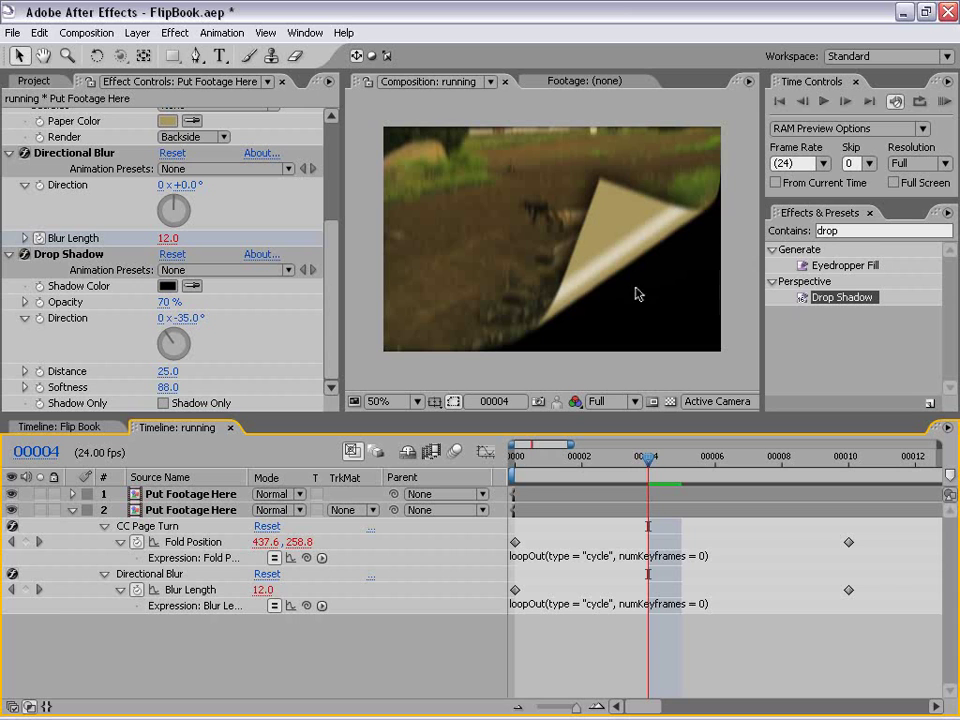
# - Show the transparency grid in the composition view and apply Drop Shadow to the lower Put Footage Here layer
pyautogui.click(670, 401)
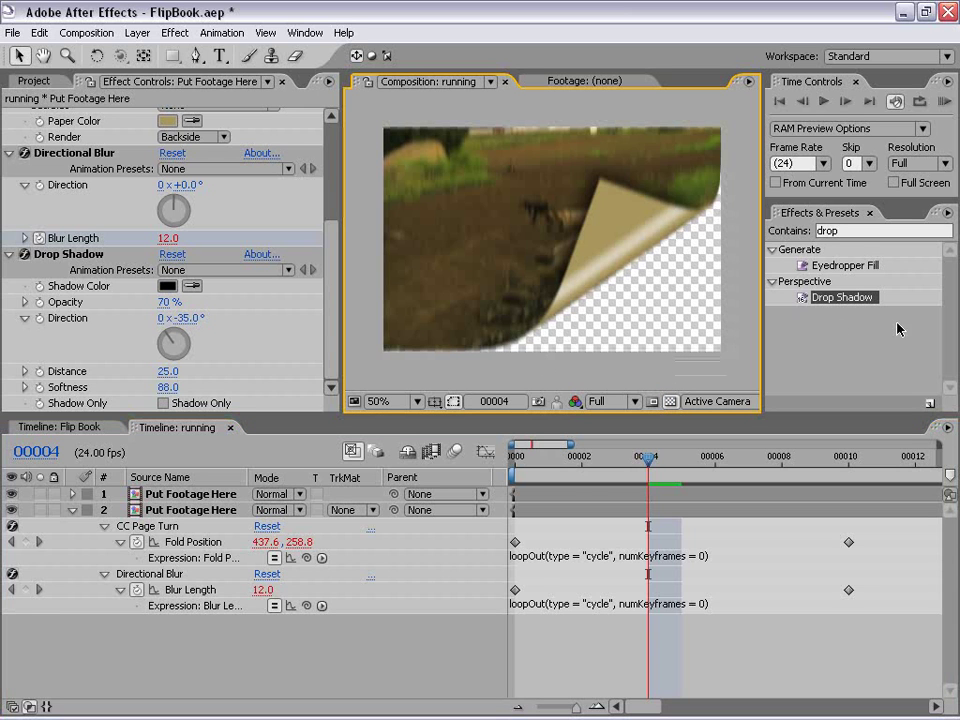
pyautogui.moveTo(850, 298); pyautogui.dragTo(612, 516)
pyautogui.click(612, 516)
pyautogui.click(248, 220)
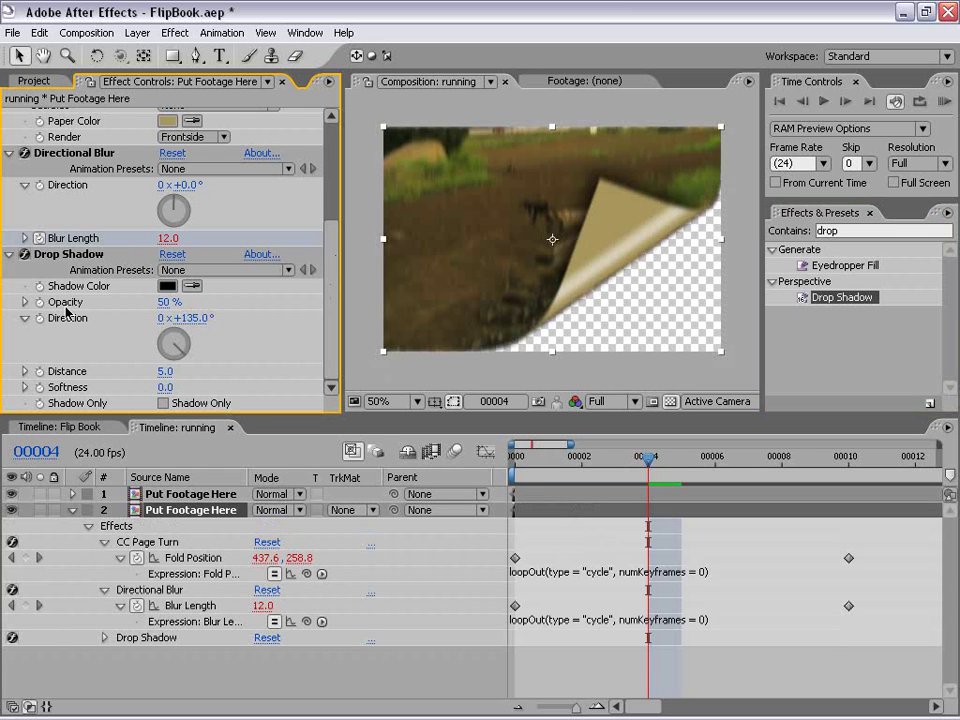
# - Set the lower layer's Drop Shadow Distance to 11, Opacity to 58% and Softness to 32, and collapse the layer
pyautogui.moveTo(163, 371)
pyautogui.mouseDown()
pyautogui.moveTo(173, 371)
pyautogui.moveTo(165, 371)
pyautogui.mouseUp()
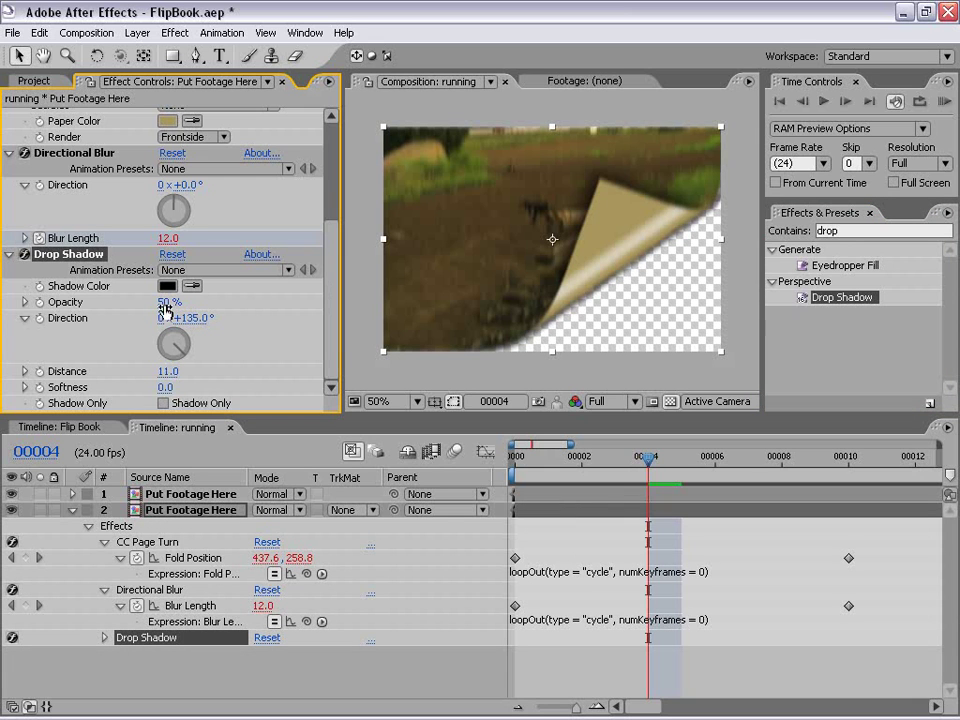
pyautogui.moveTo(168, 301); pyautogui.dragTo(183, 301)
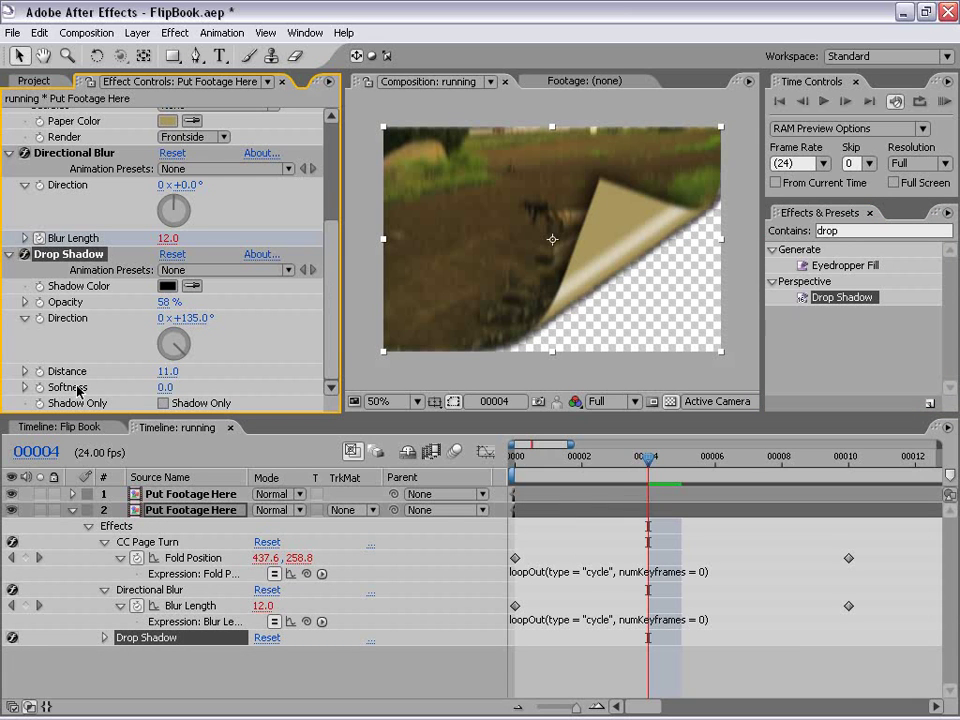
pyautogui.moveTo(165, 387); pyautogui.dragTo(198, 384)
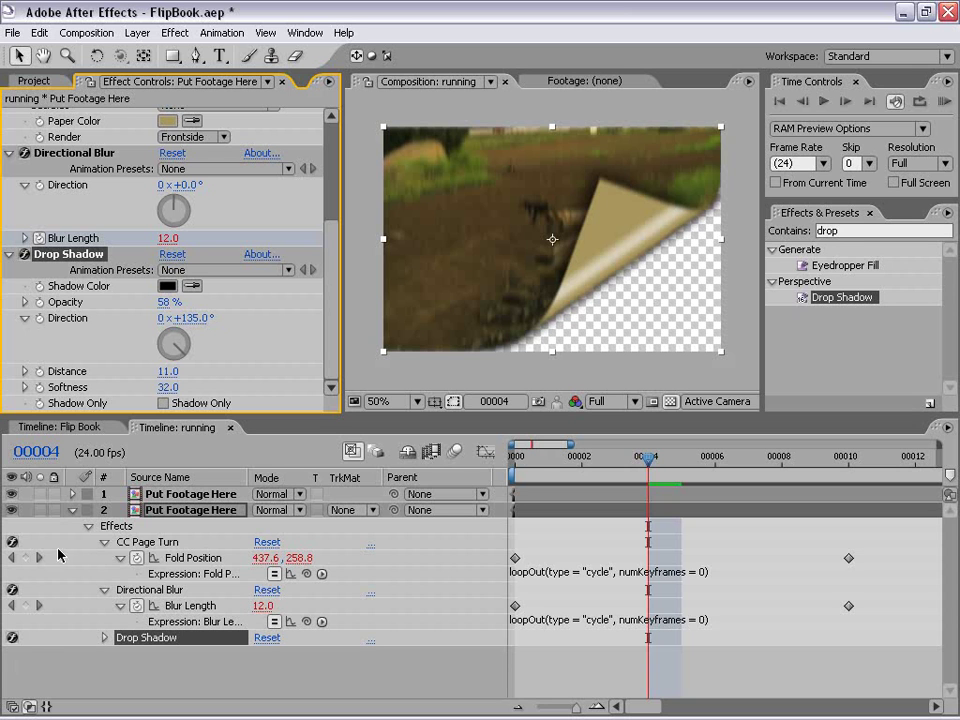
pyautogui.click(72, 510)
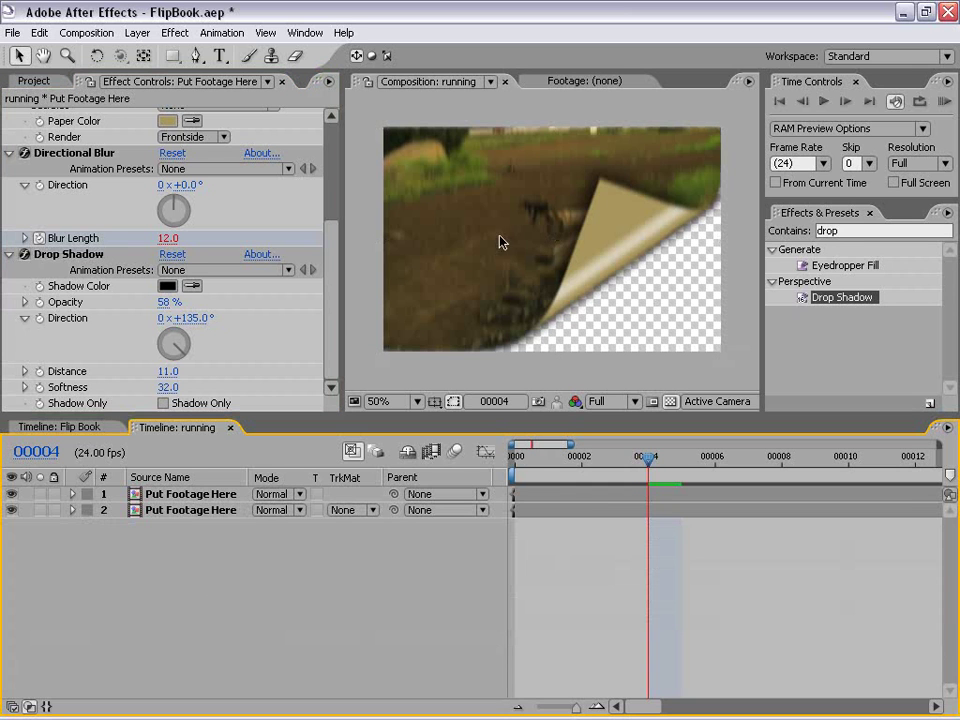
# - Reveal the animated properties of both Put Footage Here layers and move their end keyframes to frame 1
pyautogui.click(612, 496)
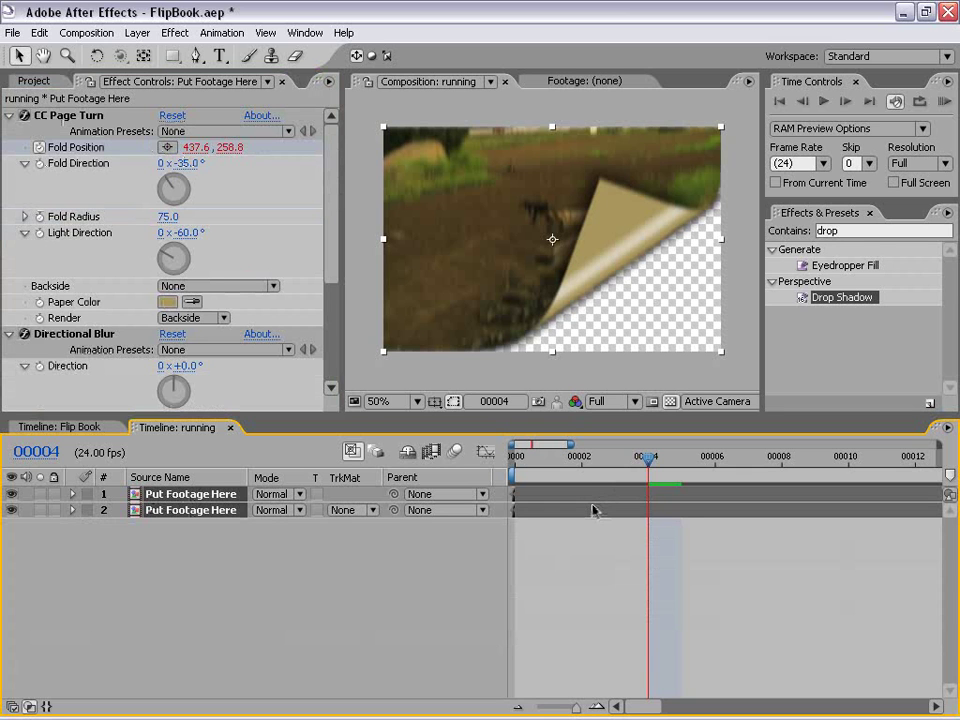
pyautogui.press('e')
pyautogui.press('e')
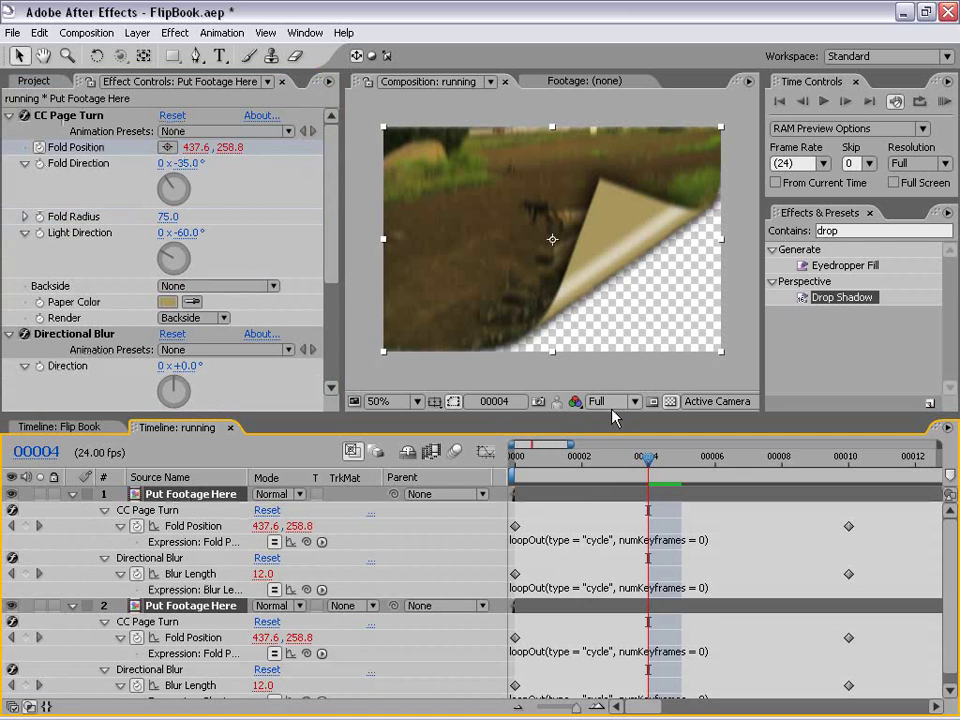
pyautogui.moveTo(460, 418); pyautogui.dragTo(460, 348)
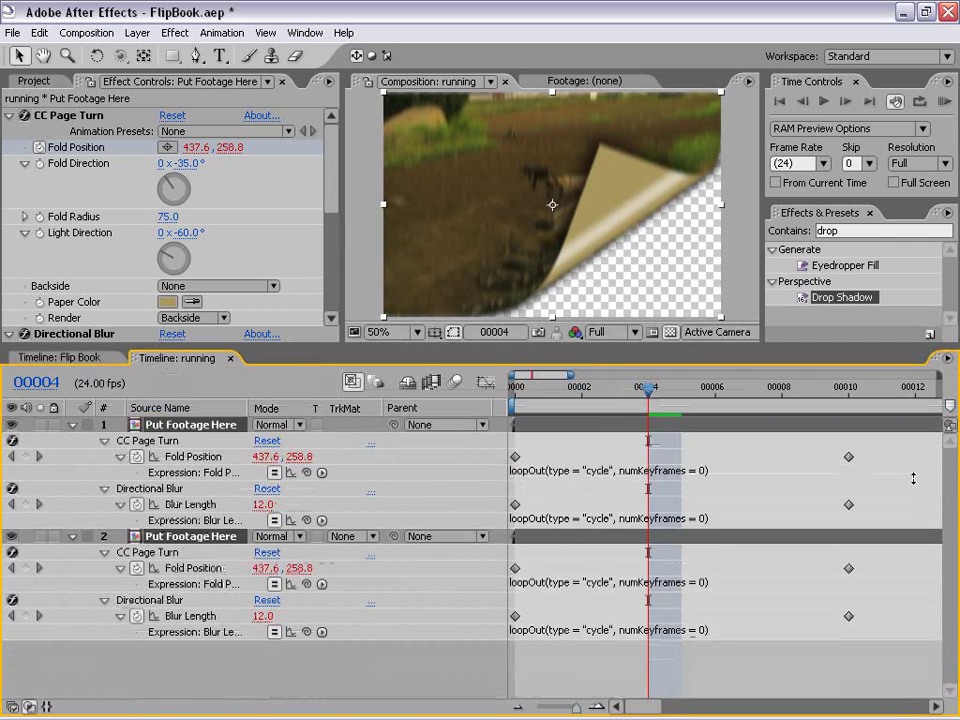
pyautogui.moveTo(872, 448); pyautogui.dragTo(562, 602)
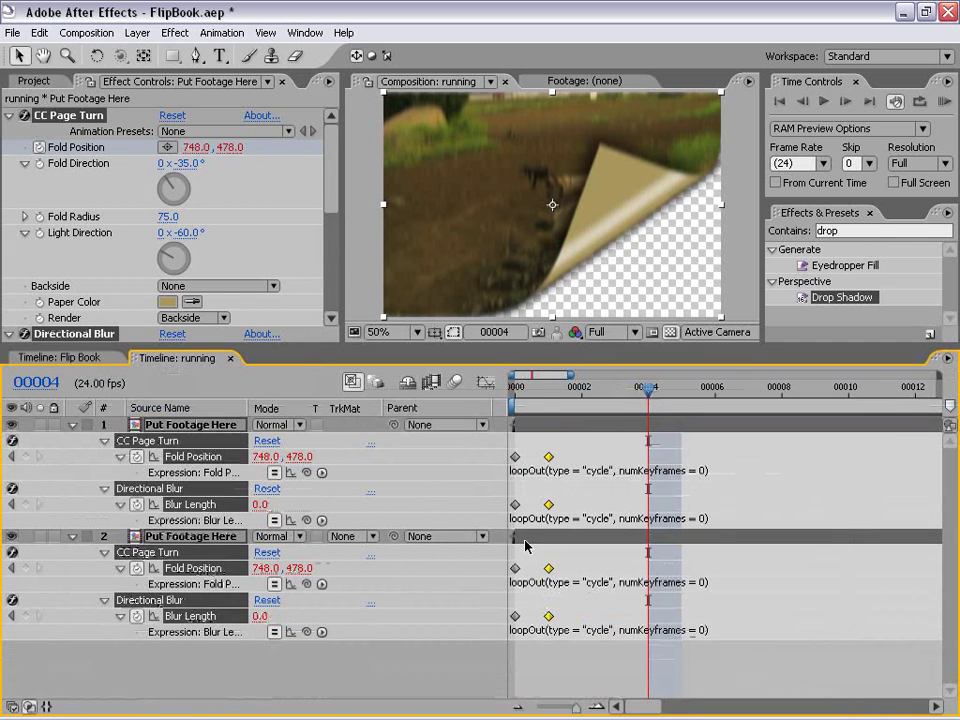
# - Preview frames 0 to 2 to check the shortened page turn loop
pyautogui.click(516, 386)
pyautogui.click(550, 389)
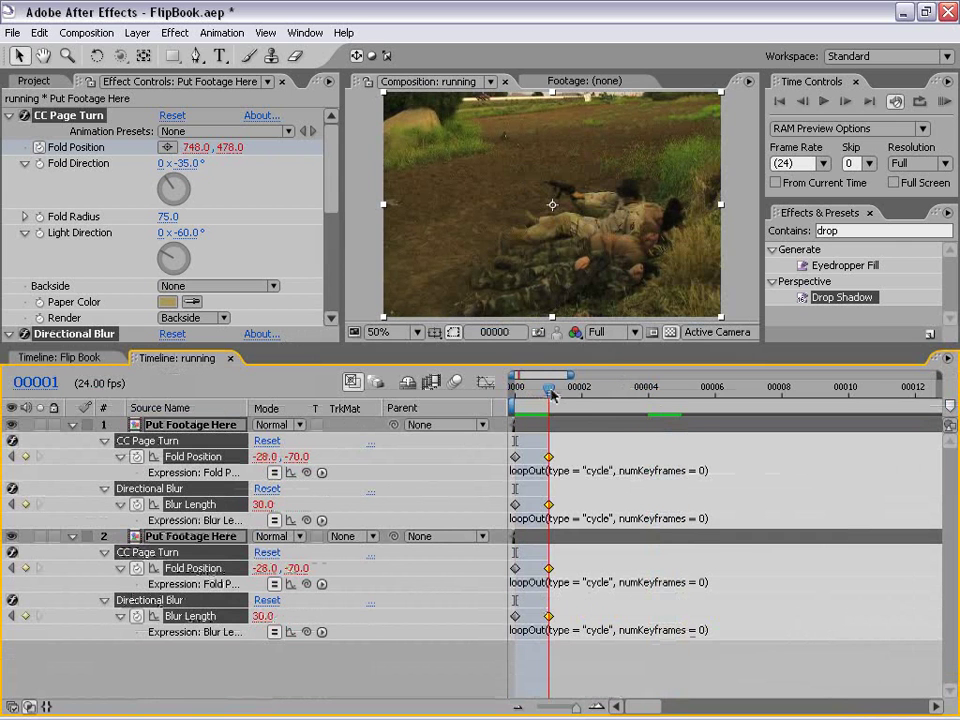
pyautogui.moveTo(551, 396); pyautogui.dragTo(581, 392)
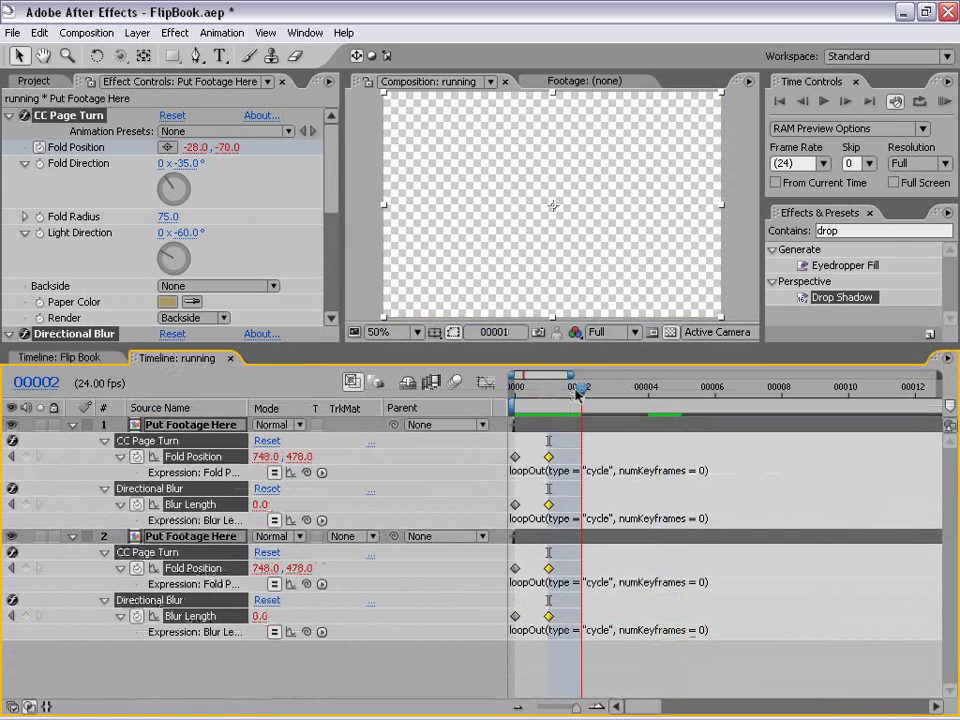
pyautogui.hotkey('ctrl', '0')
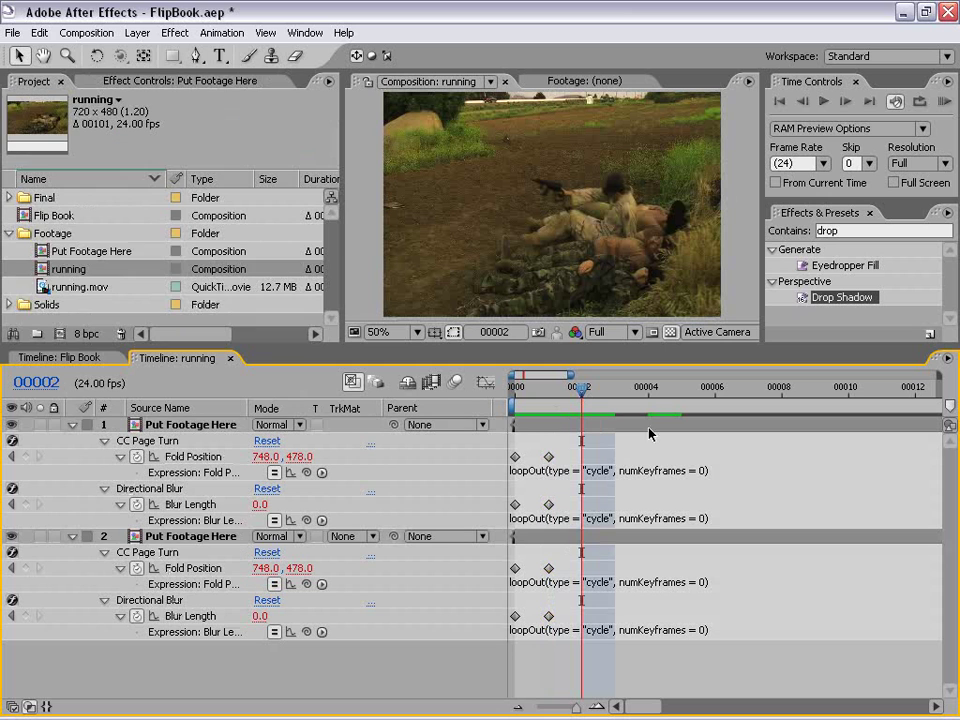
# - Check in the project settings that the display style is Frames
pyautogui.click(12, 32)
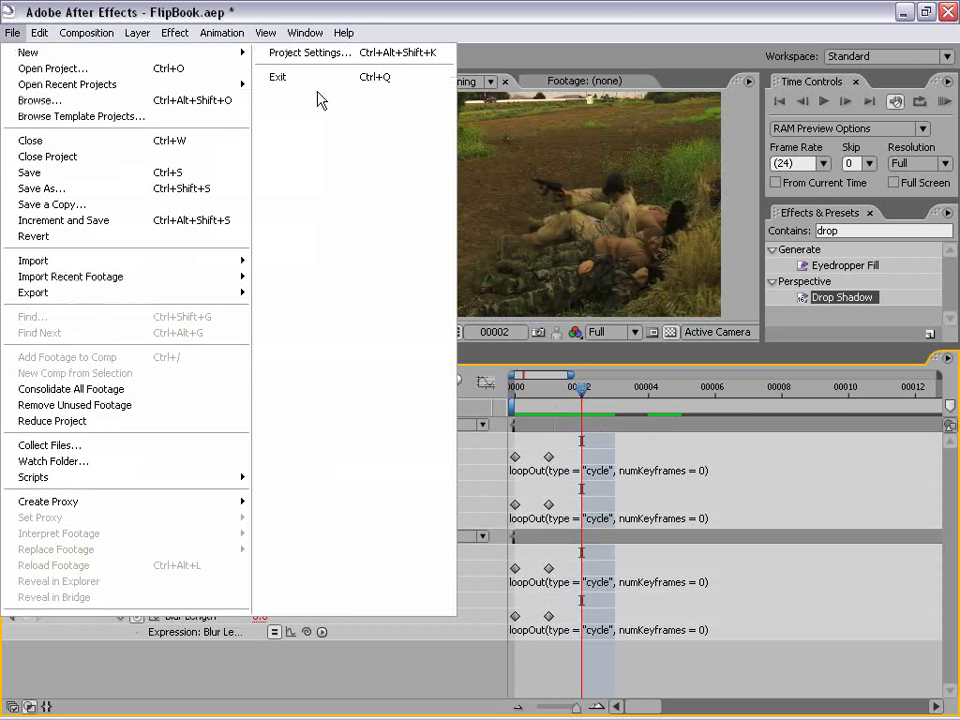
pyautogui.click(316, 55)
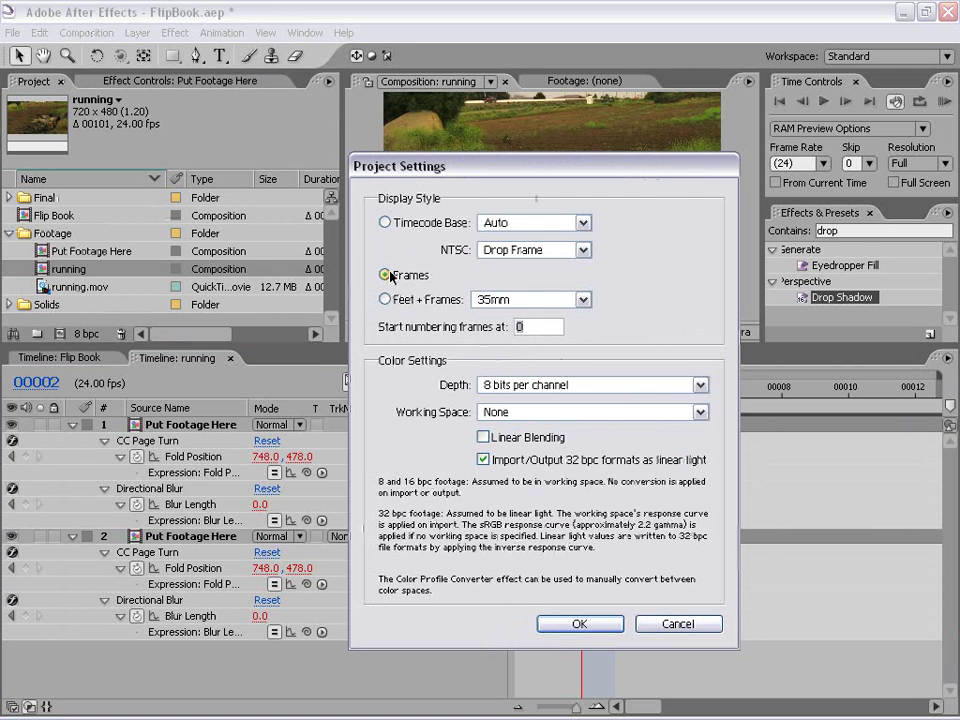
pyautogui.click(579, 625)
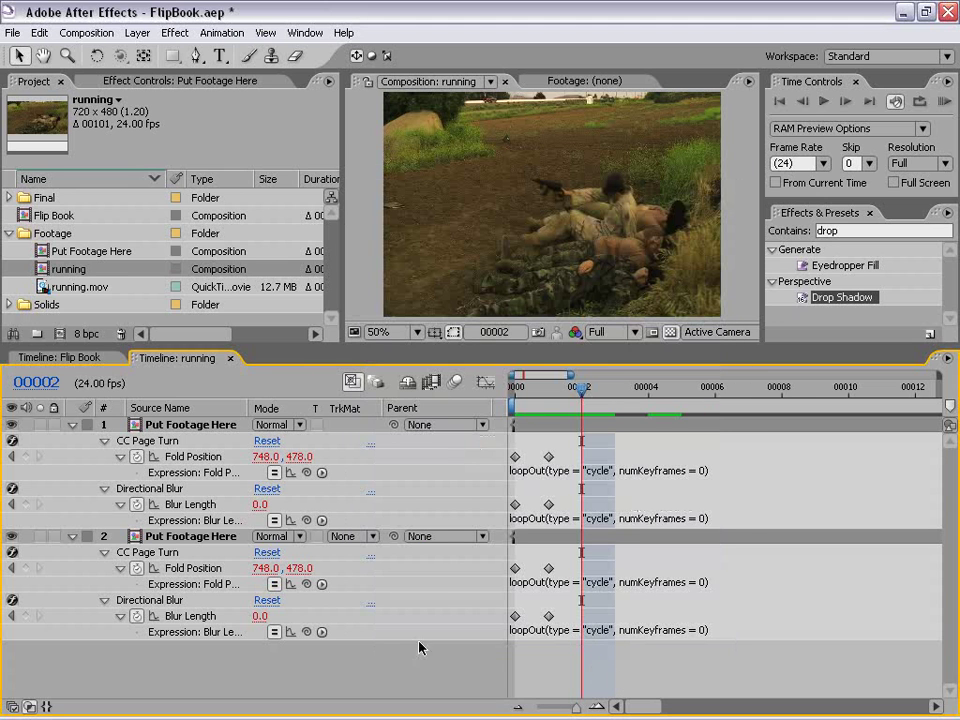
# - Collapse both Put Footage Here layers and reduce the timeline's height
pyautogui.click(72, 424)
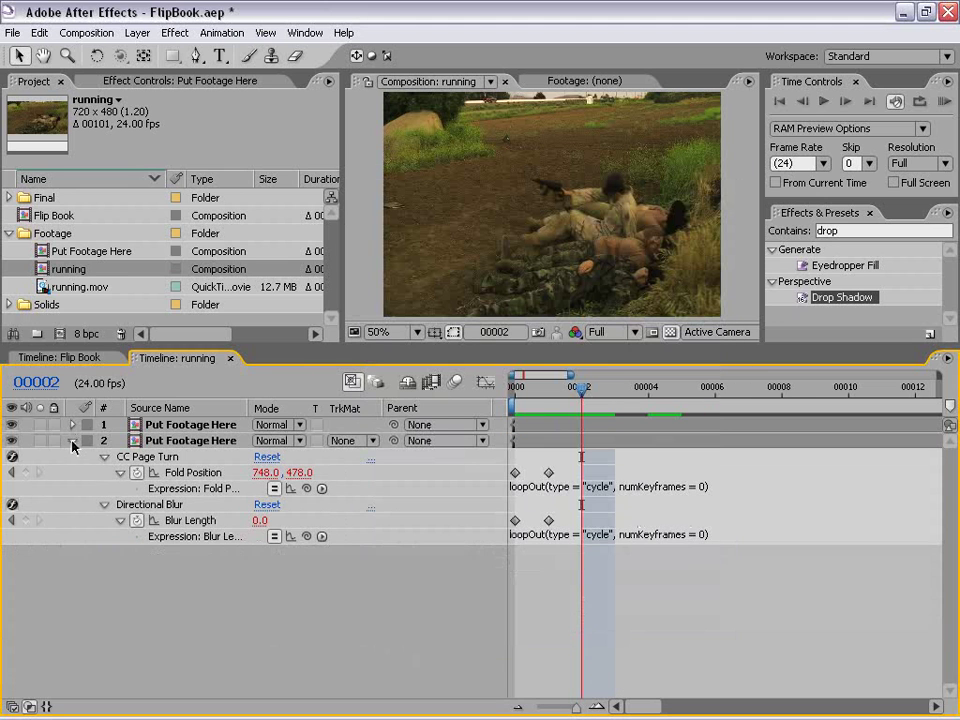
pyautogui.click(72, 440)
pyautogui.moveTo(145, 345); pyautogui.dragTo(140, 430)
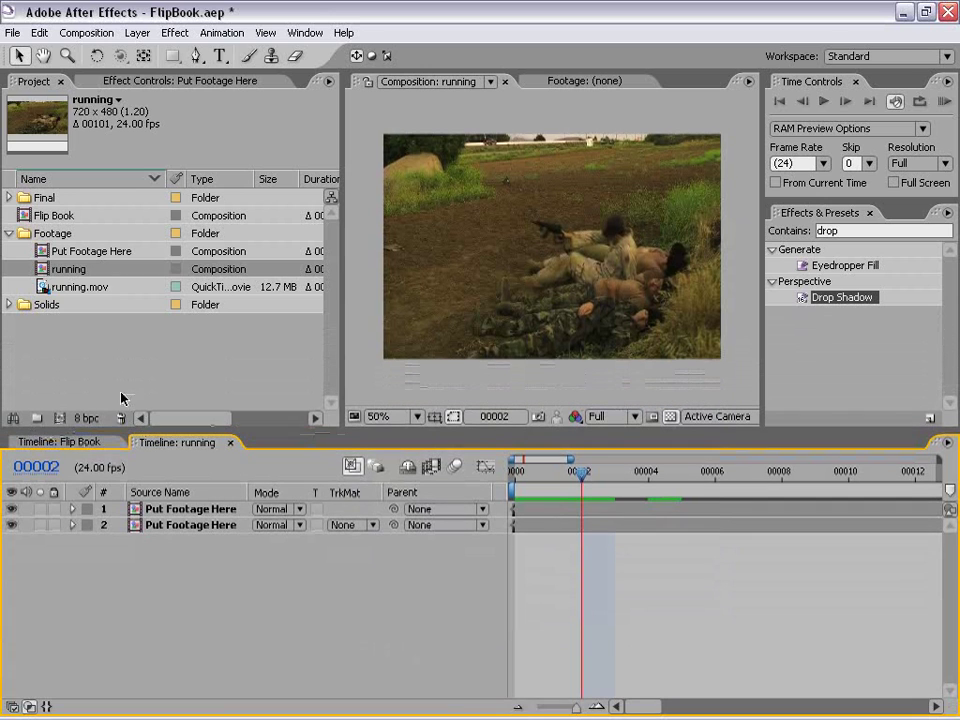
pyautogui.click(82, 364)
pyautogui.click(188, 448)
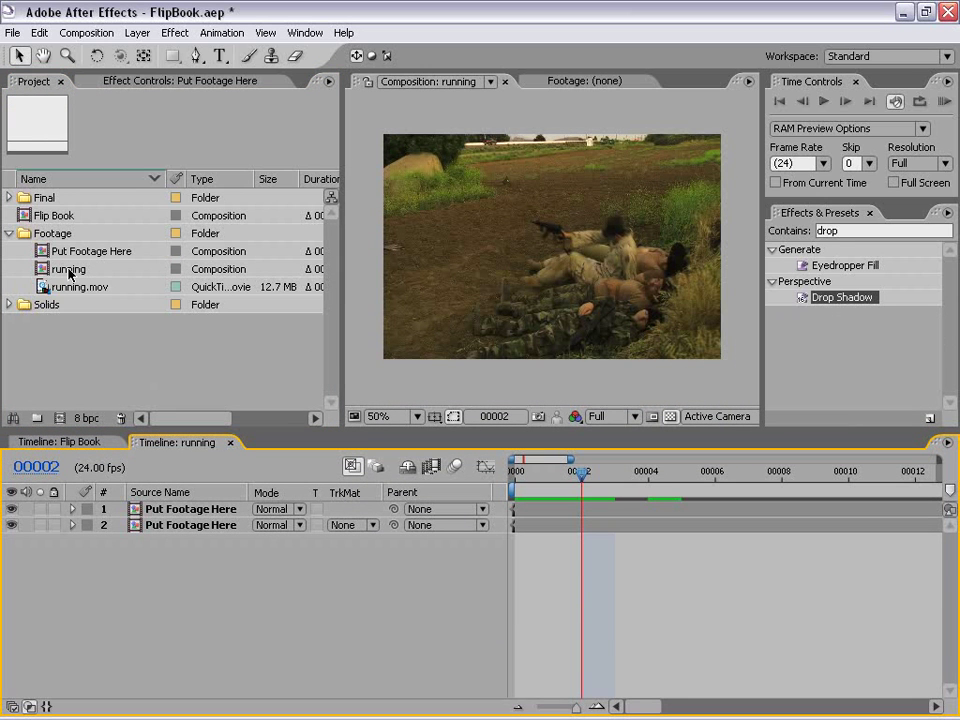
# - Rename the running composition as First
pyautogui.click(69, 275)
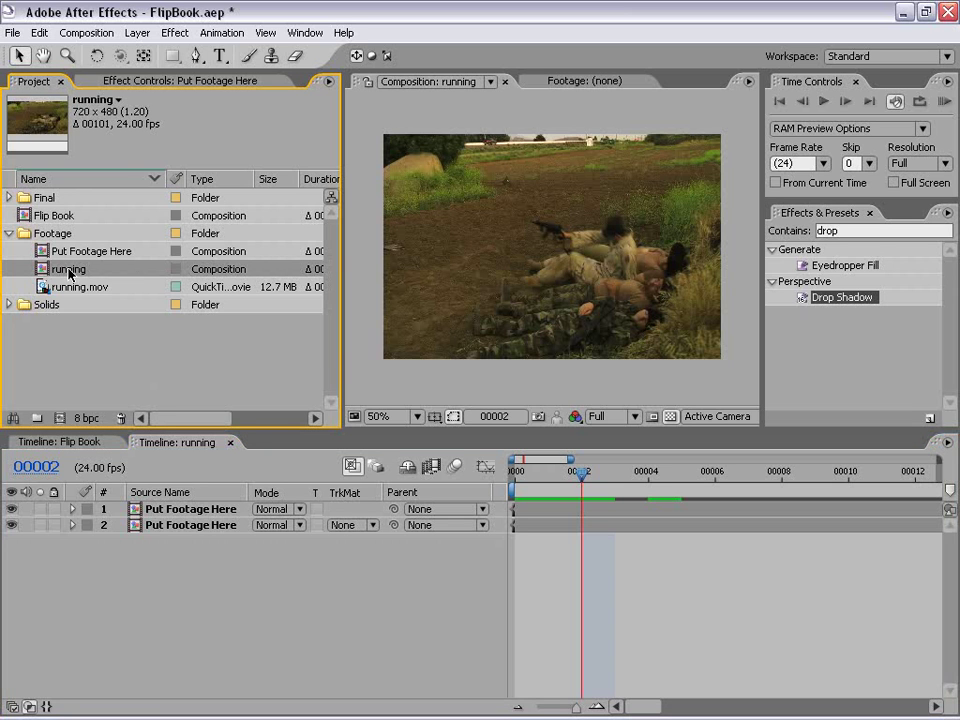
pyautogui.click(69, 272)
pyautogui.write('Fir')
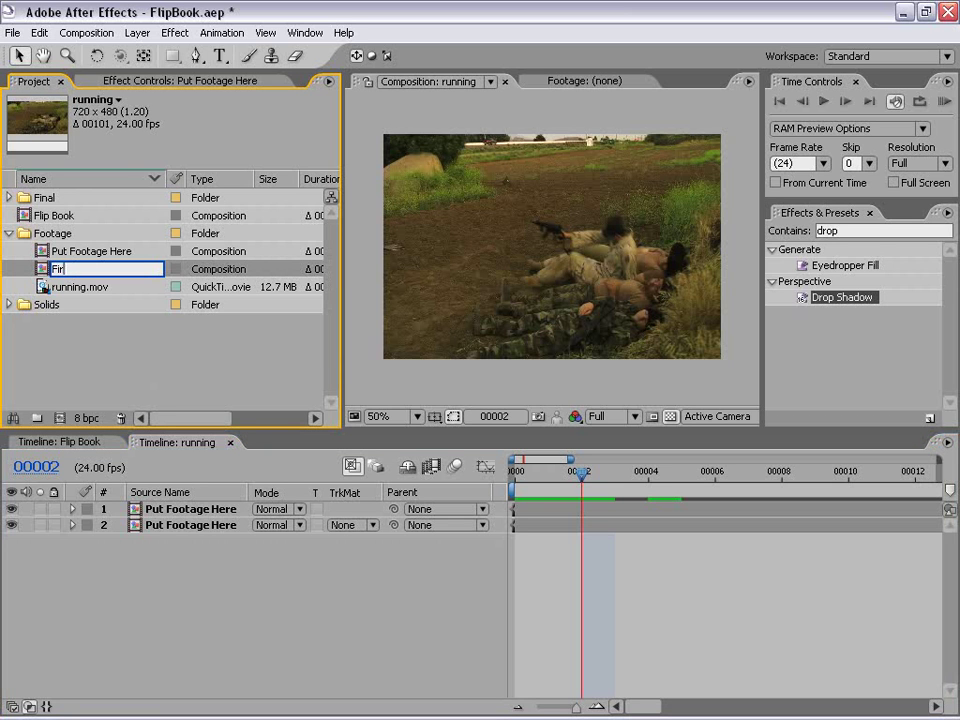
pyautogui.write('st')
pyautogui.press('Return')
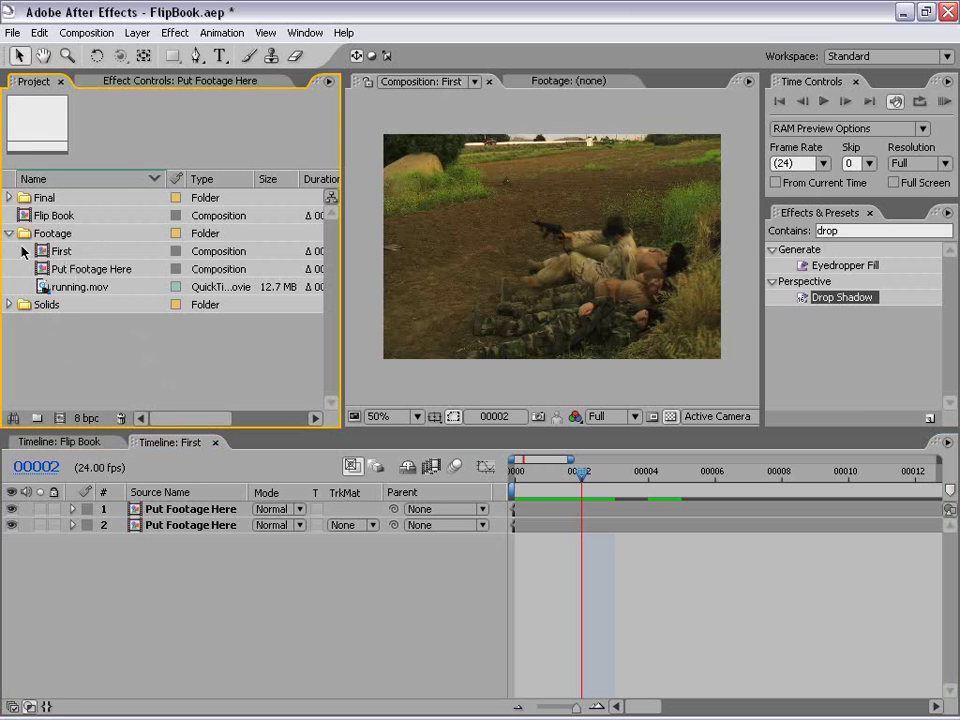
# - Create a new composition from the First composition
pyautogui.click(52, 250)
pyautogui.moveTo(44, 251); pyautogui.dragTo(62, 424)
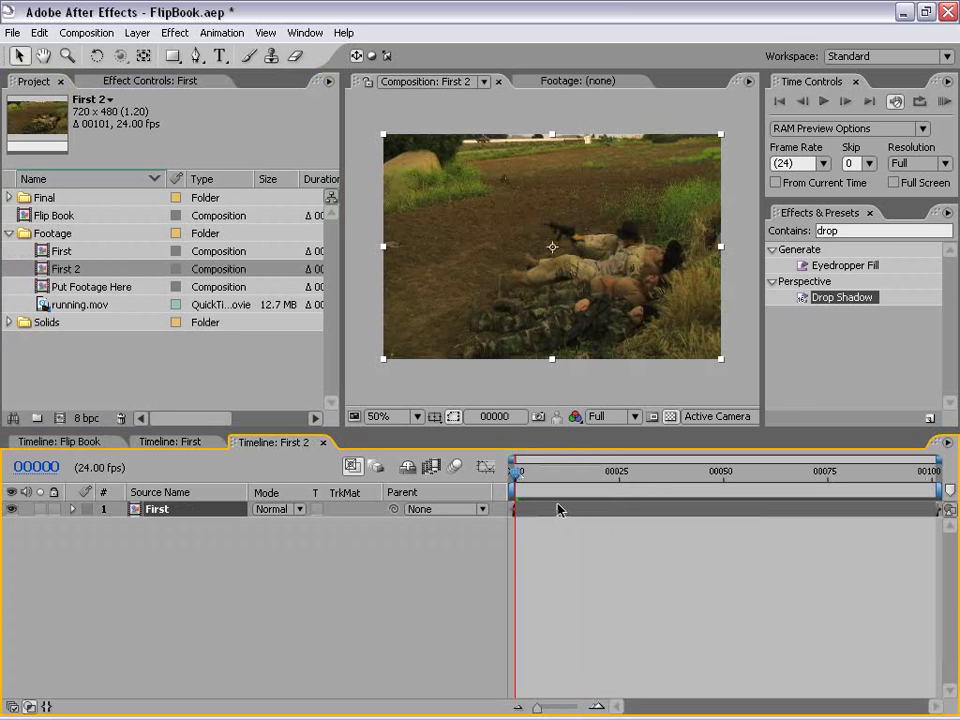
pyautogui.click(578, 564)
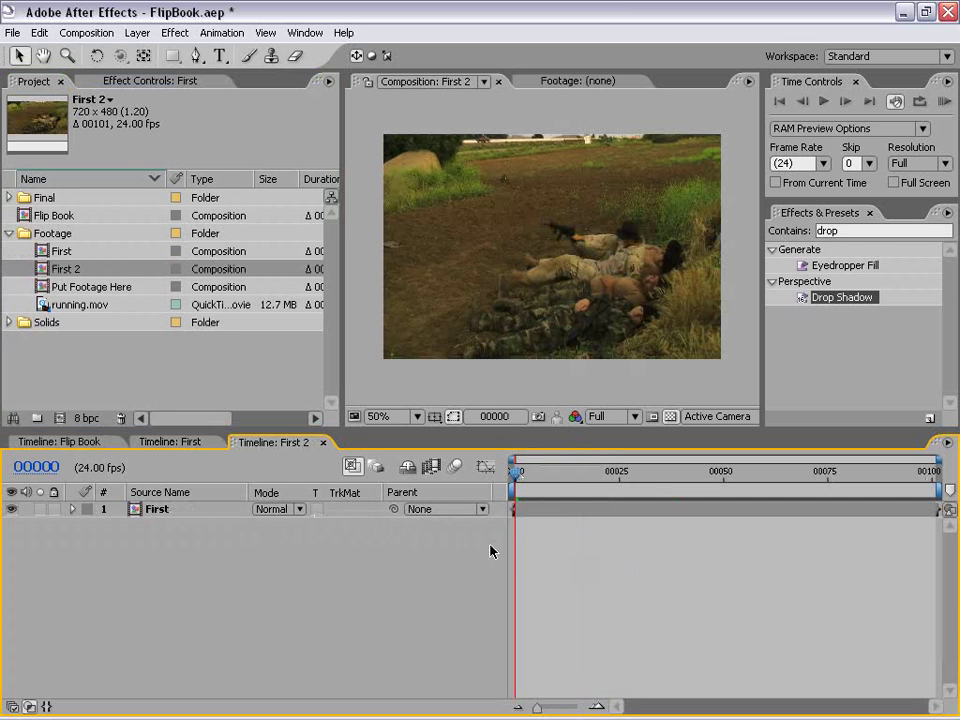
# - Copy the lower Put Footage Here layer from First into First 2 and give the copy a Gold label
pyautogui.click(190, 442)
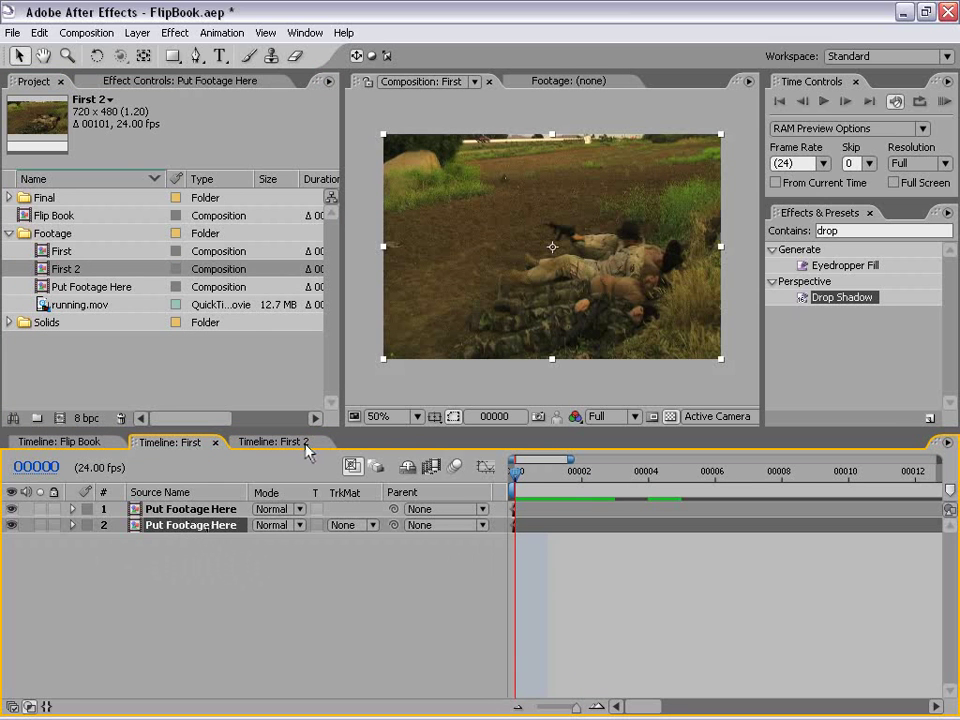
pyautogui.click(39, 32)
pyautogui.click(58, 140)
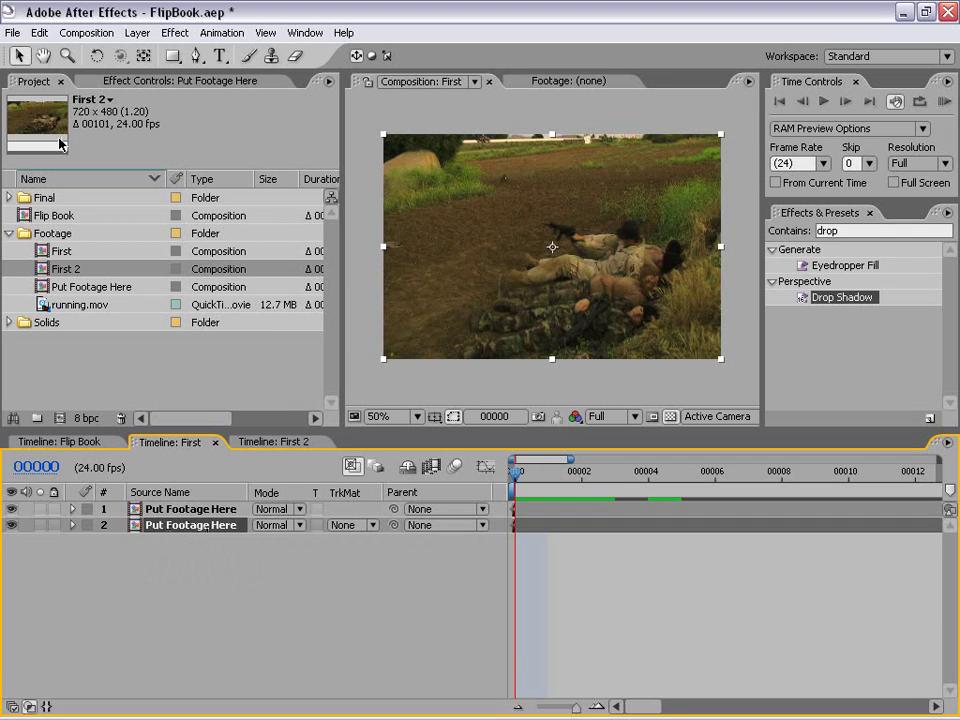
pyautogui.click(279, 443)
pyautogui.click(39, 33)
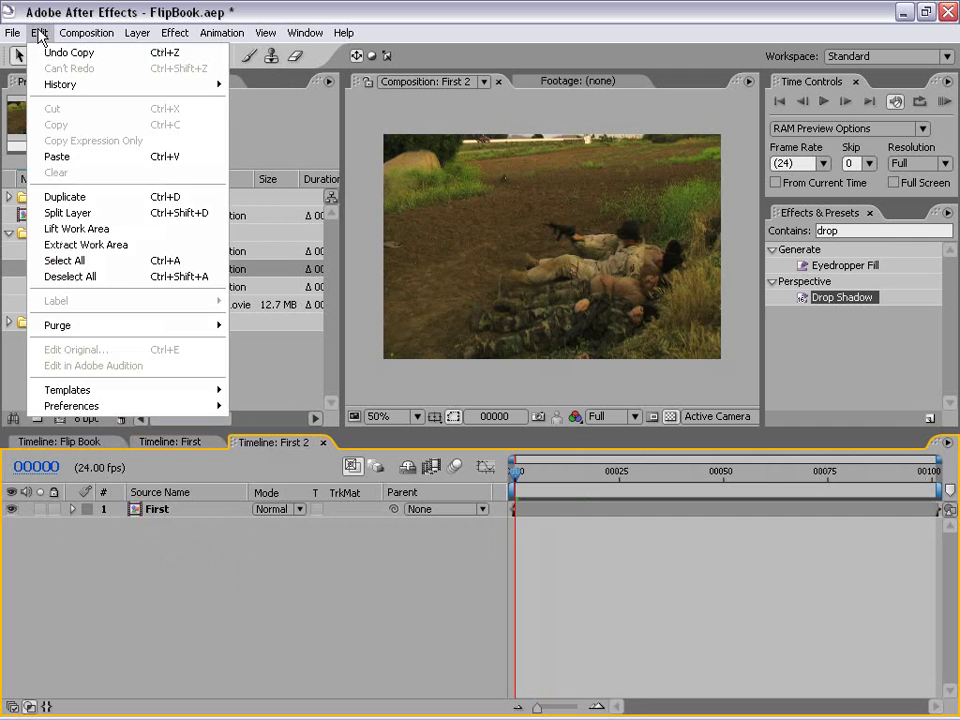
pyautogui.click(57, 157)
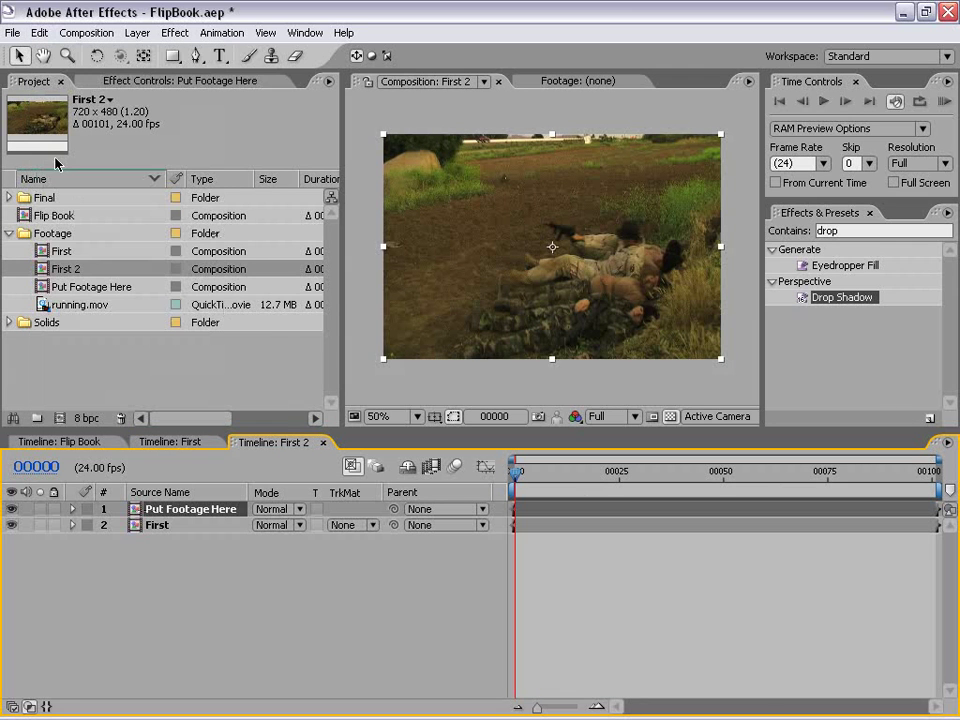
pyautogui.click(87, 510)
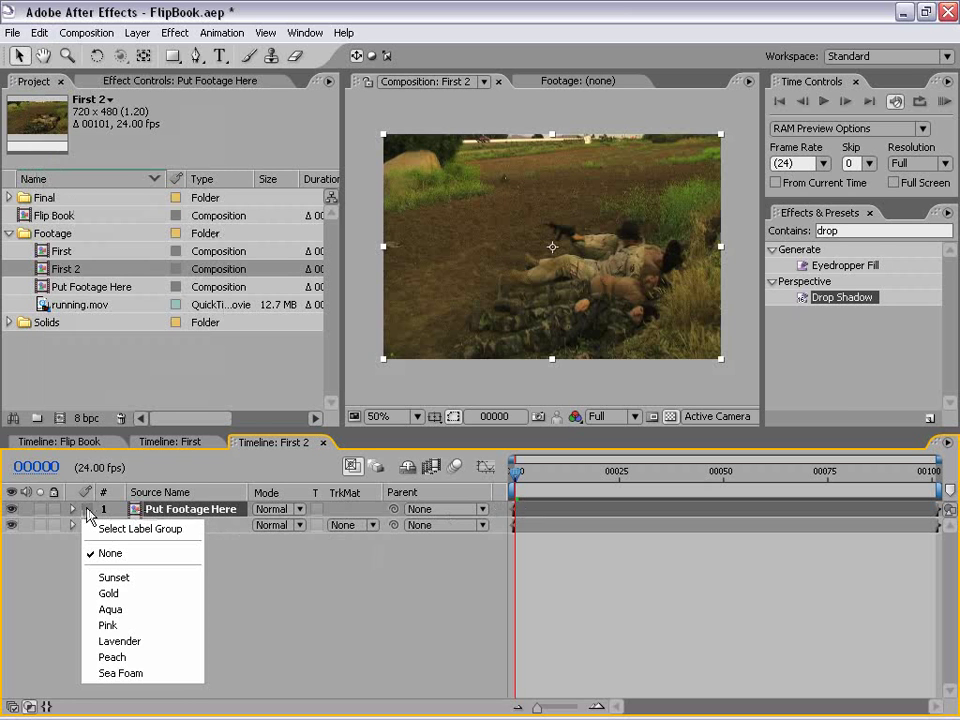
pyautogui.click(126, 594)
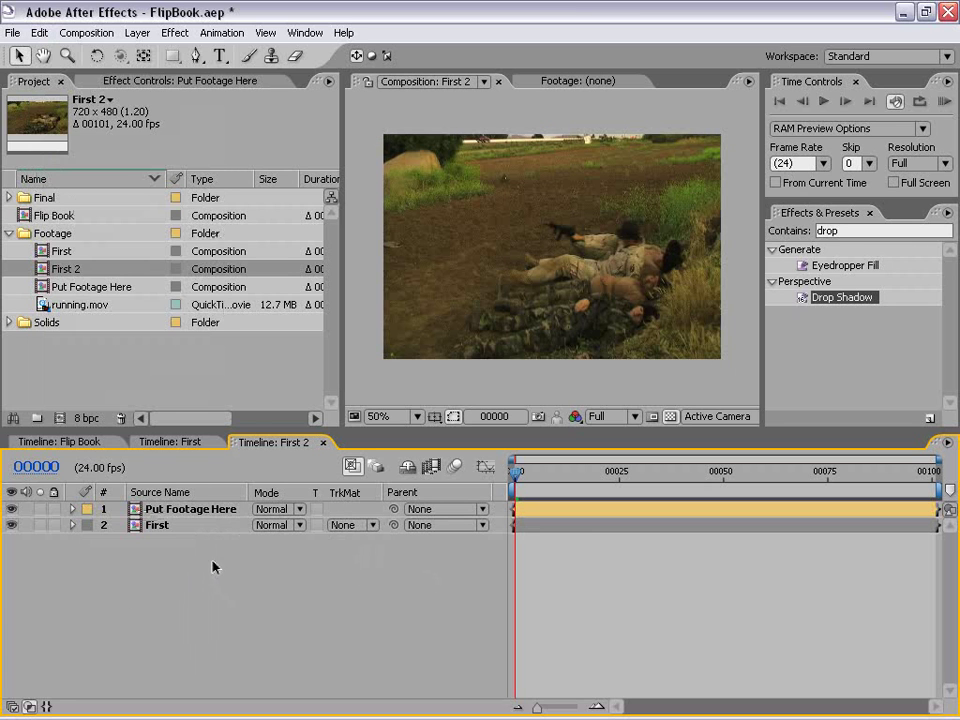
# - Shift the First layer in First 2 so it starts at frame 1
pyautogui.click(163, 526)
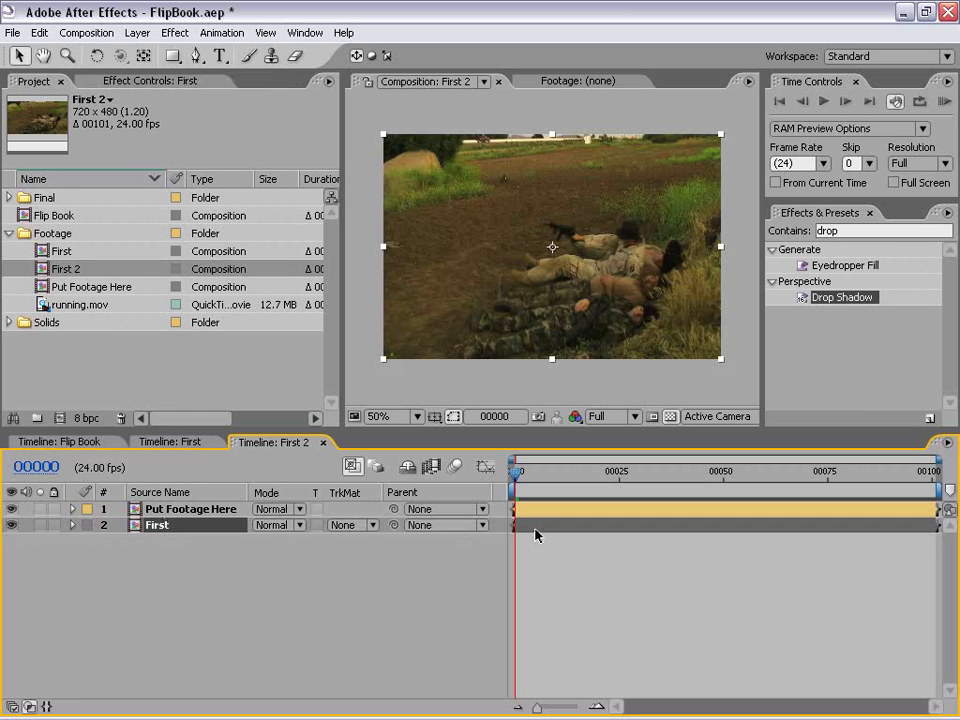
pyautogui.press('=')
pyautogui.press('=')
pyautogui.press('=')
pyautogui.press('=')
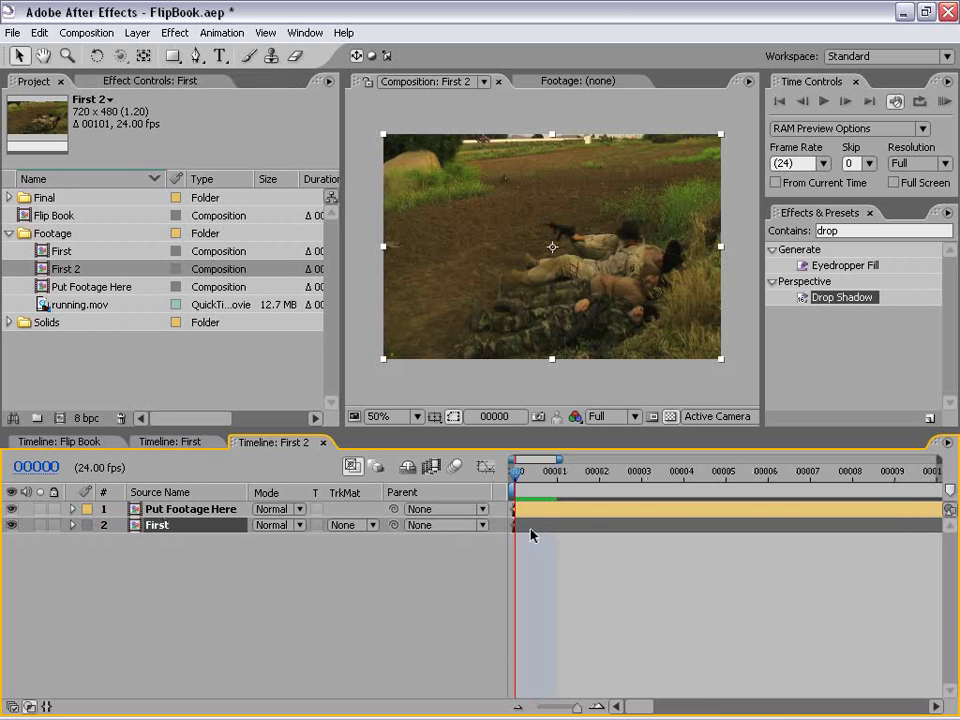
pyautogui.moveTo(535, 532); pyautogui.dragTo(557, 527)
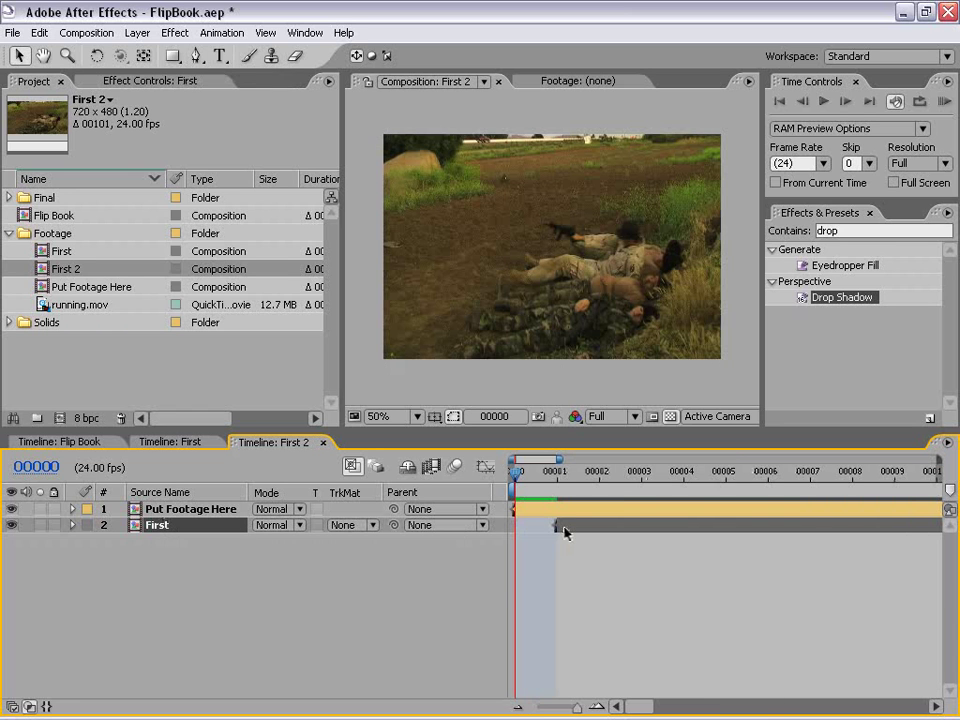
# - Compare with the First composition and move the Put Footage Here layer below the First layer in First 2
pyautogui.click(175, 517)
pyautogui.click(150, 442)
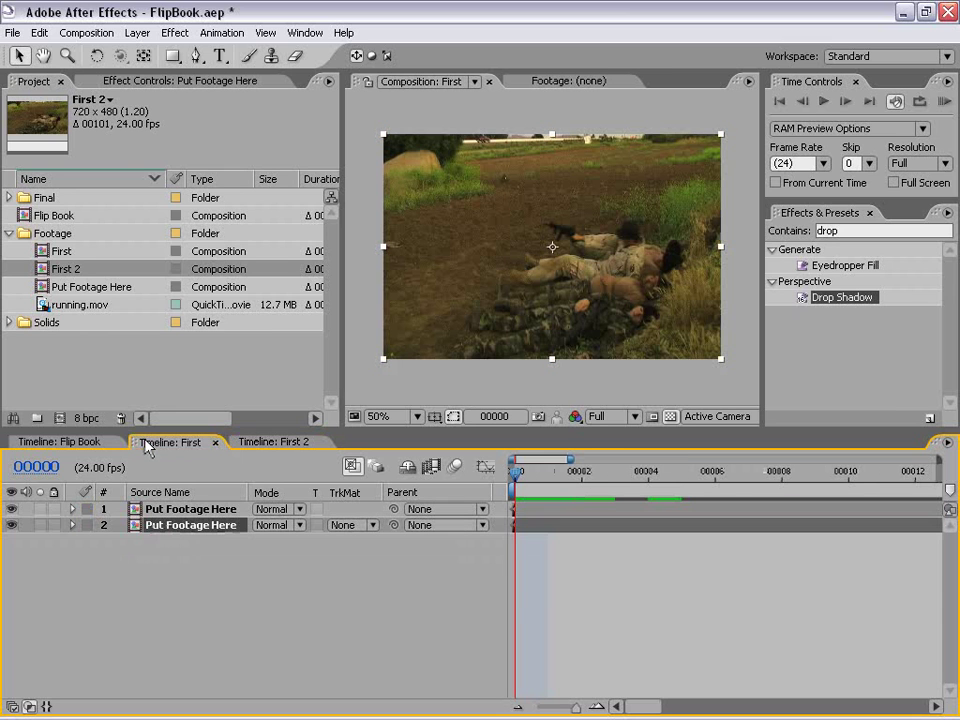
pyautogui.hotkey('shift', '.')
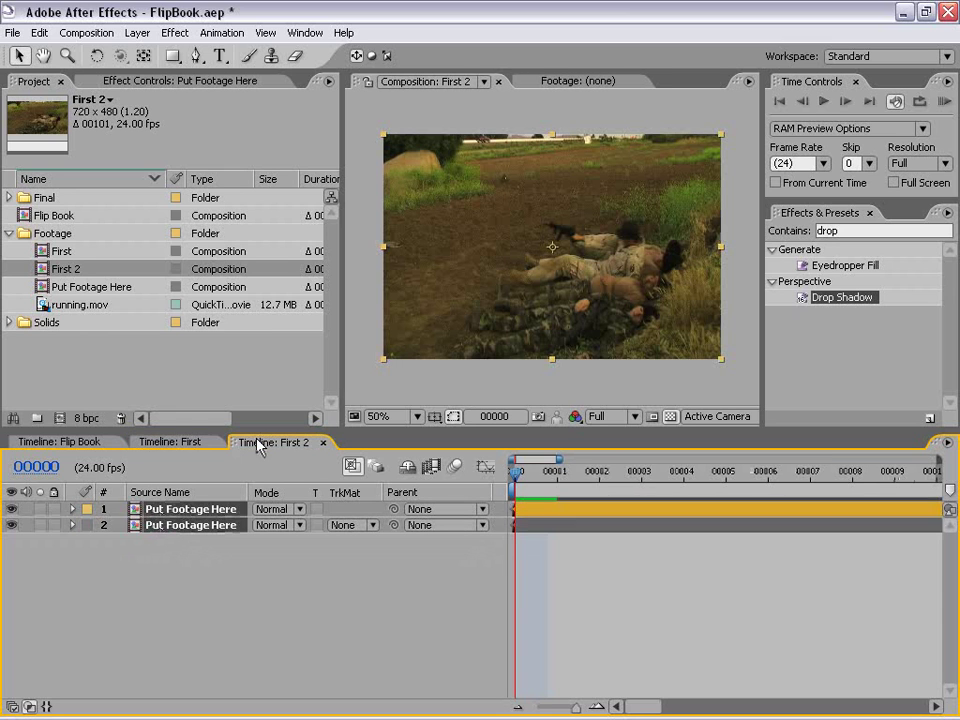
pyautogui.moveTo(157, 516)
pyautogui.mouseDown()
pyautogui.moveTo(167, 544)
pyautogui.moveTo(157, 532)
pyautogui.mouseUp()
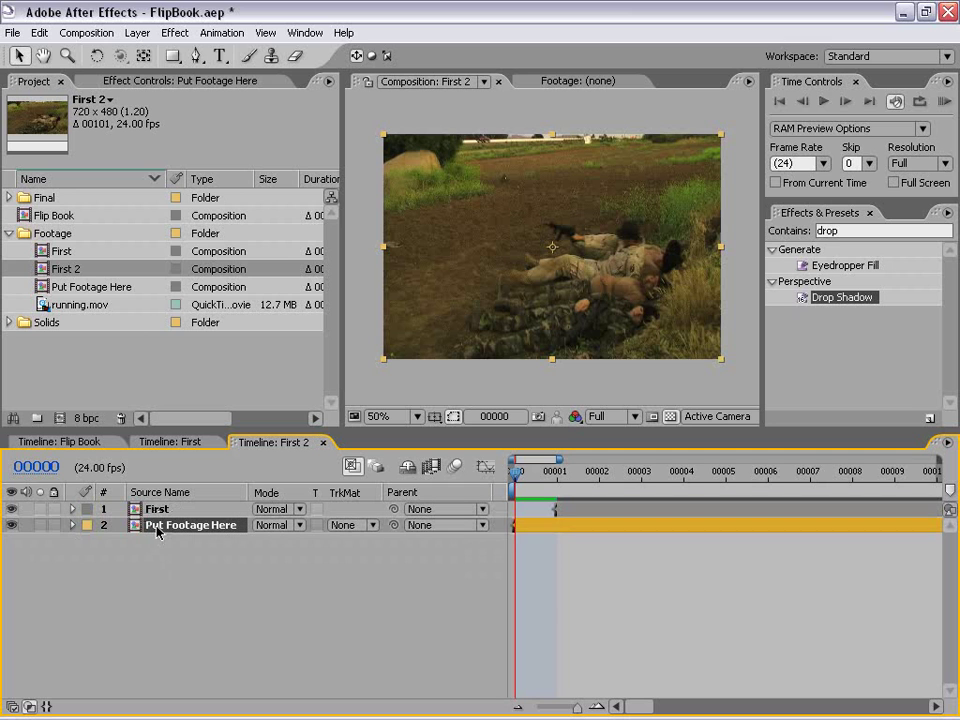
# - Disable CC Page Turn, Directional Blur and Drop Shadow on First 2's Put Footage Here layer and go to frame 1
pyautogui.click(115, 80)
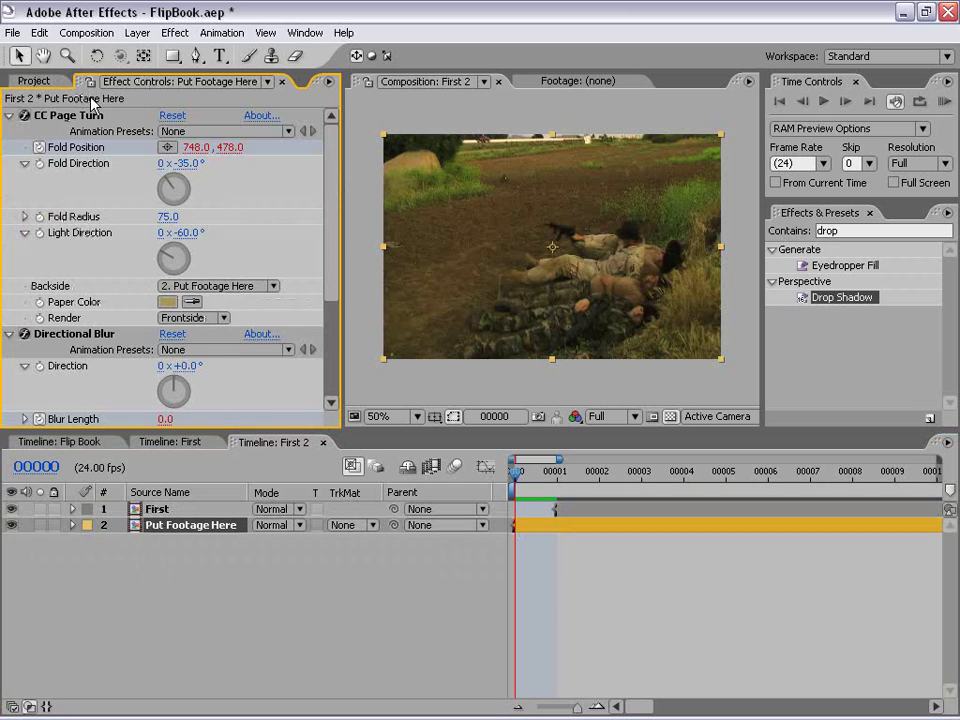
pyautogui.click(9, 115)
pyautogui.click(9, 131)
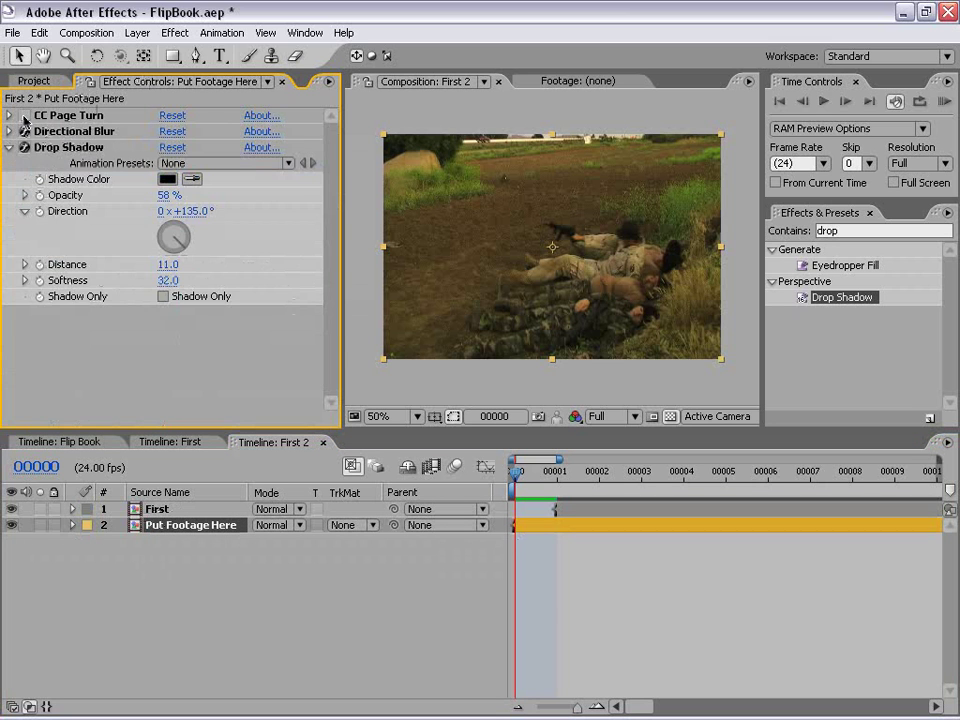
pyautogui.click(9, 147)
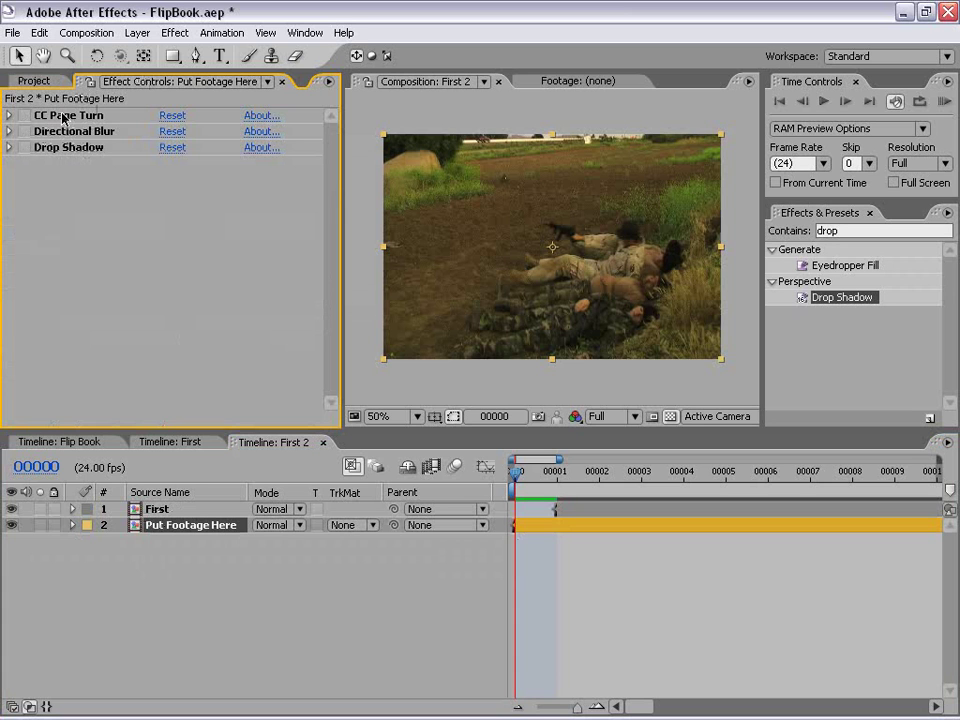
pyautogui.click(568, 576)
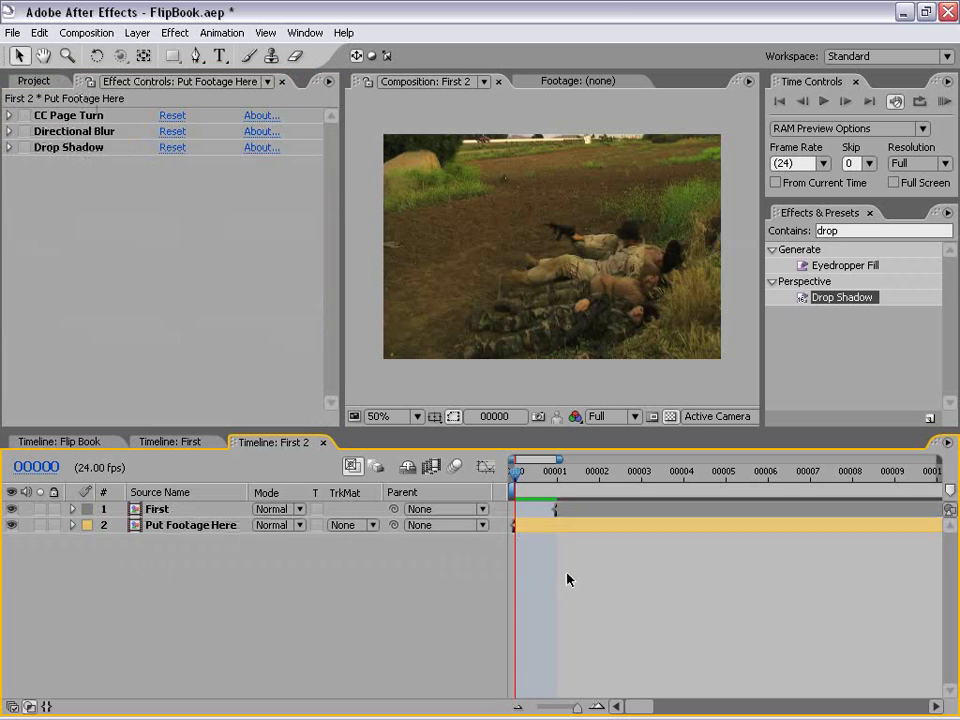
pyautogui.click(556, 474)
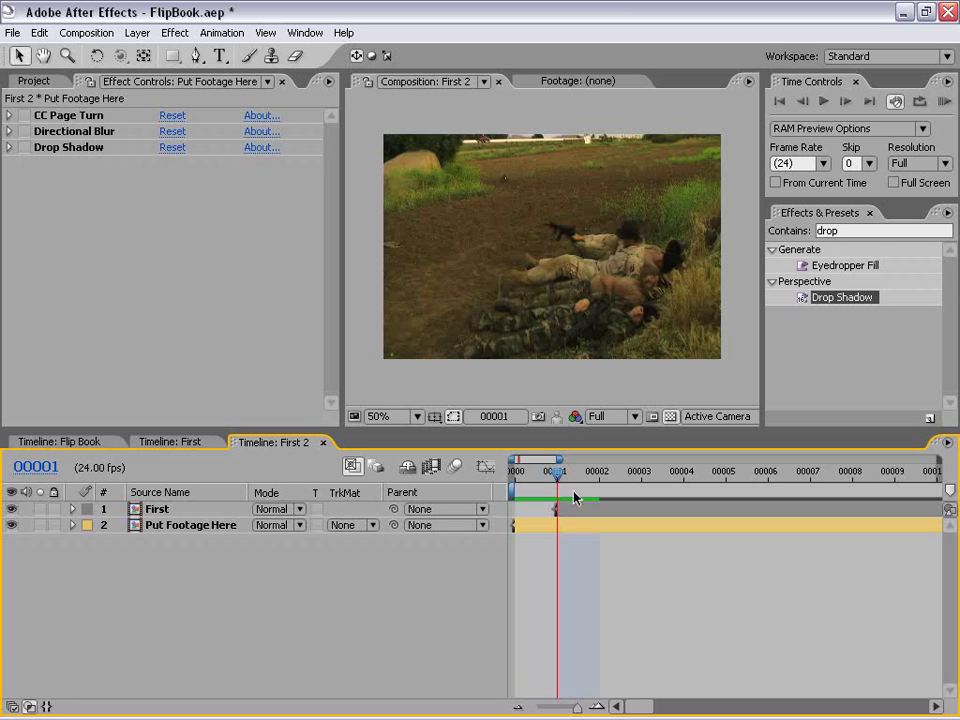
# - Compare First 2 with and without the First layer visible at frames 1 and 5
pyautogui.click(575, 509)
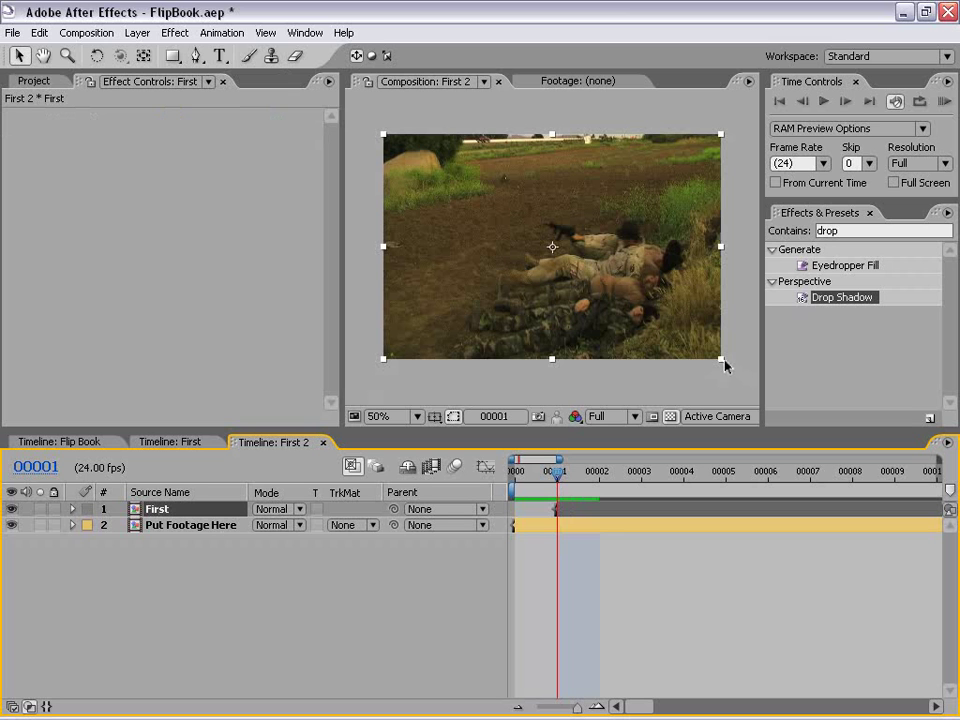
pyautogui.click(11, 509)
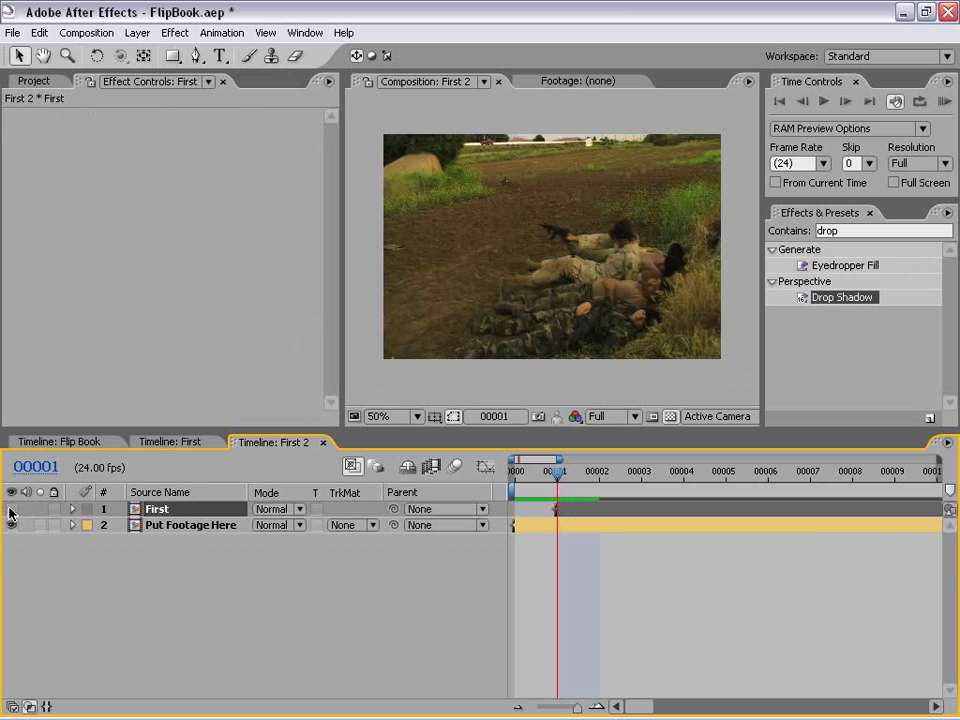
pyautogui.click(11, 509)
pyautogui.click(11, 509)
pyautogui.click(11, 509)
pyautogui.moveTo(609, 476); pyautogui.dragTo(726, 476)
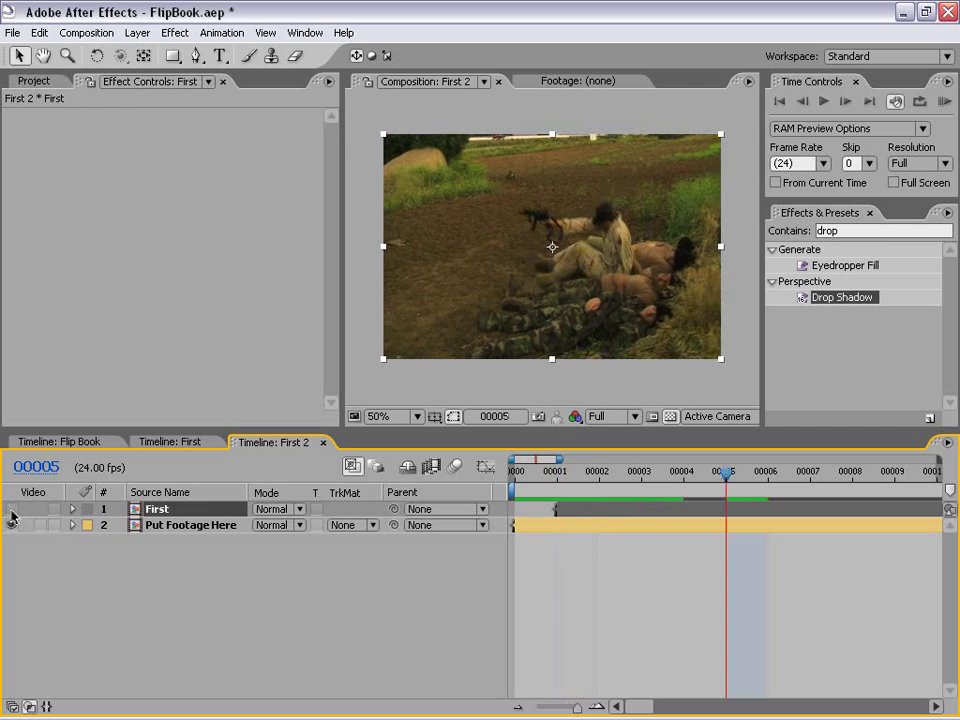
pyautogui.click(11, 509)
pyautogui.click(11, 509)
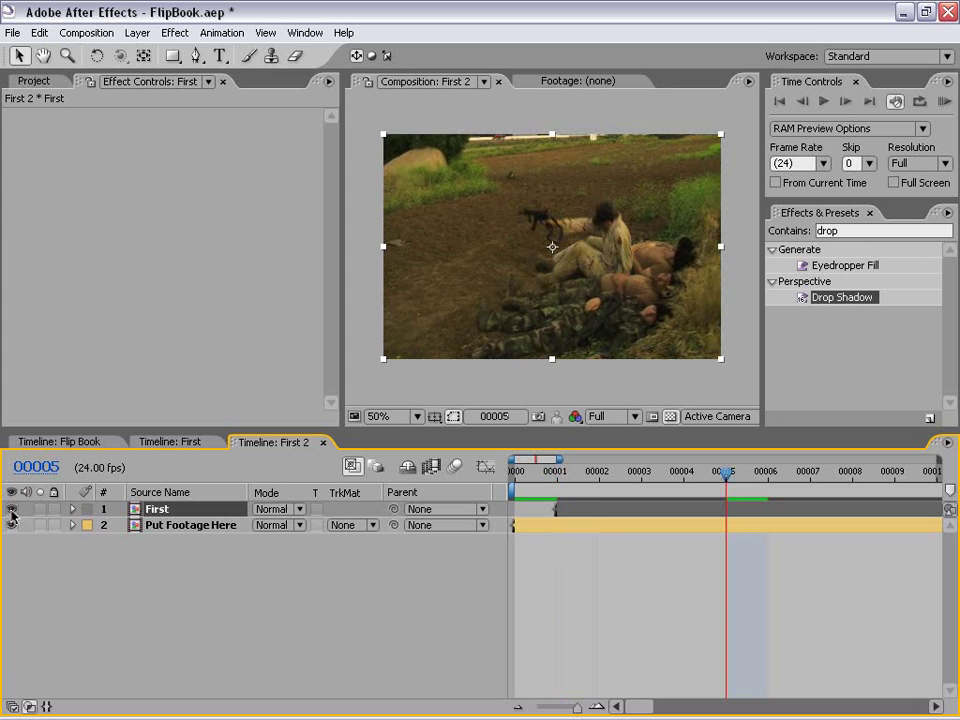
pyautogui.click(575, 478)
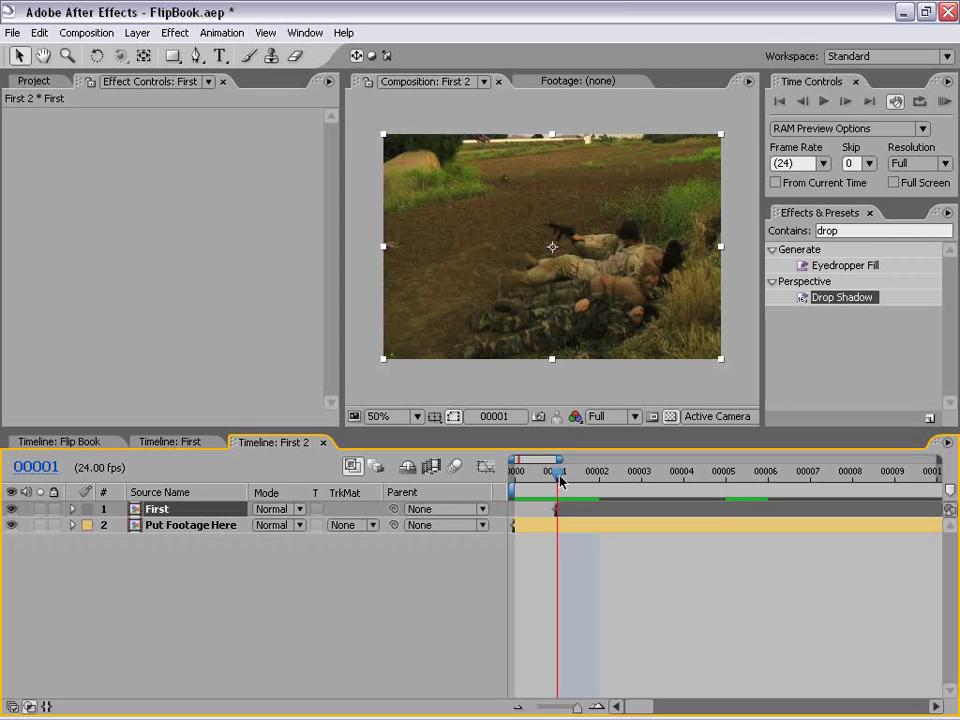
pyautogui.click(648, 573)
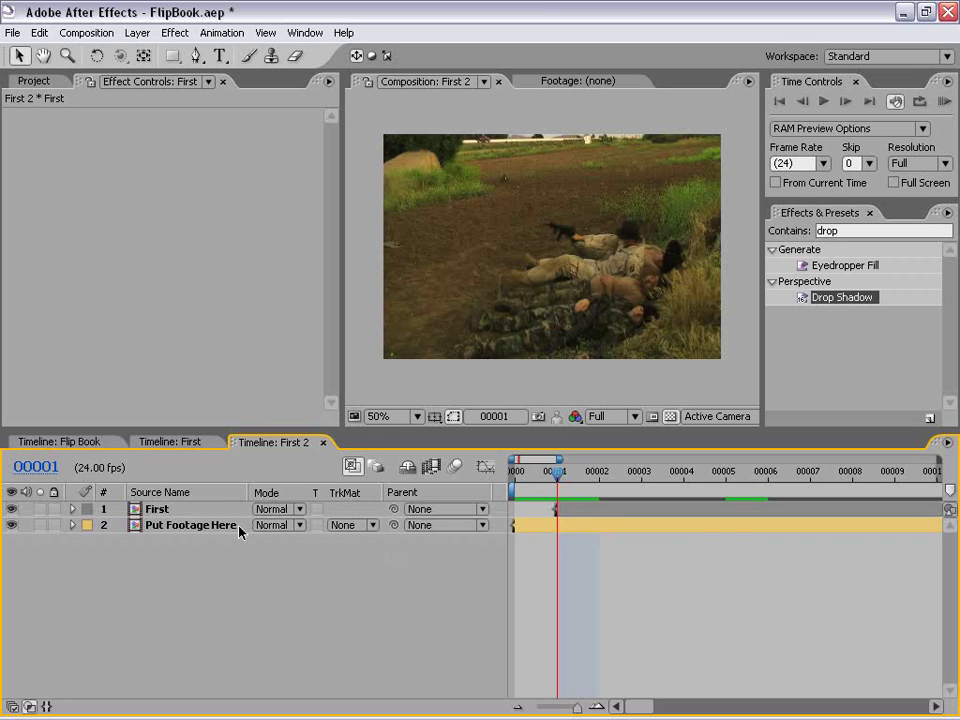
# - Apply the Posterize Time effect to the Put Footage Here layer in First 2
pyautogui.click(198, 527)
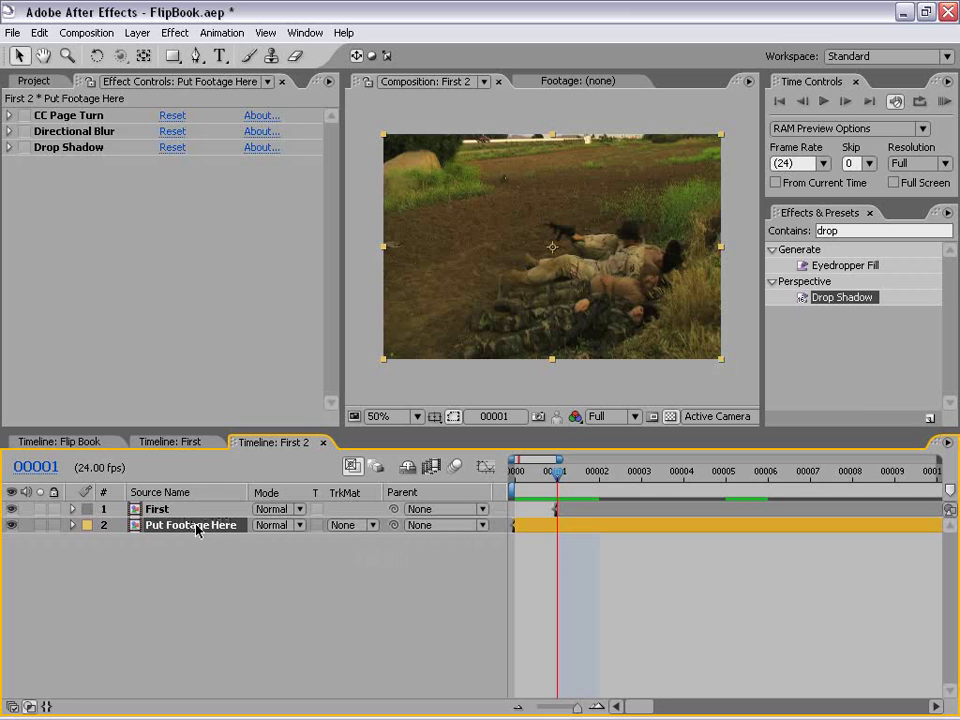
pyautogui.click(782, 242)
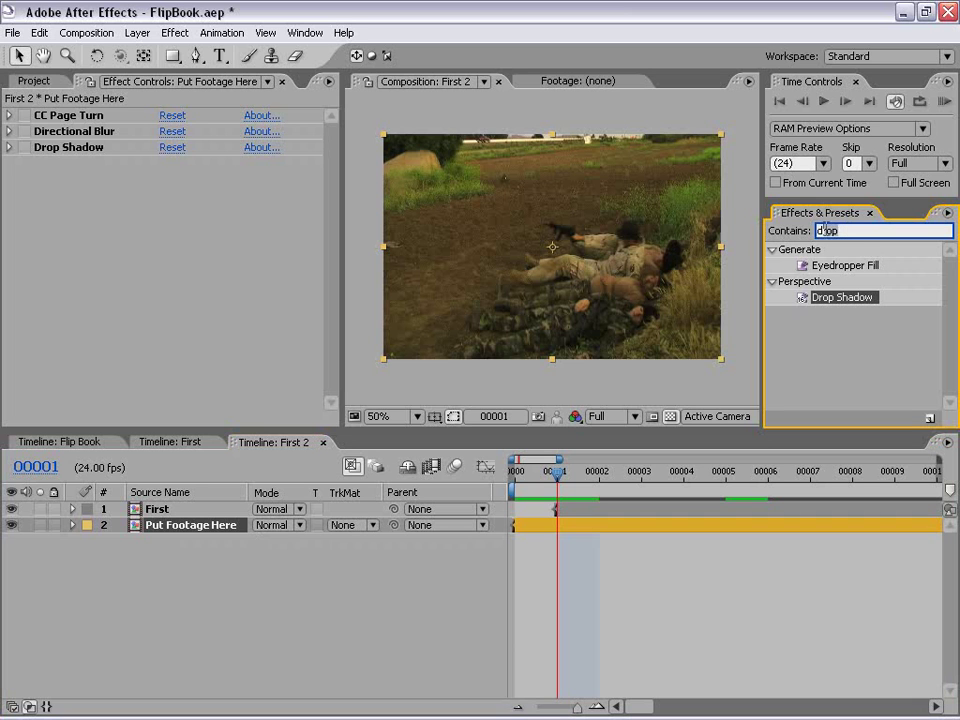
pyautogui.write('poste')
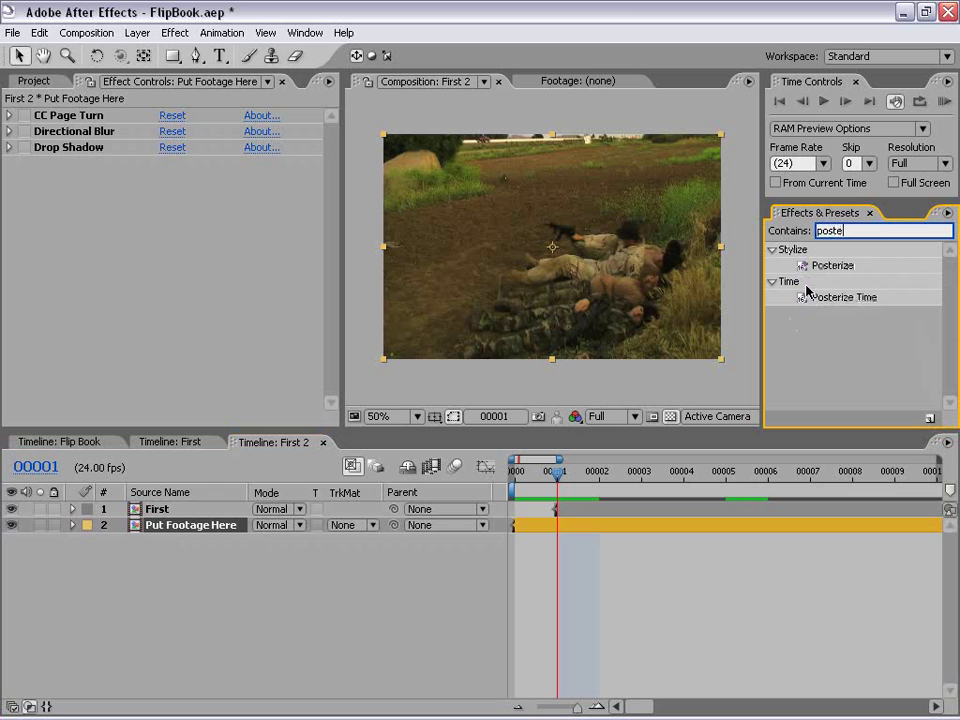
pyautogui.moveTo(812, 296); pyautogui.dragTo(566, 526)
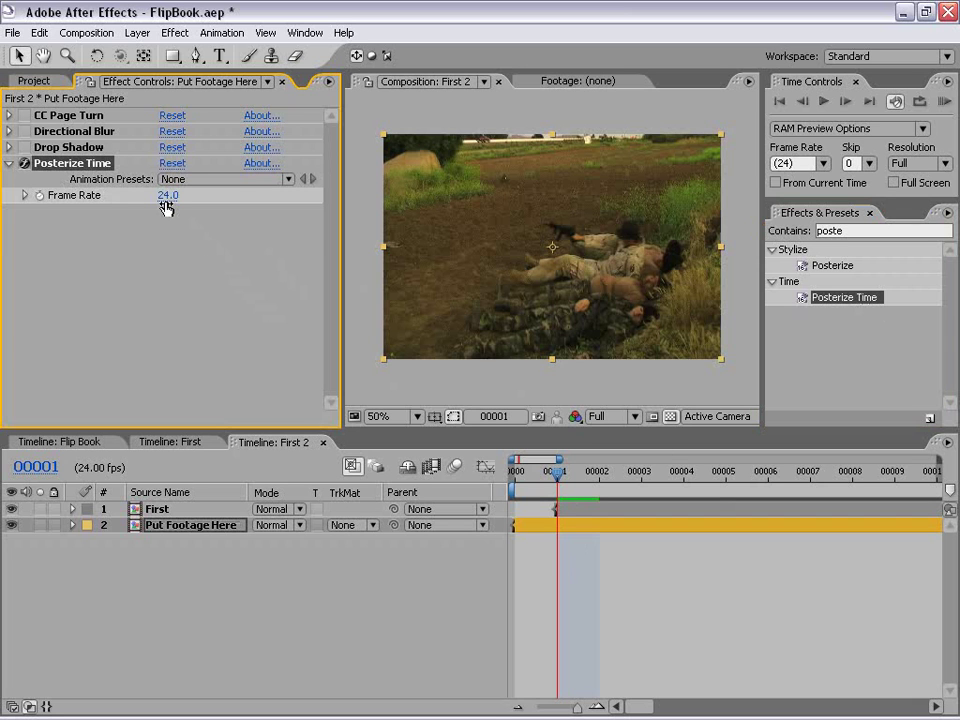
pyautogui.click(675, 622)
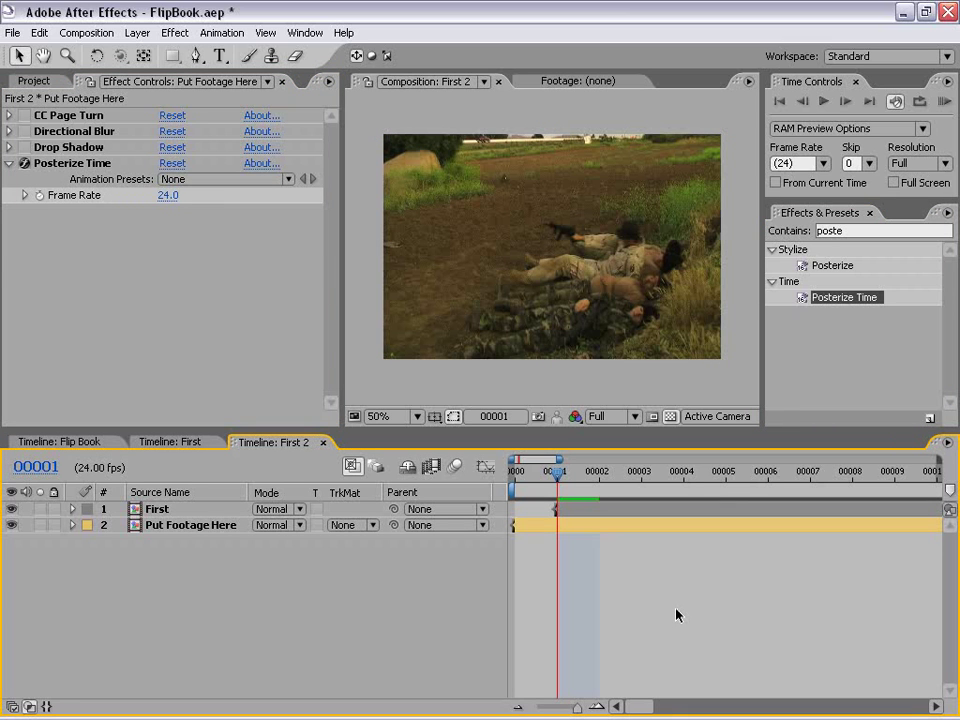
pyautogui.click(60, 167)
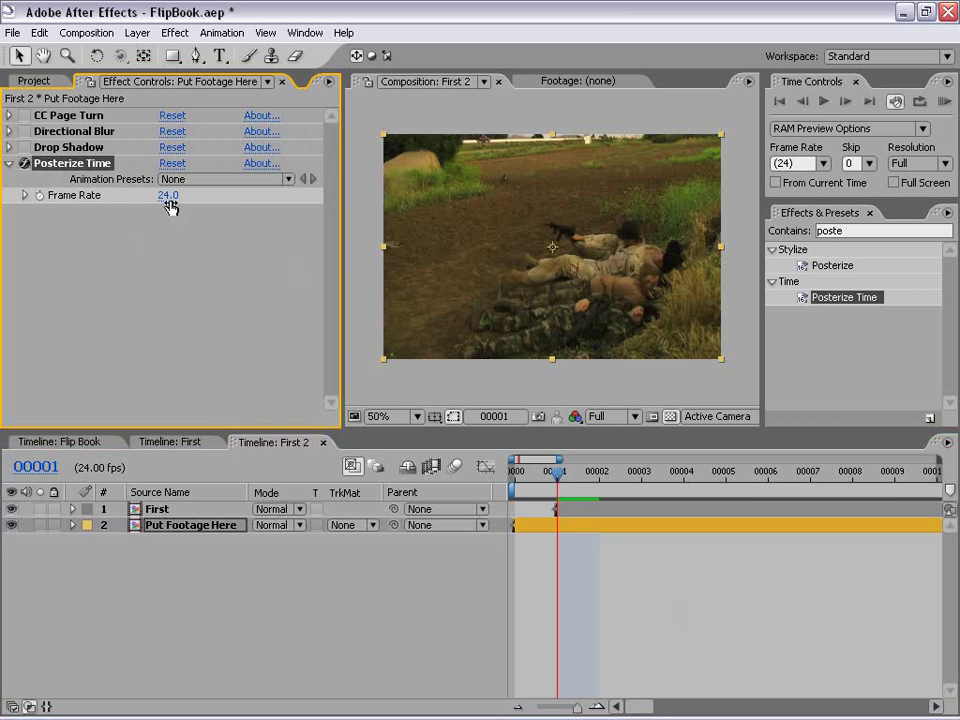
pyautogui.click(592, 598)
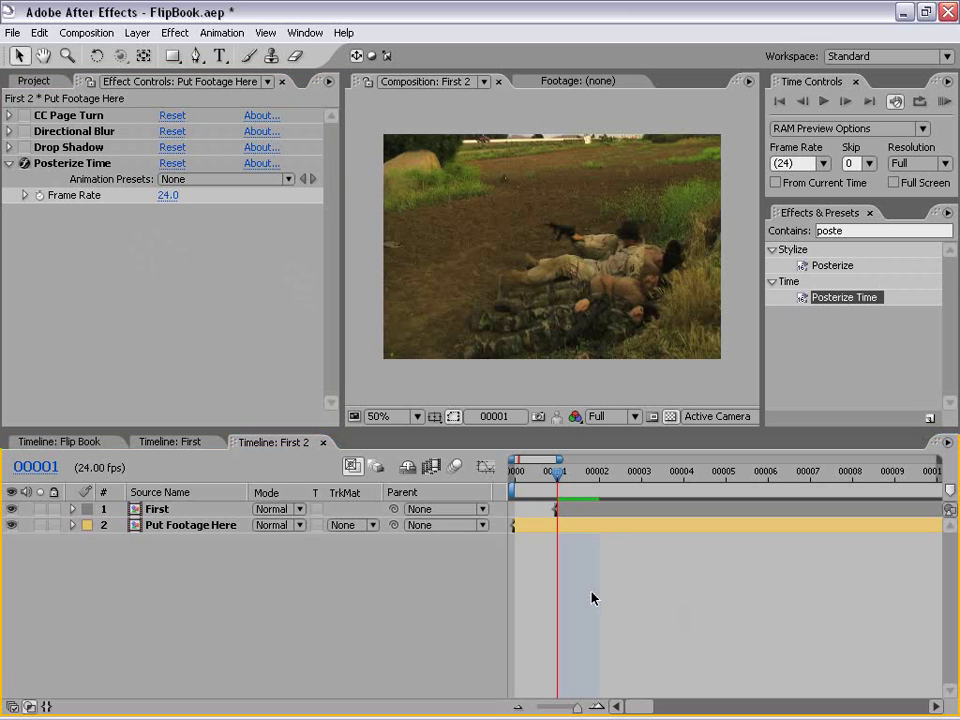
# - Rename the First 2 composition in the Footage folder as Second
pyautogui.click(37, 80)
pyautogui.click(122, 368)
pyautogui.click(62, 271)
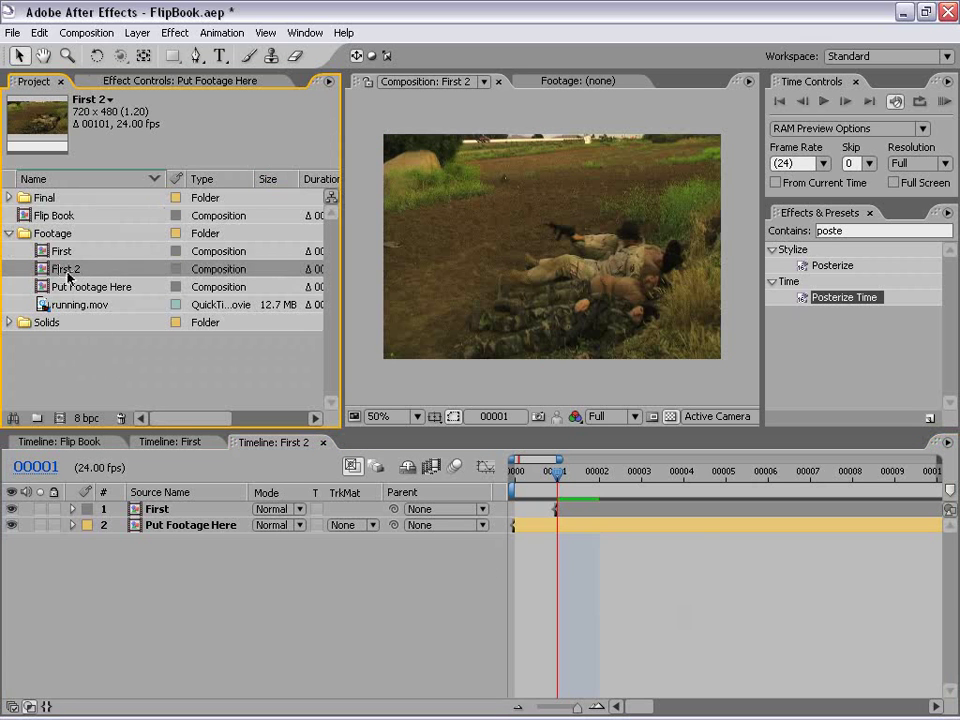
pyautogui.press('Return')
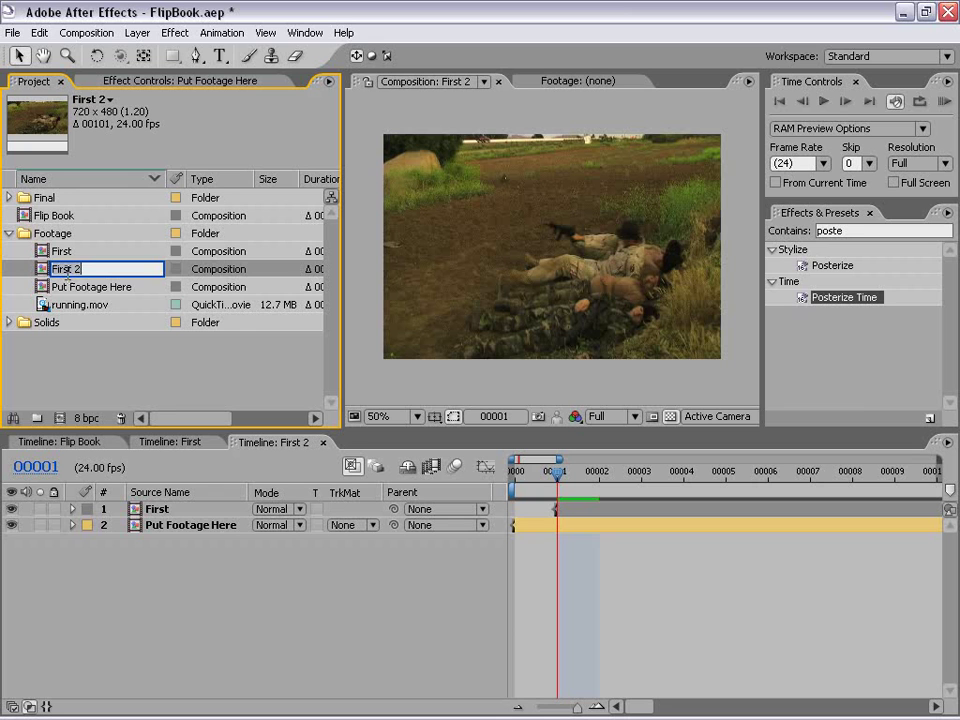
pyautogui.write('Second')
pyautogui.press('Return')
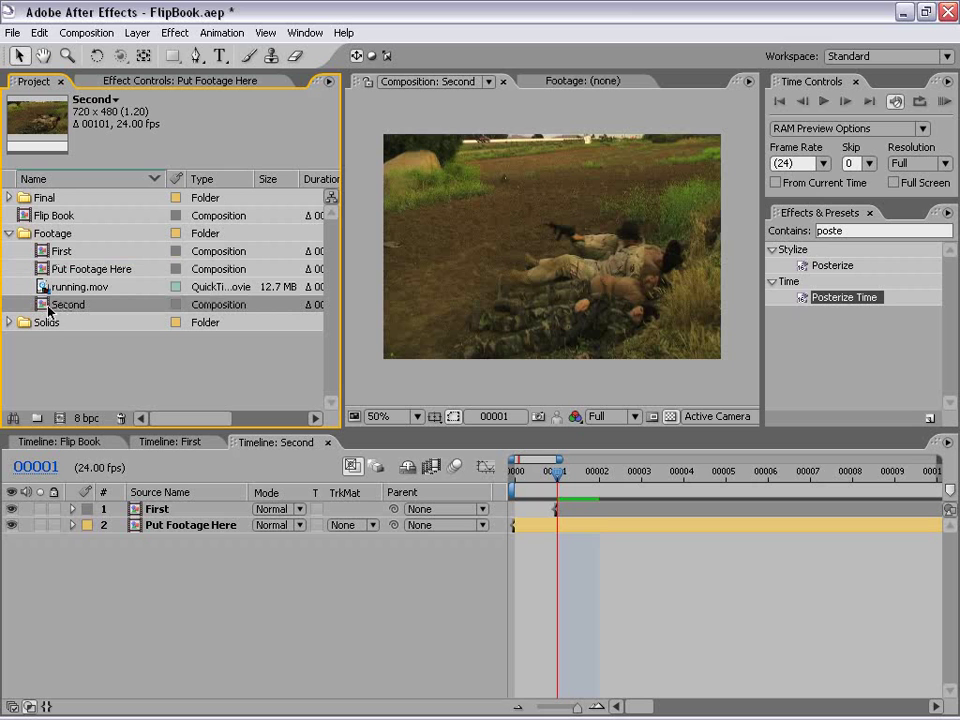
pyautogui.click(636, 616)
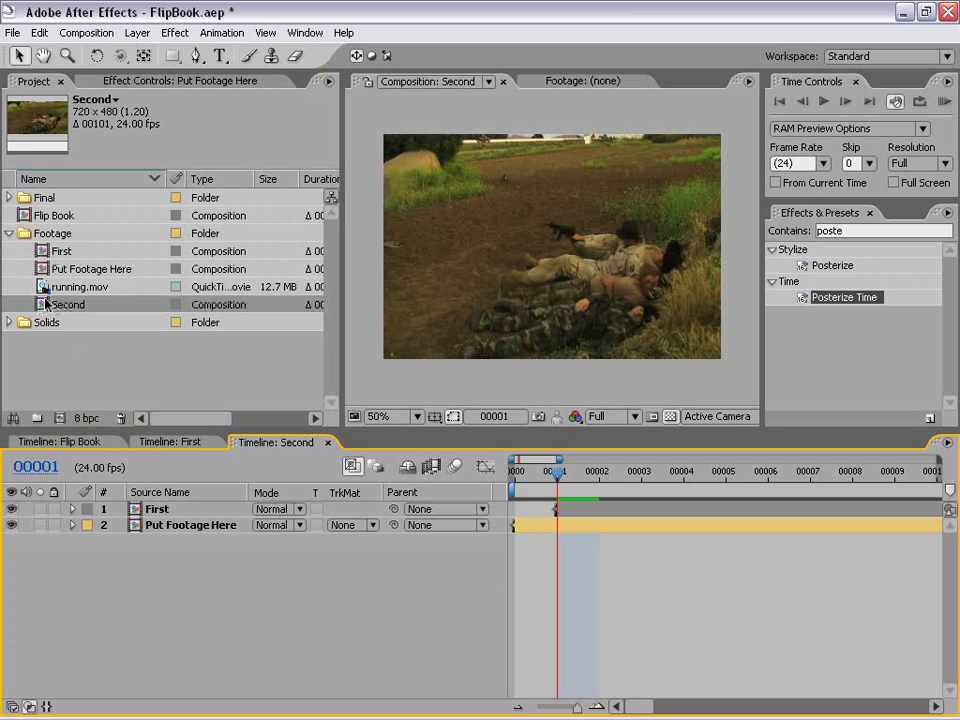
# - Nest the Second composition in a new composition and enable time remapping on its layer
pyautogui.moveTo(80, 509); pyautogui.dragTo(62, 422)
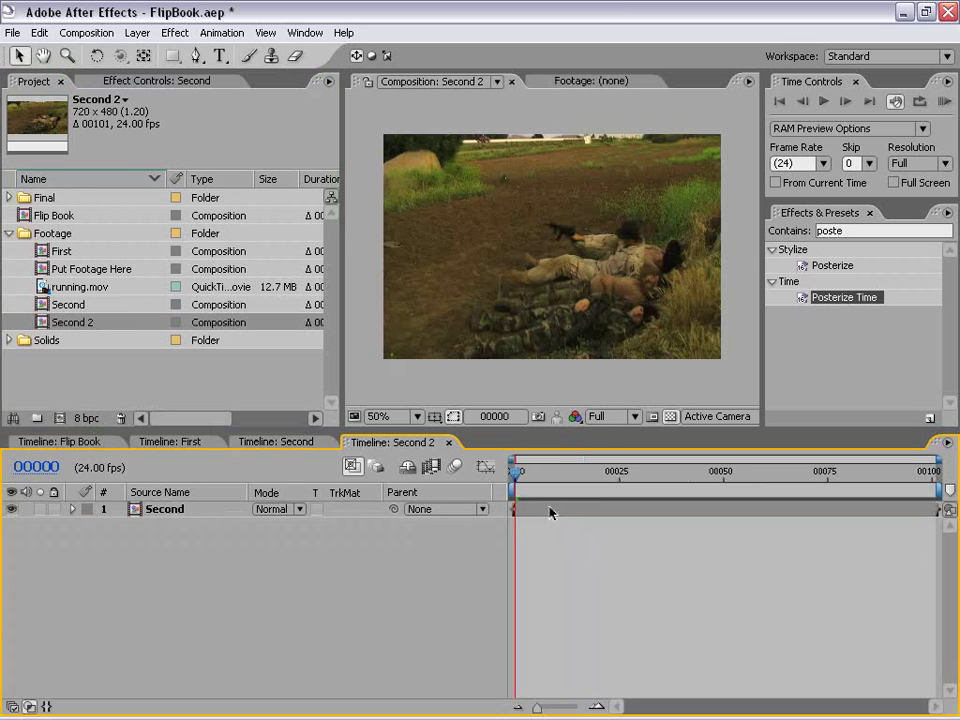
pyautogui.click(549, 512)
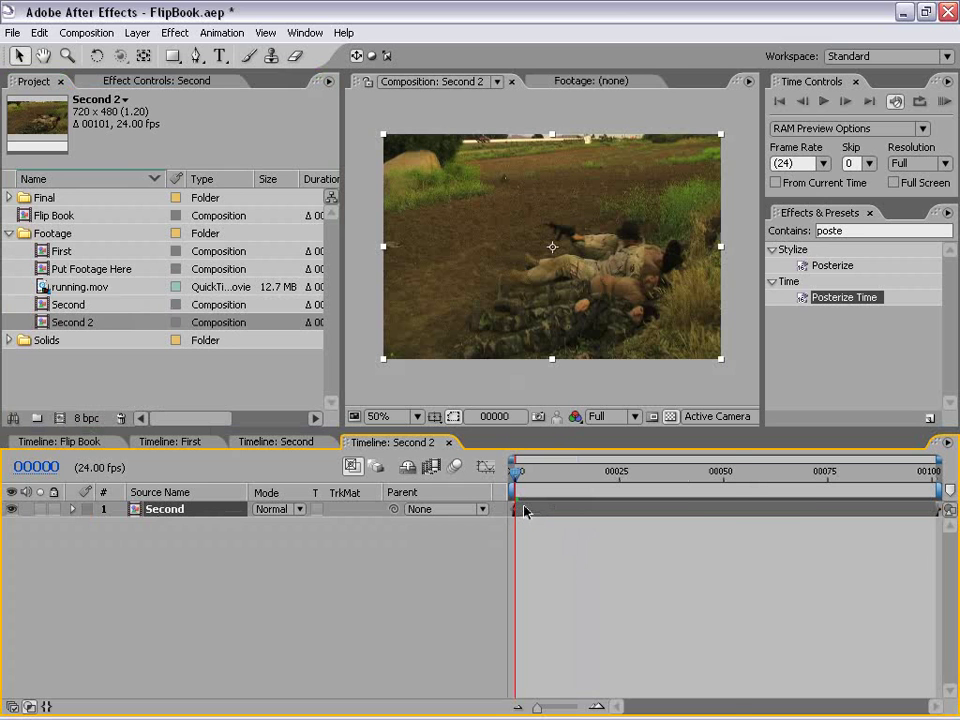
pyautogui.rightClick(521, 510)
pyautogui.moveTo(552, 412)
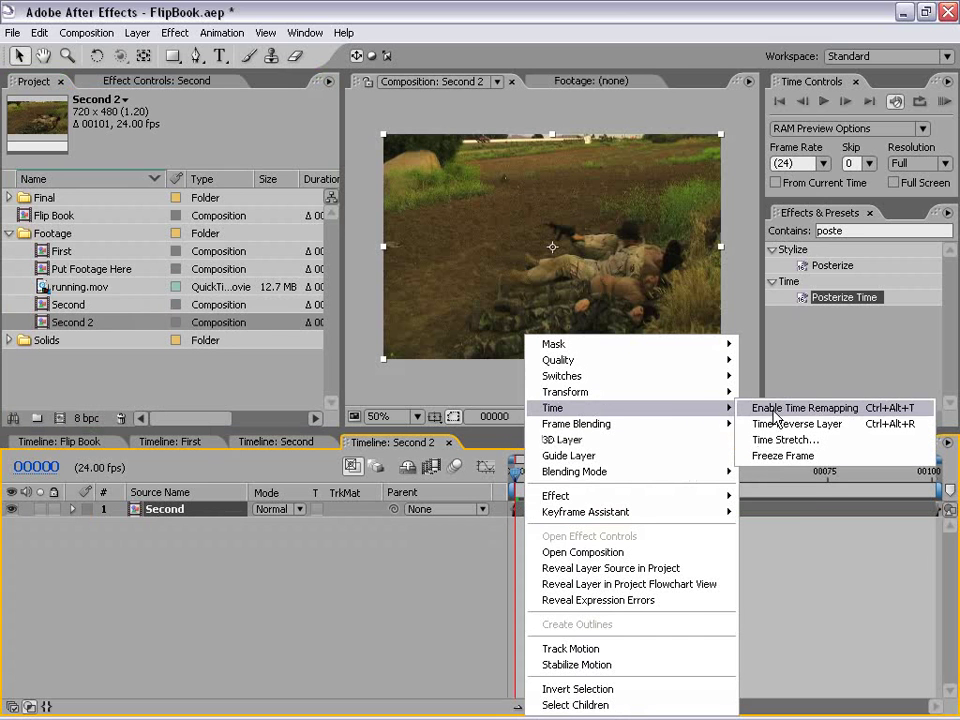
pyautogui.click(806, 408)
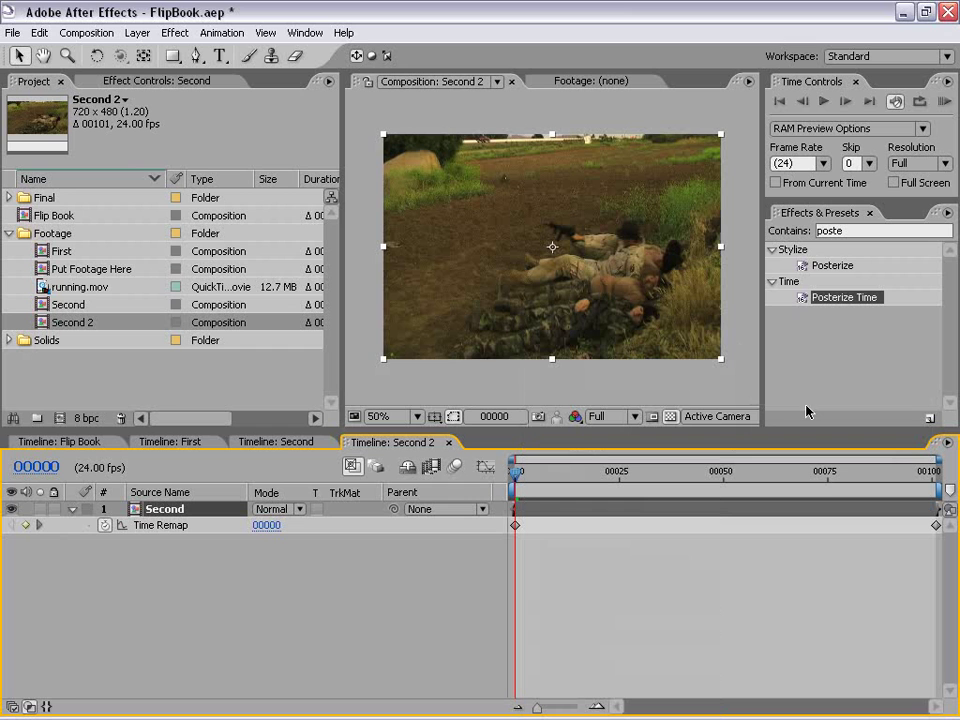
# - Add a Time Remap keyframe at frame 16 on the Second layer and step back to frame 14
pyautogui.moveTo(515, 470); pyautogui.dragTo(585, 478)
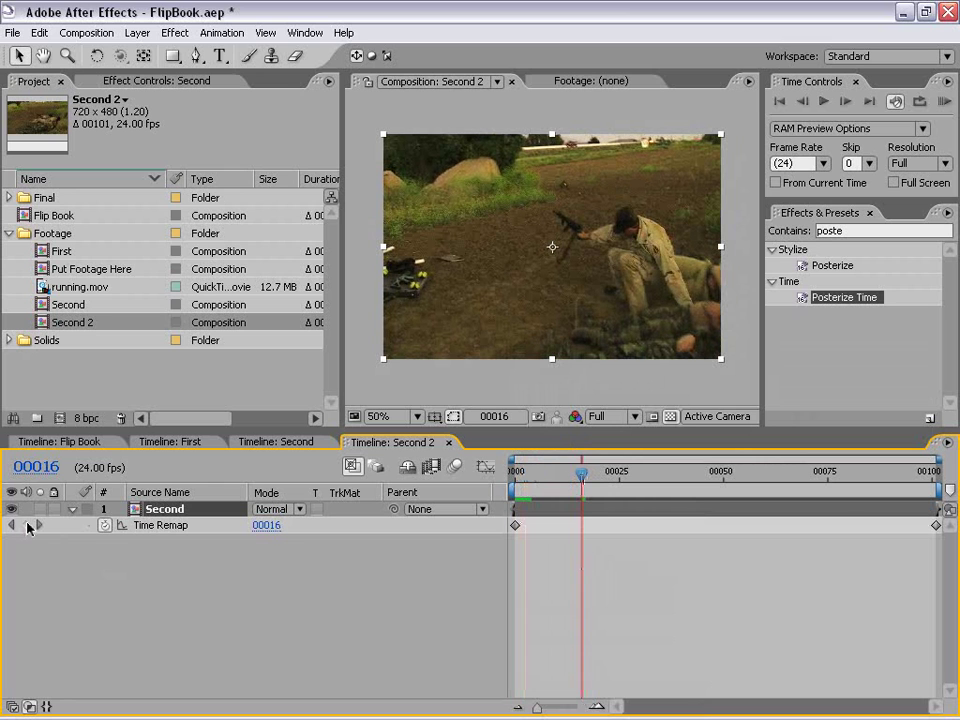
pyautogui.click(26, 525)
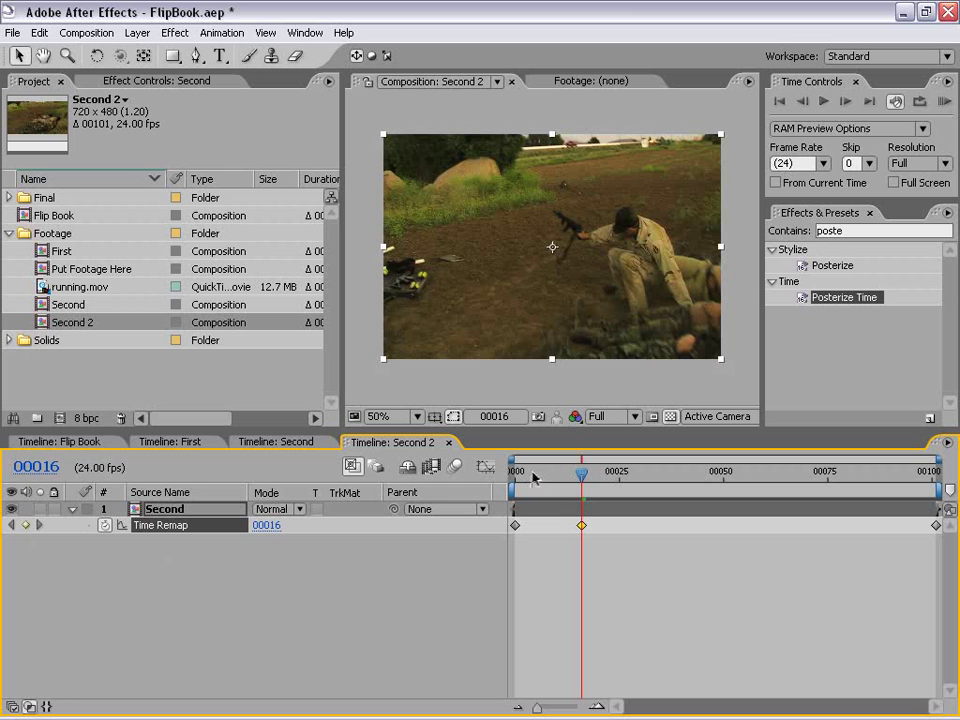
pyautogui.click(588, 549)
pyautogui.press('pageup')
pyautogui.press('pageup')
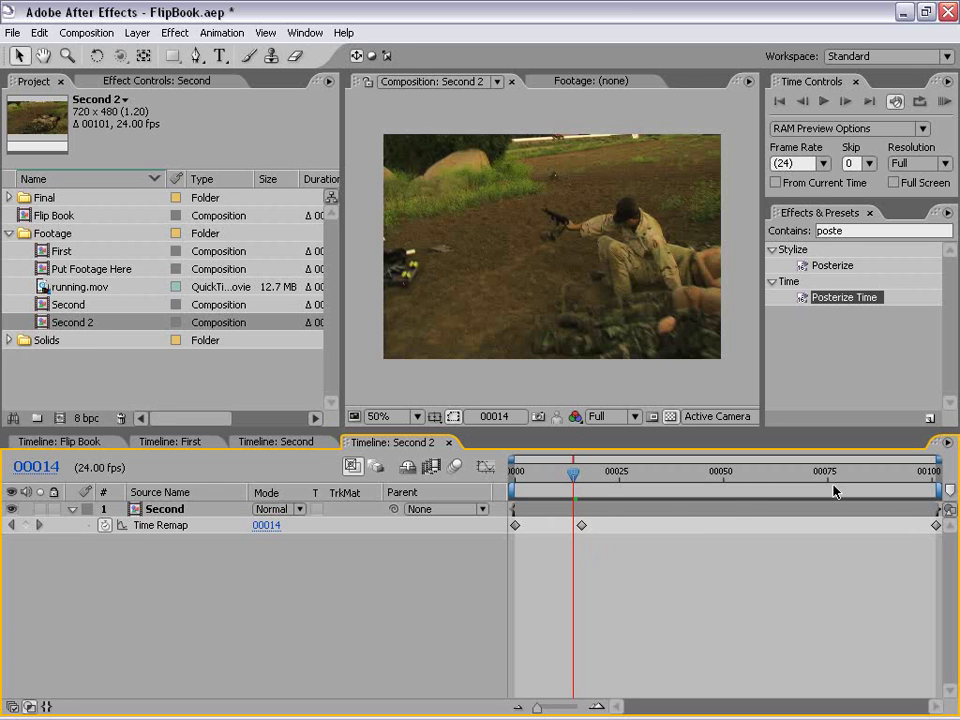
# - Set the duration of the Second 2 composition to 202 frames
pyautogui.click(112, 33)
pyautogui.click(116, 76)
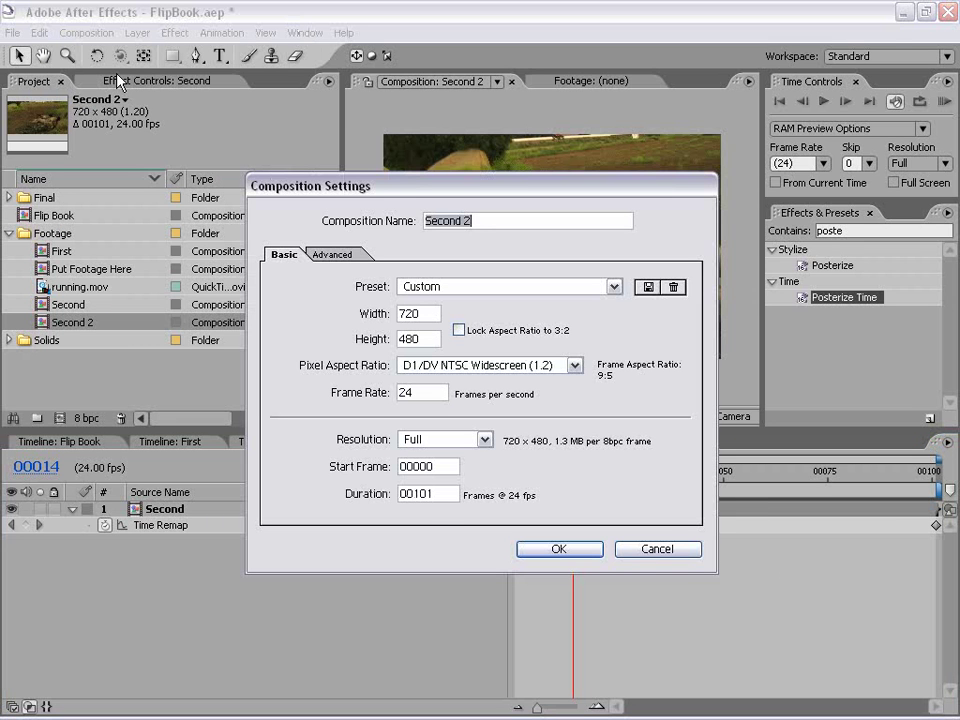
pyautogui.doubleClick(432, 493)
pyautogui.write('002')
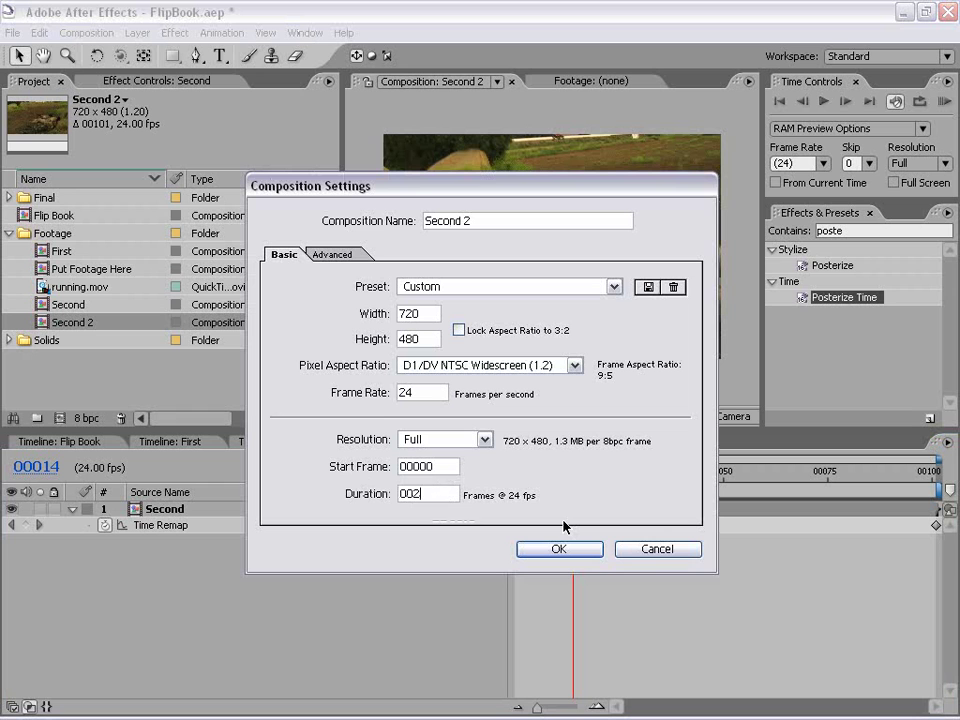
pyautogui.click(560, 549)
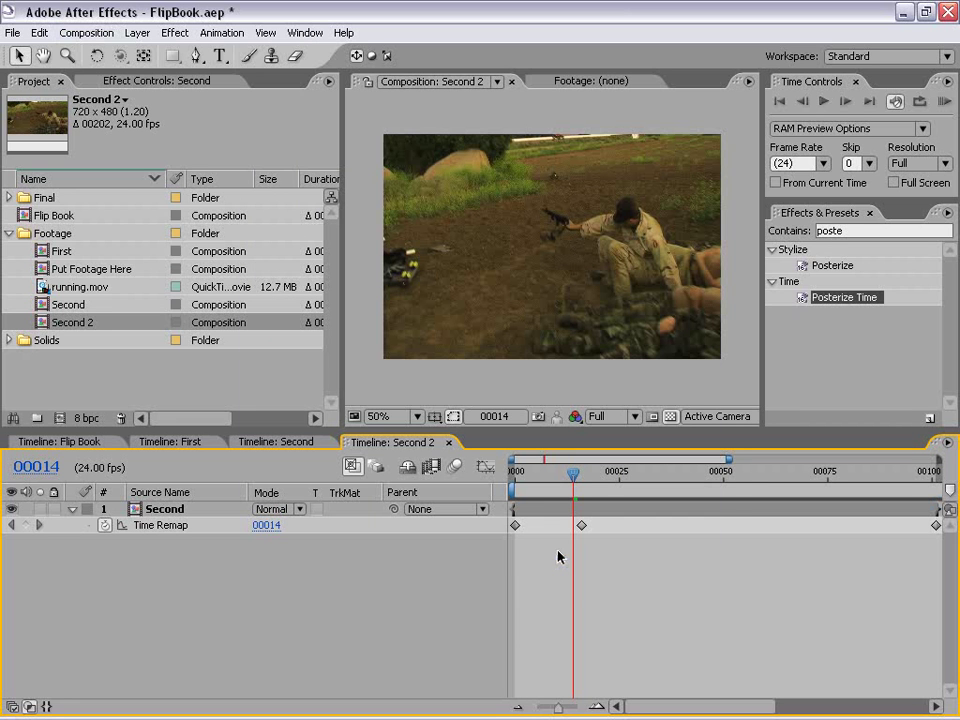
# - Extend the Second layer's out point to the end of the Second 2 composition
pyautogui.press('-')
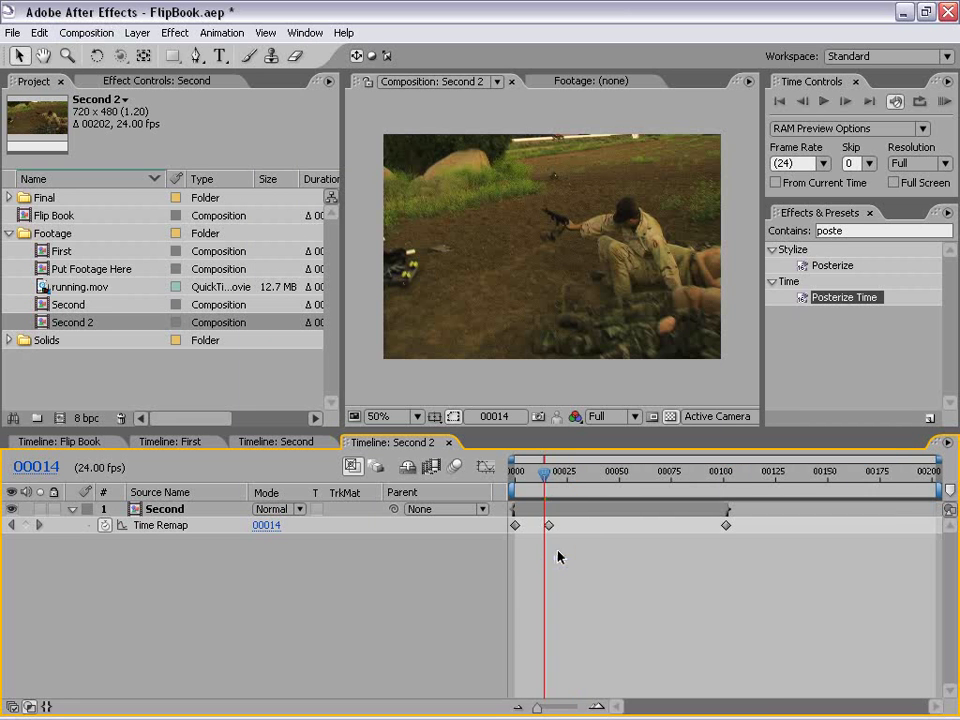
pyautogui.click(727, 509)
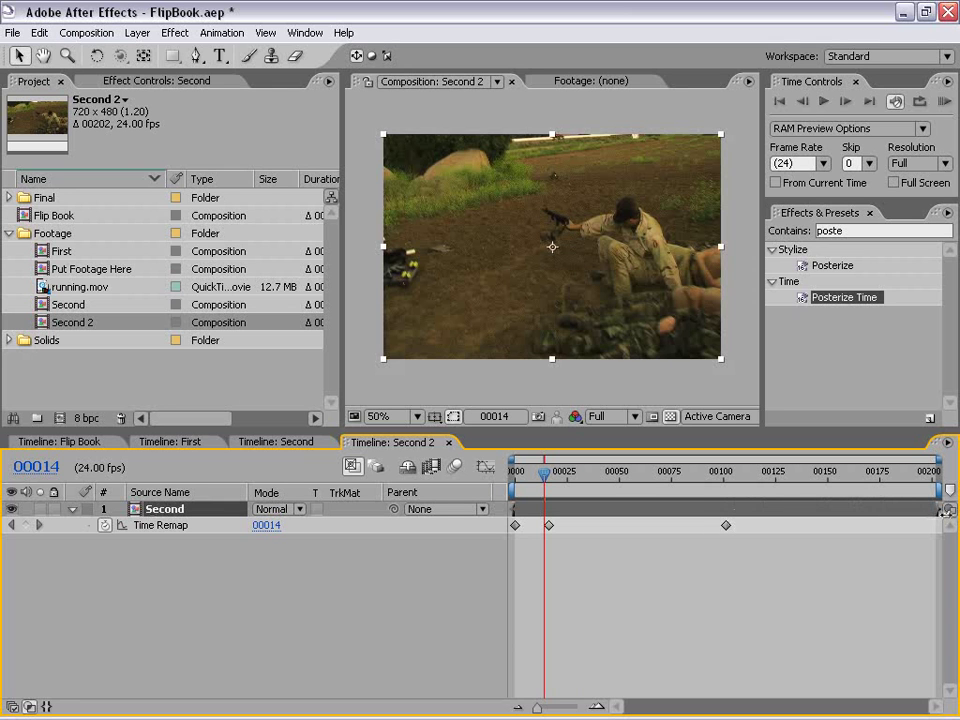
pyautogui.click(684, 594)
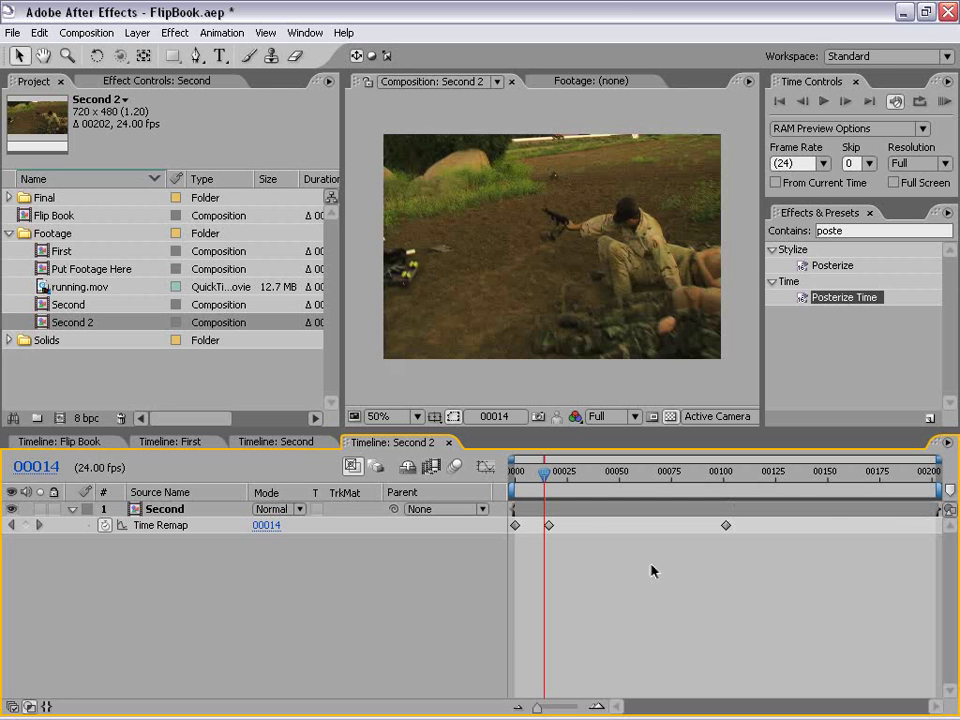
# - Try moving only the middle Time Remap keyframe to about frame 62, preview the slowdown, and undo the move
pyautogui.moveTo(545, 477)
pyautogui.mouseDown()
pyautogui.moveTo(519, 478)
pyautogui.moveTo(527, 477)
pyautogui.mouseUp()
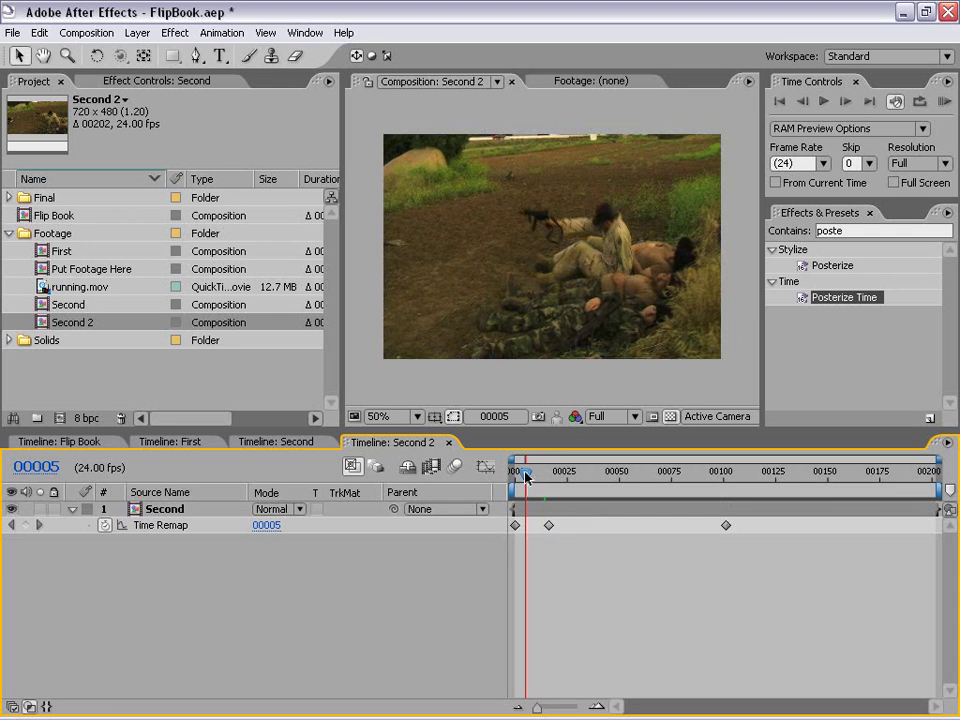
pyautogui.moveTo(549, 526); pyautogui.dragTo(644, 527)
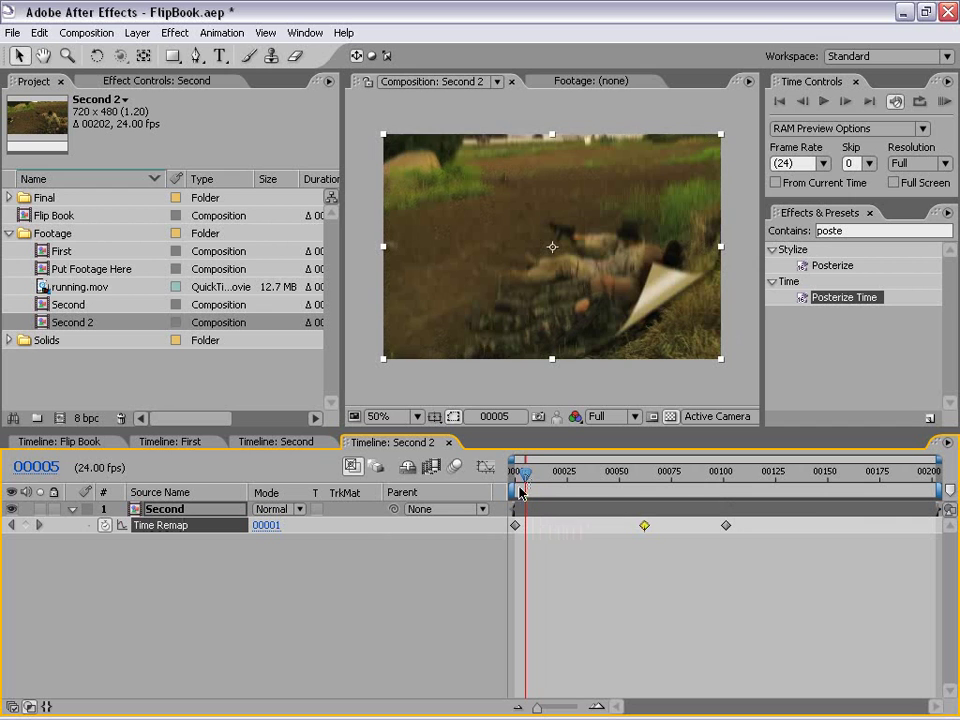
pyautogui.moveTo(520, 488); pyautogui.dragTo(559, 478)
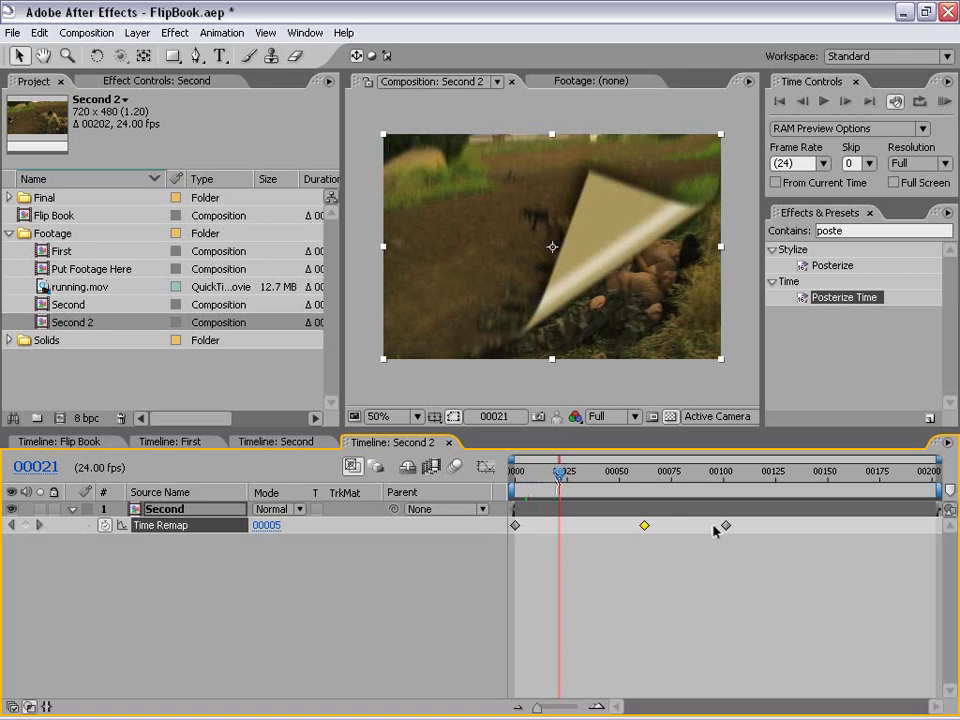
pyautogui.click(39, 33)
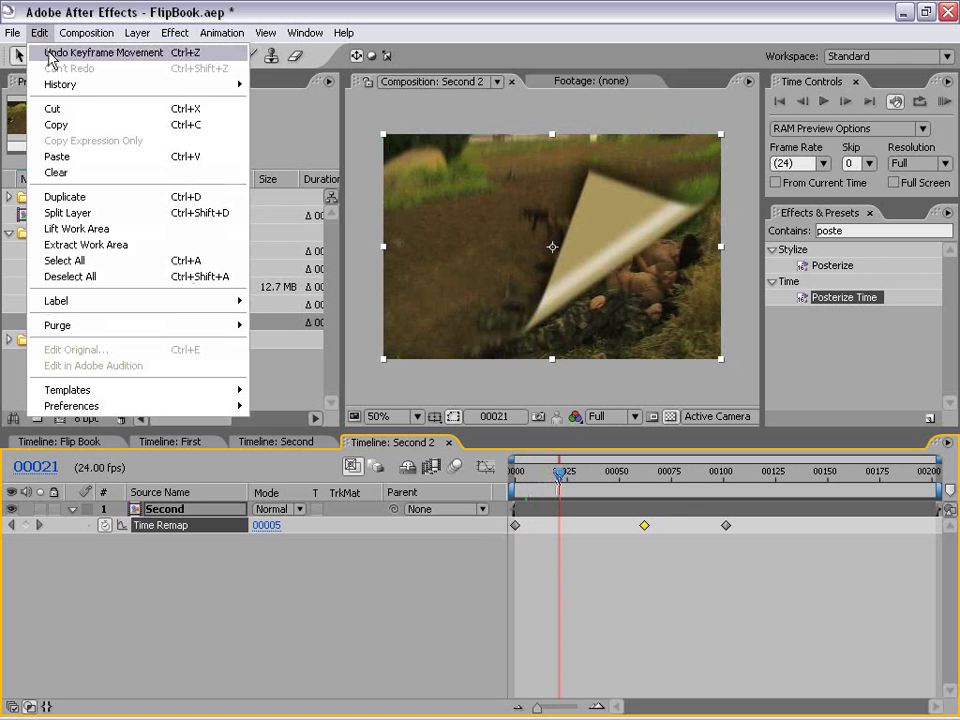
pyautogui.click(50, 56)
# - Move the last two Time Remap keyframes together so the middle one sits at about frame 63
pyautogui.moveTo(760, 542); pyautogui.dragTo(648, 530)
pyautogui.click(645, 528)
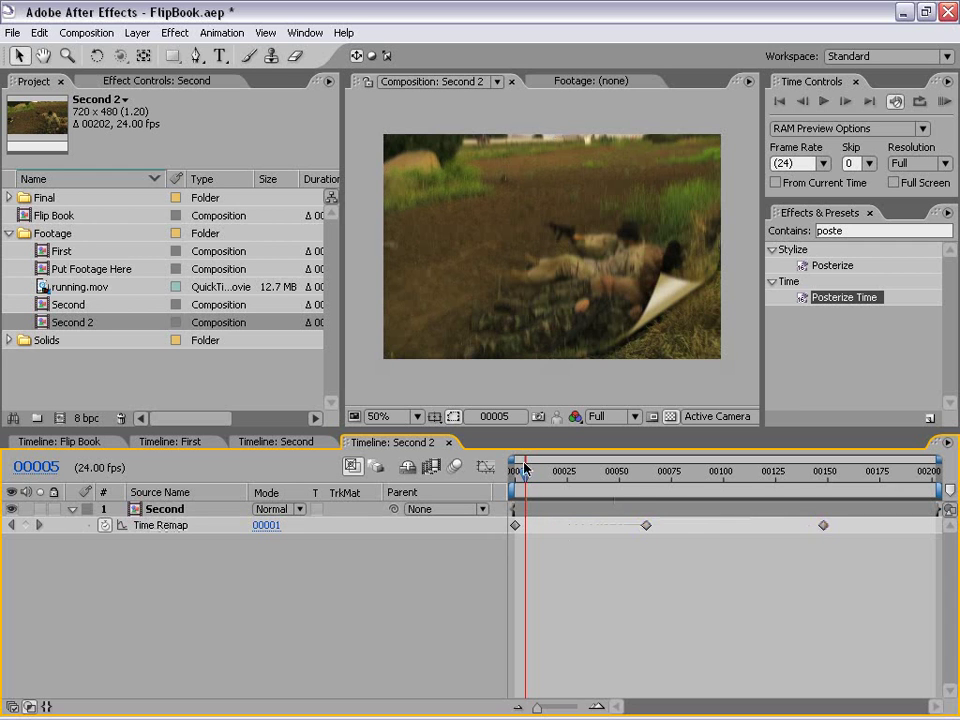
# - Apply Easy Ease In to the middle Time Remap keyframe of the Second layer
pyautogui.moveTo(527, 481); pyautogui.dragTo(545, 479)
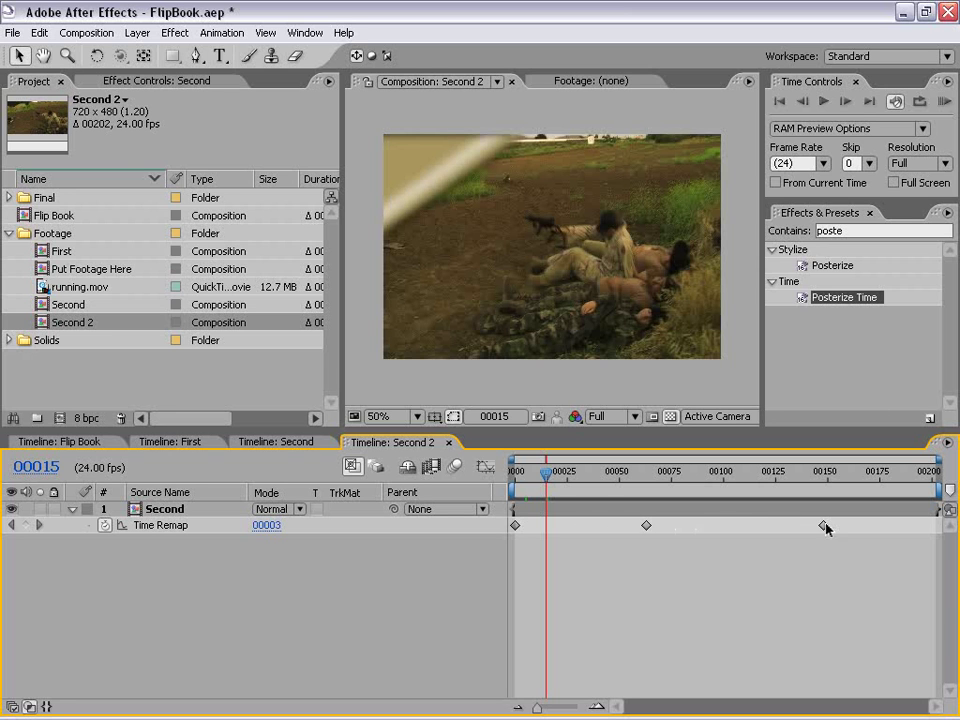
pyautogui.rightClick(646, 525)
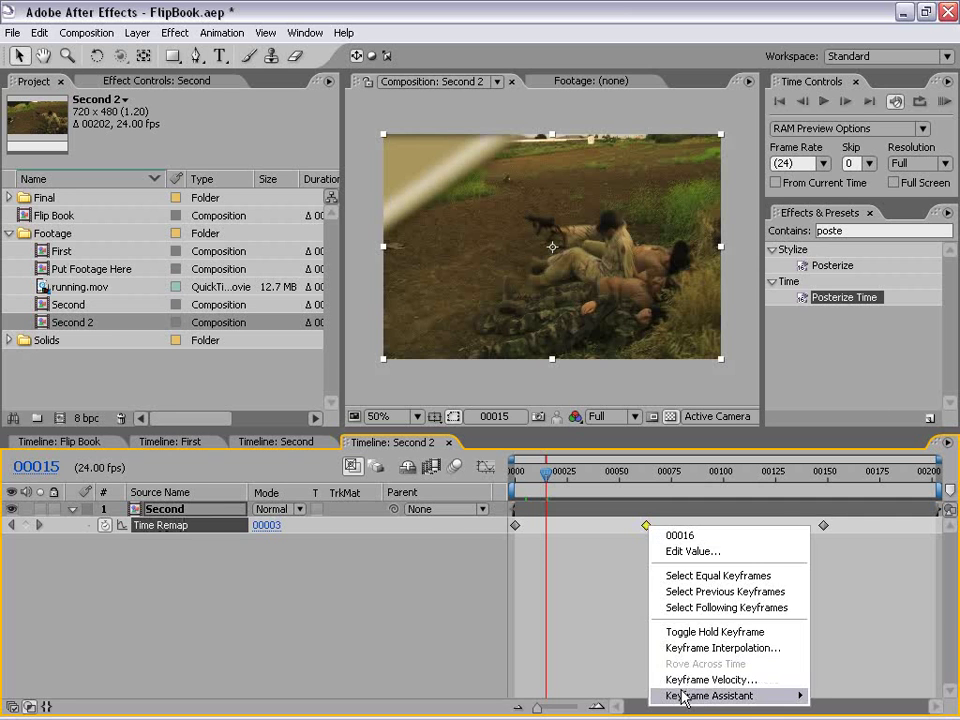
pyautogui.moveTo(693, 697)
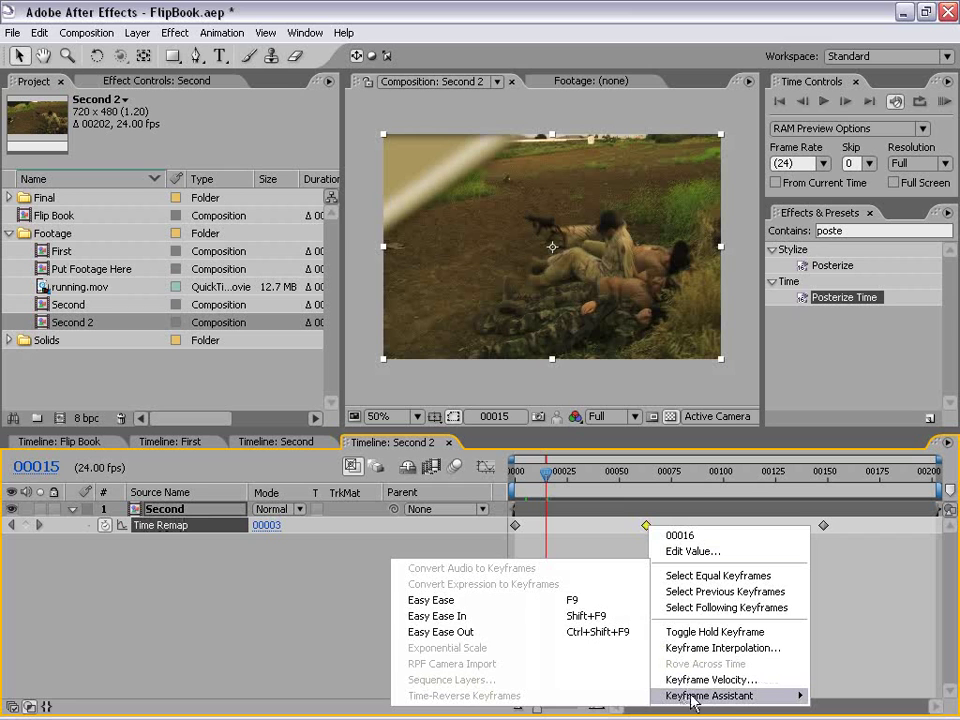
pyautogui.click(436, 616)
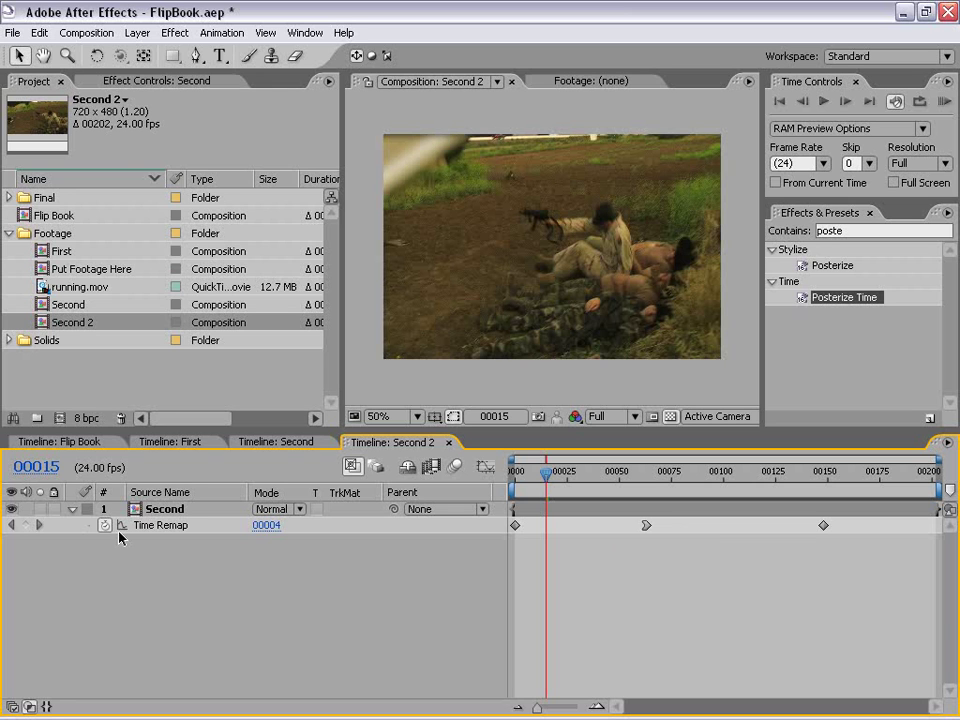
# - Show the Time Remap curve in an enlarged Graph Editor and pull the middle keyframe's incoming handle down so the speed ramps up gradually
pyautogui.click(176, 526)
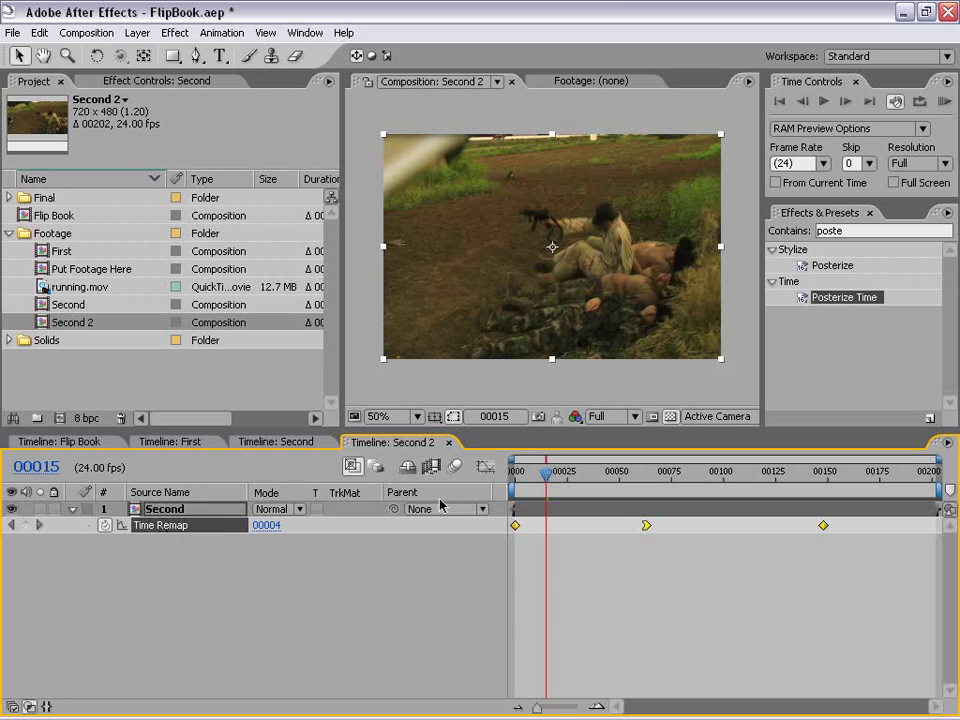
pyautogui.click(485, 467)
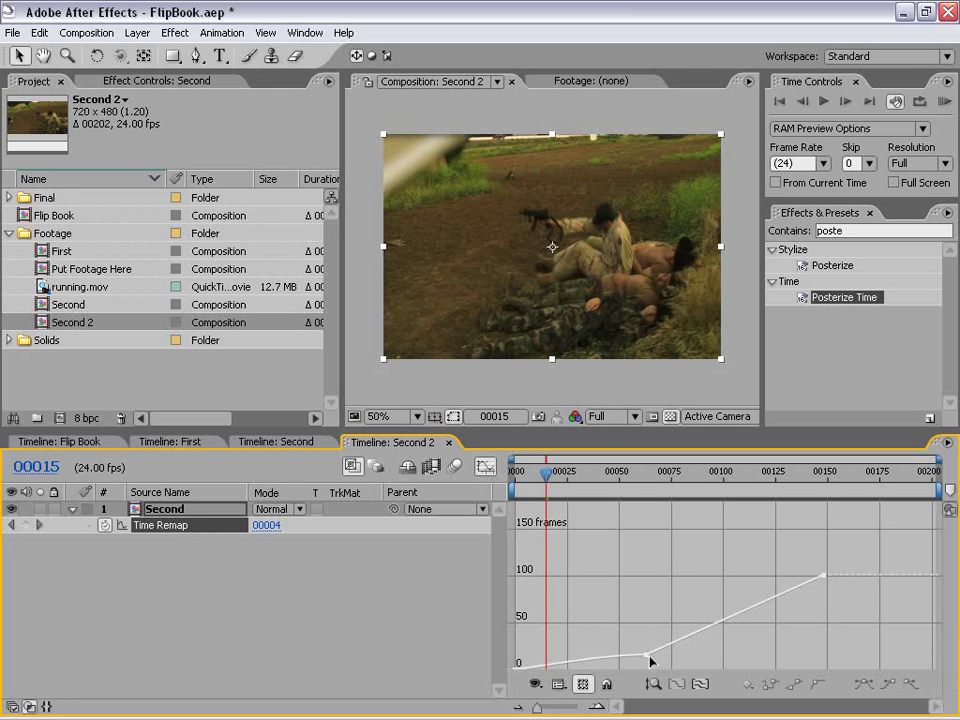
pyautogui.moveTo(618, 428); pyautogui.dragTo(604, 369)
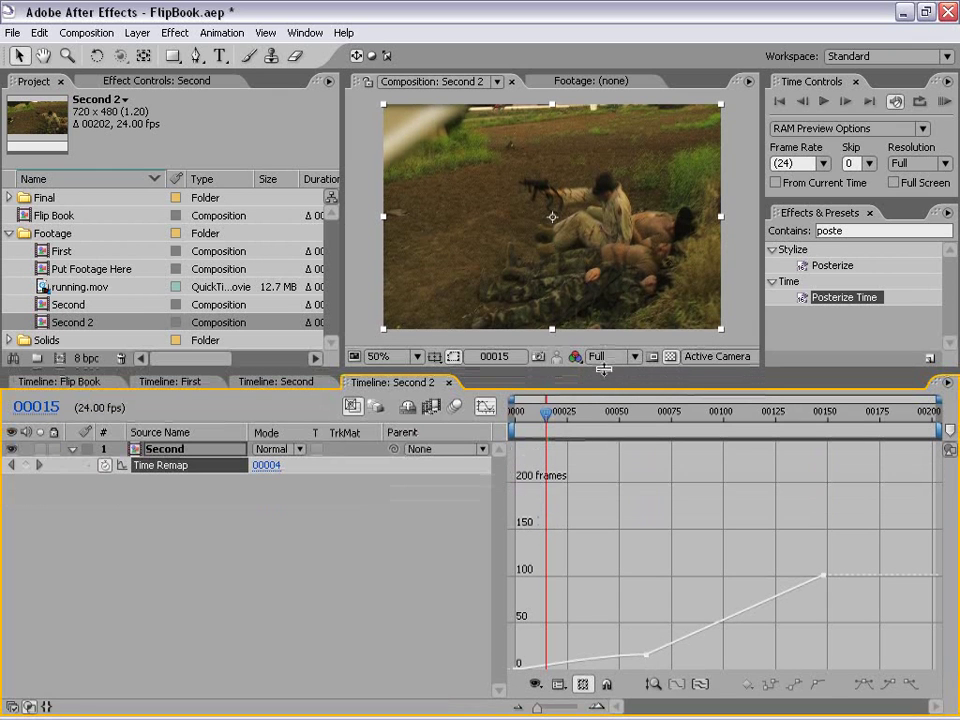
pyautogui.click(645, 656)
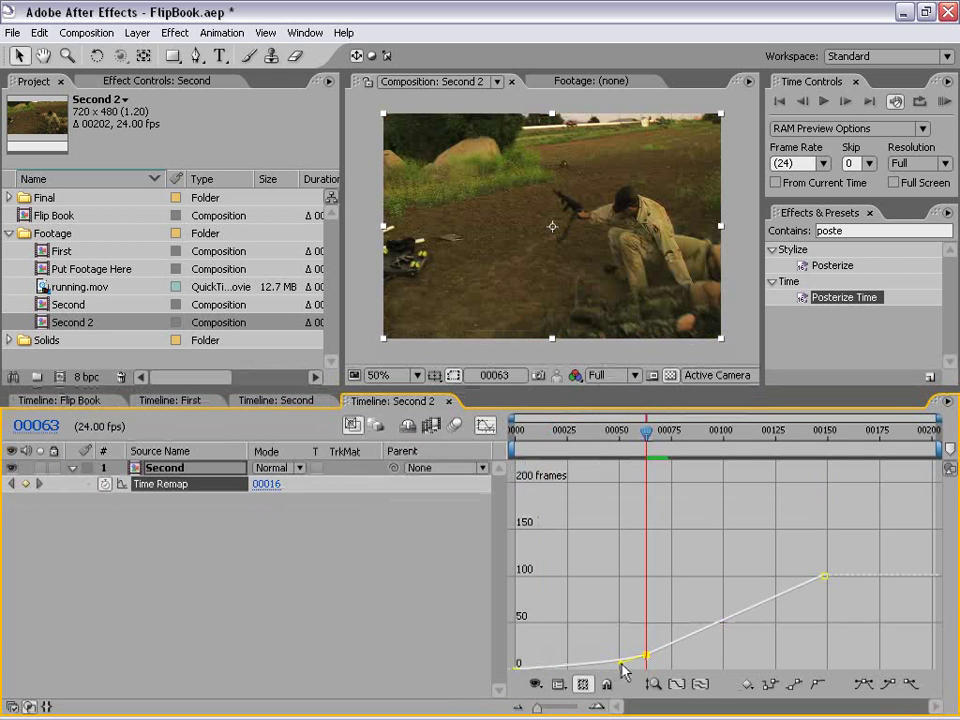
pyautogui.moveTo(619, 669); pyautogui.dragTo(641, 658)
pyautogui.click(703, 606)
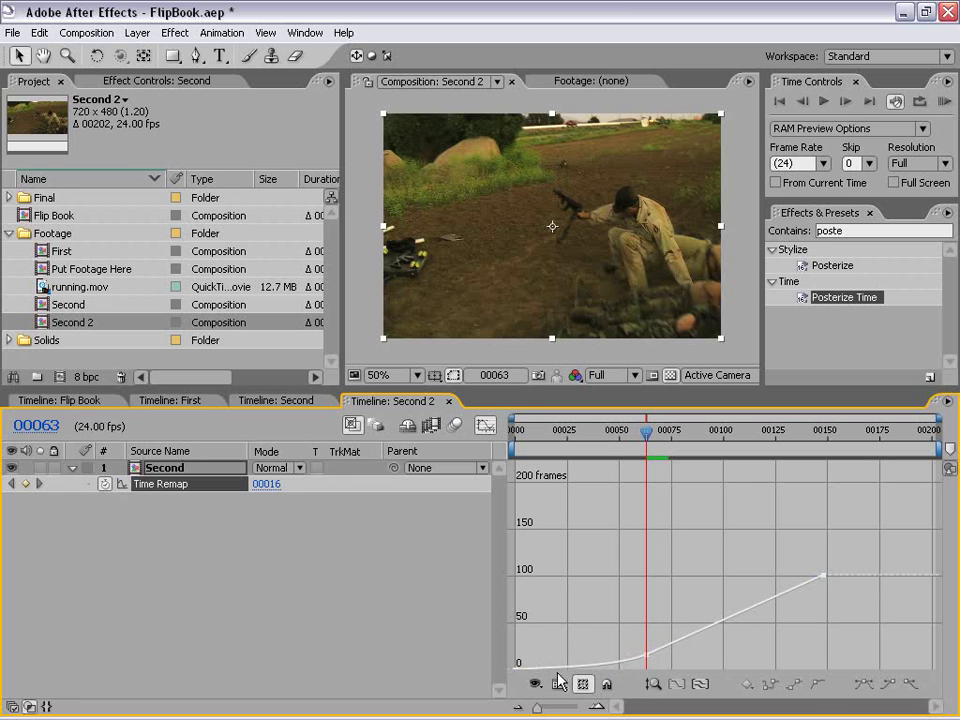
# - RAM preview the Second 2 composition to check the page flip's speed ramp
pyautogui.click(78, 401)
pyautogui.click(398, 401)
pyautogui.click(943, 101)
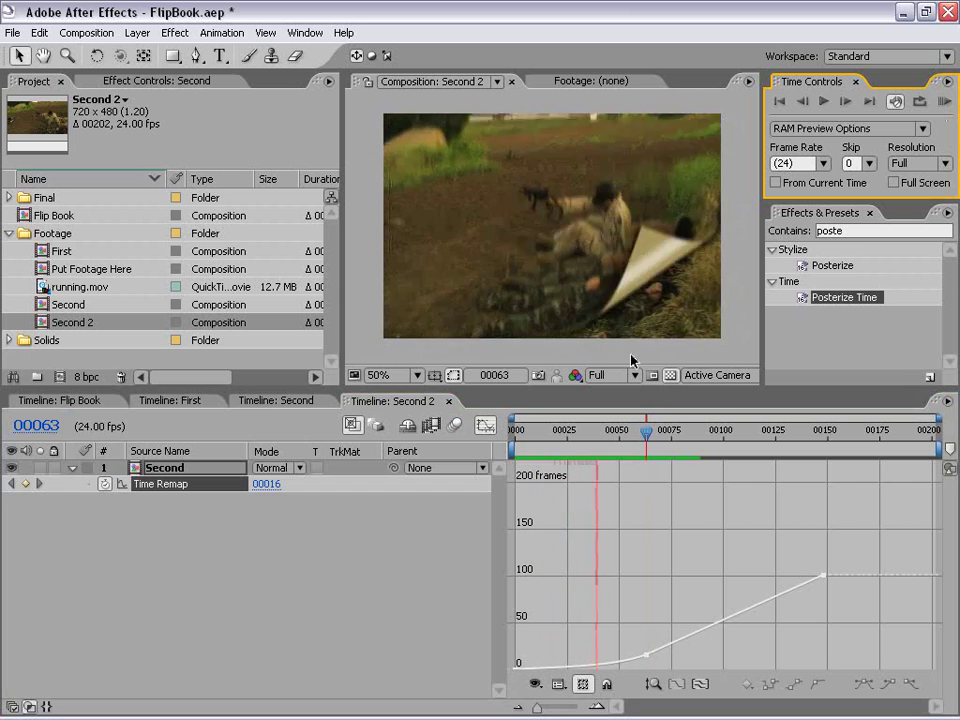
pyautogui.click(652, 580)
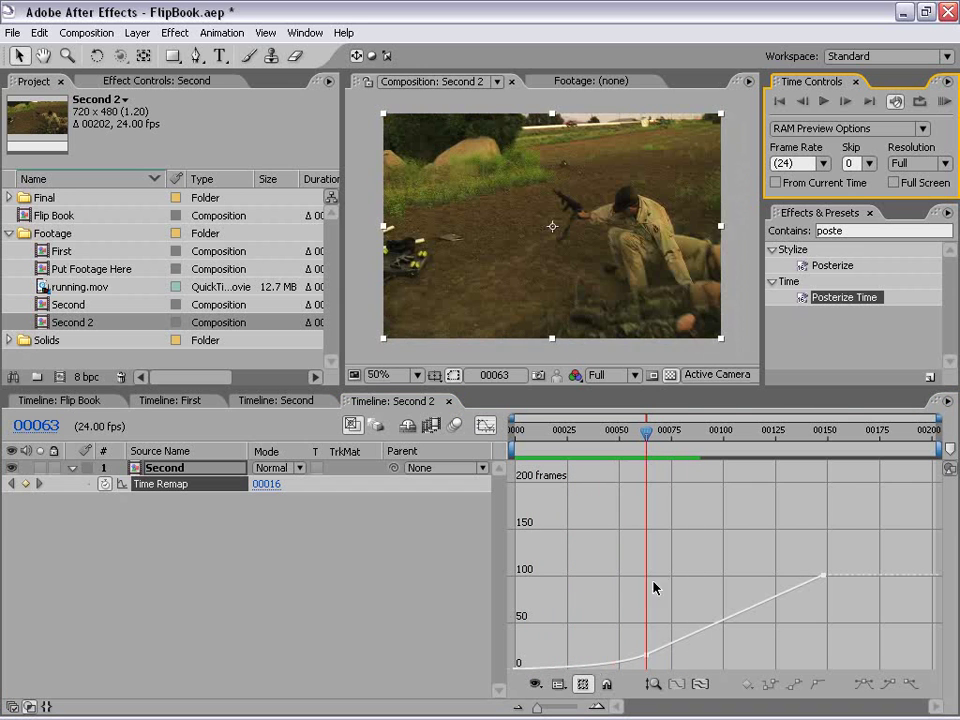
# - Fine-tune the incoming handle of the middle Time Remap keyframe and return from the Graph Editor to the keyframe view
pyautogui.doubleClick(647, 652)
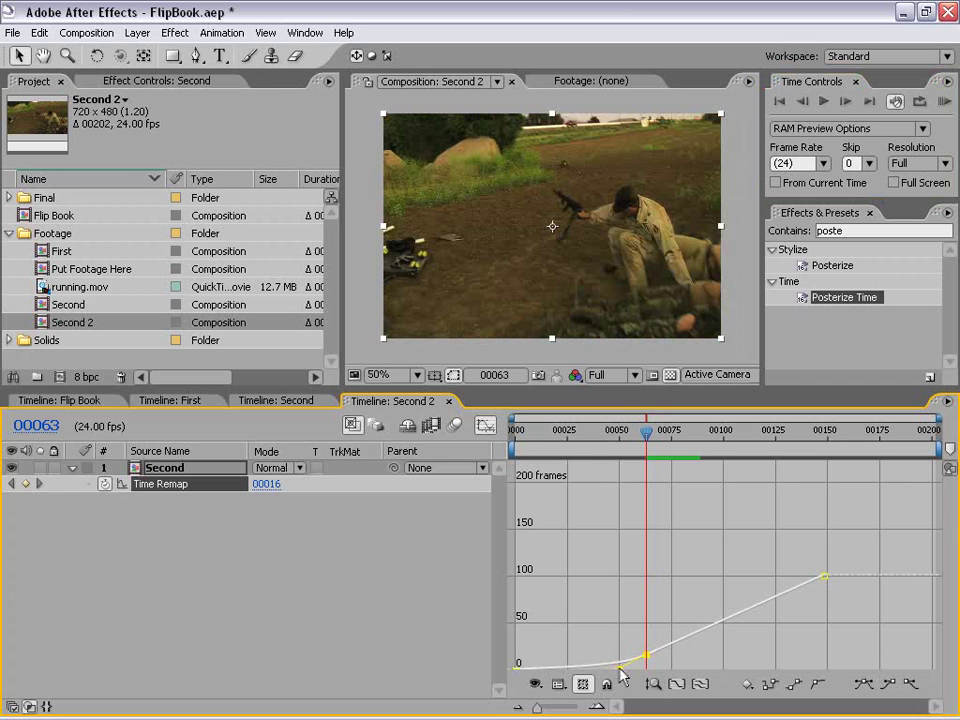
pyautogui.scroll(2, 620, 672)
pyautogui.scroll(-3, 621, 670)
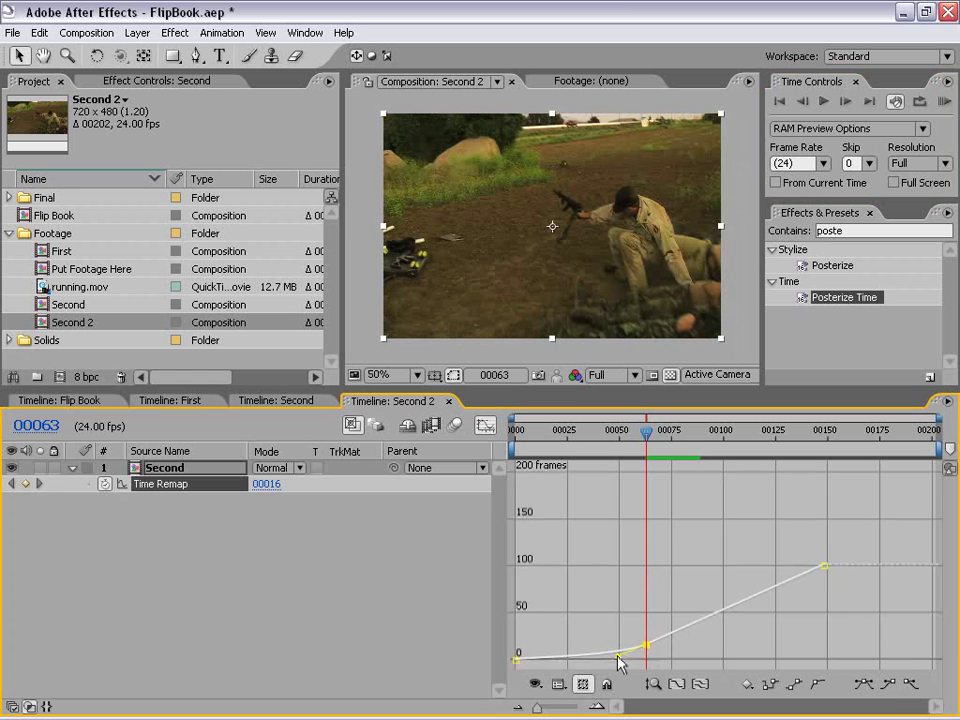
pyautogui.click(603, 594)
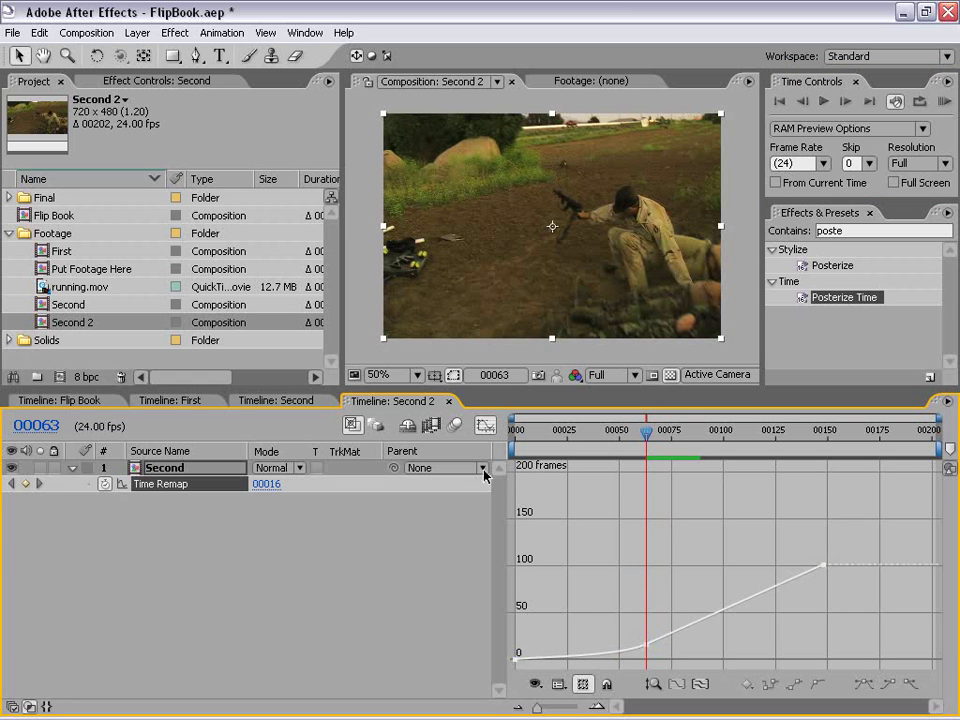
pyautogui.click(486, 426)
pyautogui.click(611, 508)
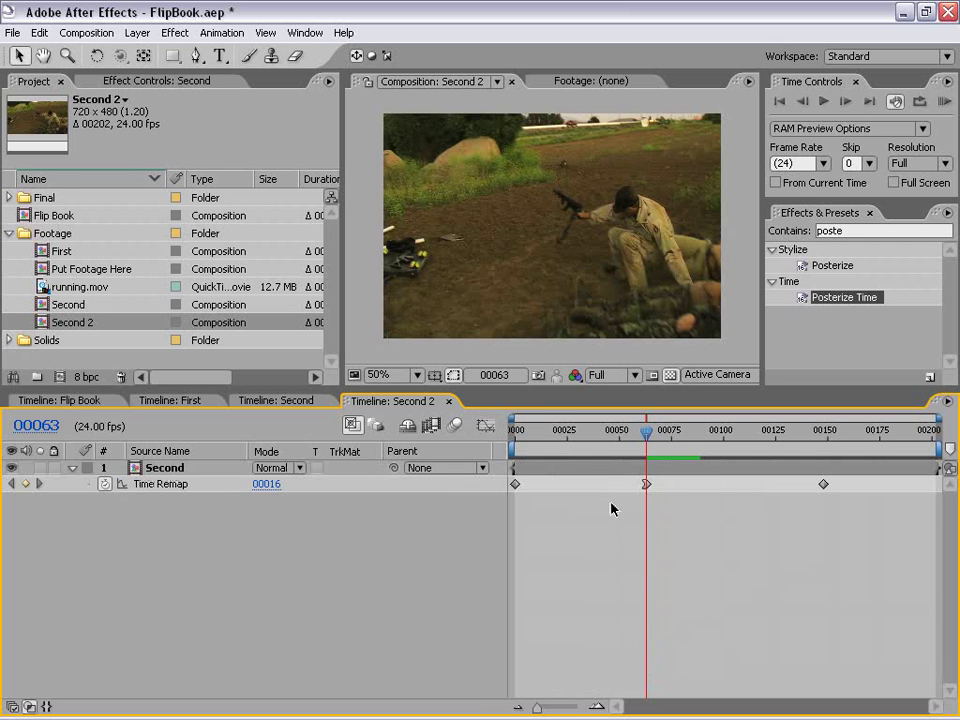
# - Add a 720 x 480 off-white solid layer above the Second layer in the Second 2 composition
pyautogui.moveTo(647, 441)
pyautogui.mouseDown()
pyautogui.moveTo(638, 441)
pyautogui.moveTo(685, 441)
pyautogui.moveTo(654, 441)
pyautogui.mouseUp()
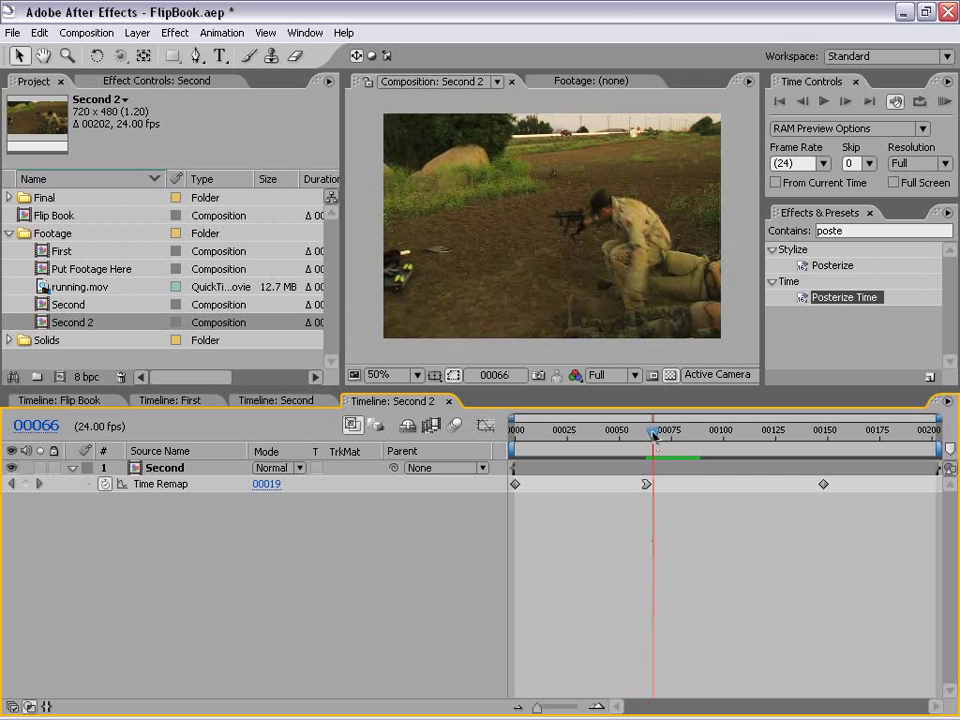
pyautogui.moveTo(654, 437)
pyautogui.mouseDown()
pyautogui.moveTo(634, 437)
pyautogui.moveTo(675, 437)
pyautogui.moveTo(638, 437)
pyautogui.moveTo(663, 437)
pyautogui.mouseUp()
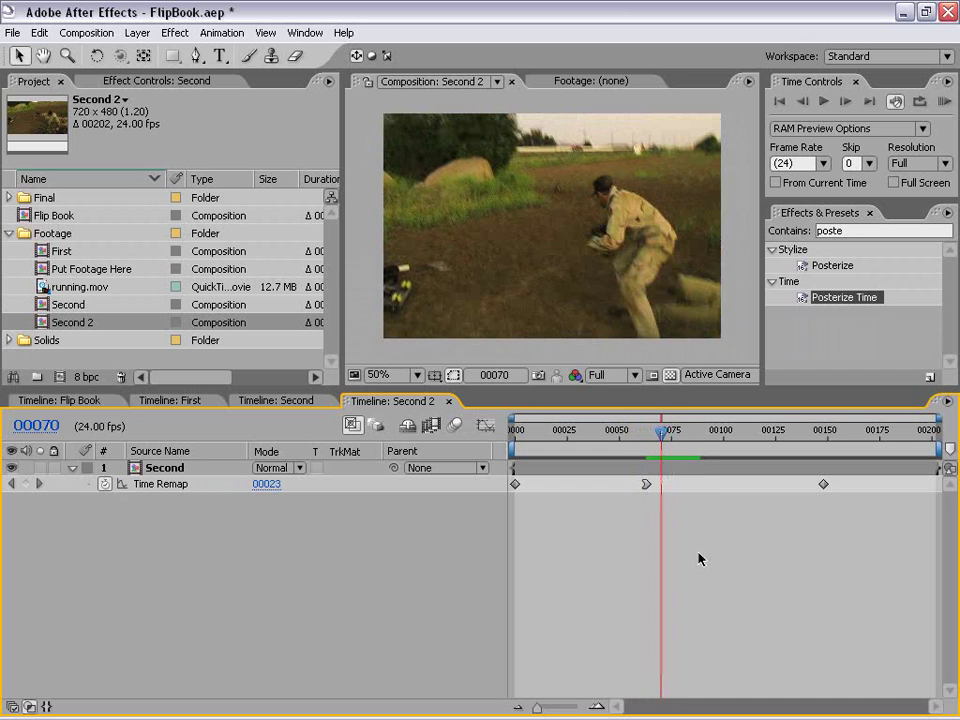
pyautogui.click(137, 32)
pyautogui.moveTo(200, 52)
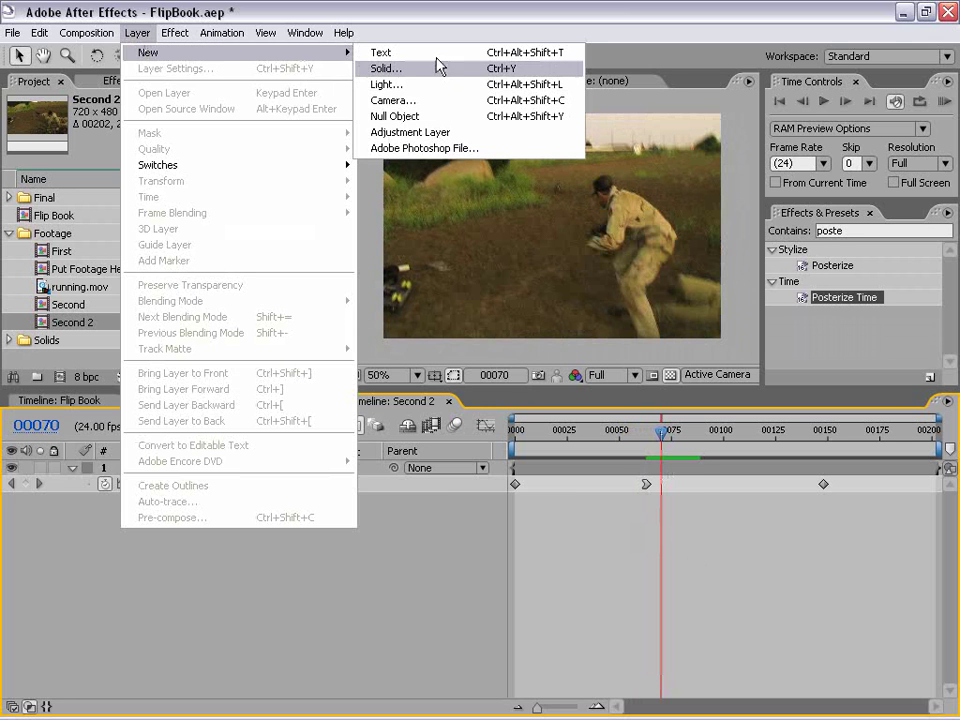
pyautogui.click(417, 72)
pyautogui.click(421, 477)
pyautogui.click(306, 298)
pyautogui.moveTo(306, 298); pyautogui.dragTo(297, 298)
pyautogui.click(714, 268)
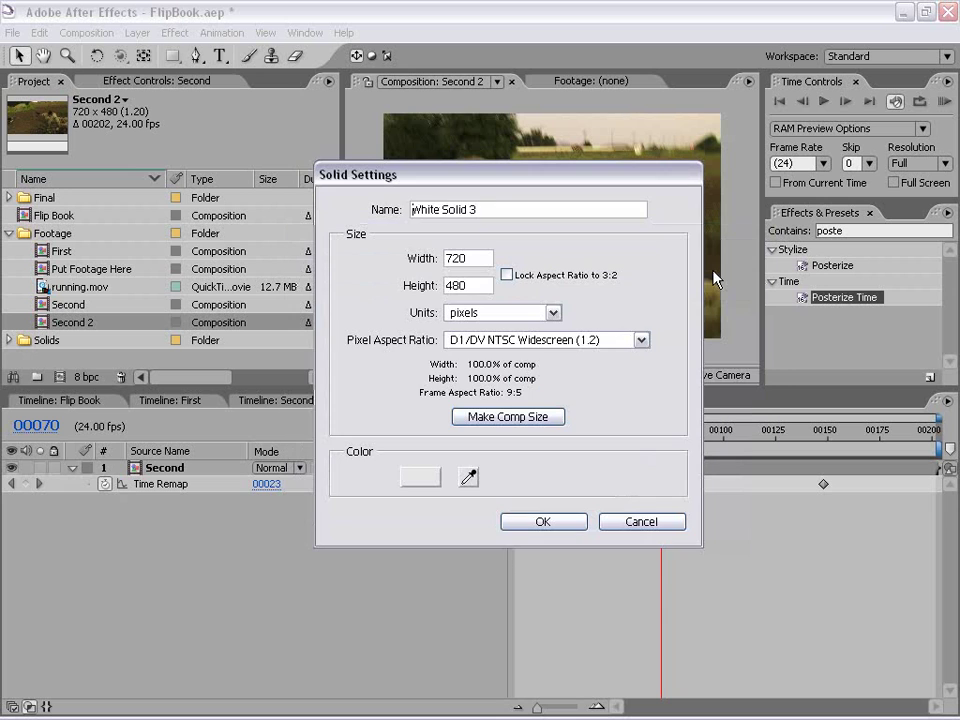
pyautogui.click(542, 521)
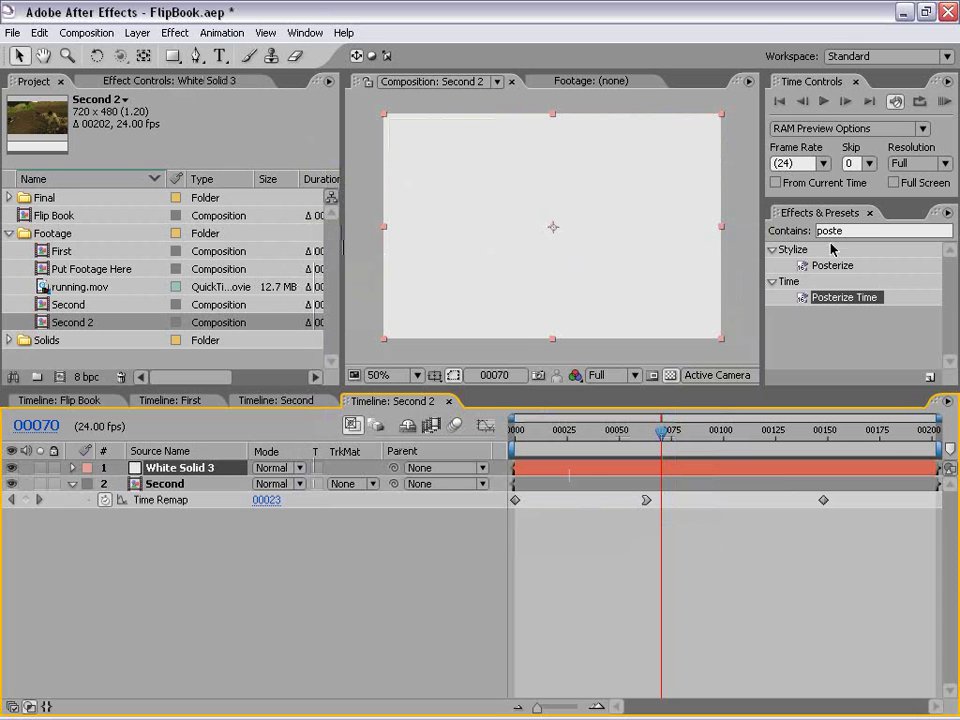
# - Apply the Strobe Light effect to the white solid and set Strobe to Makes Layer Transparent
pyautogui.click(882, 230)
pyautogui.write('strob')
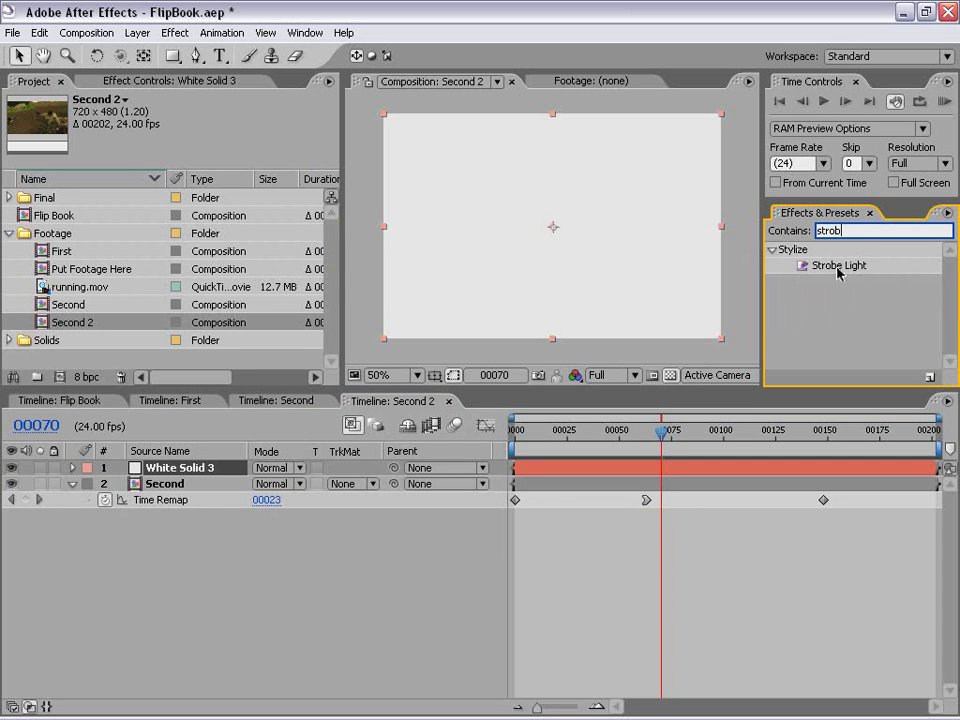
pyautogui.moveTo(836, 265); pyautogui.dragTo(627, 240)
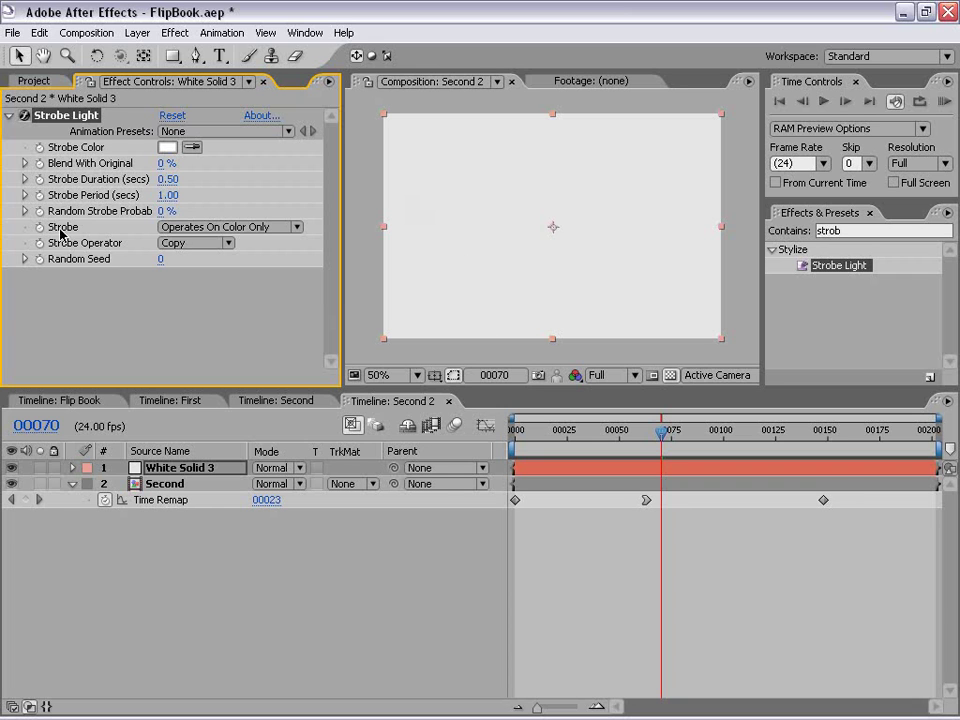
pyautogui.click(215, 228)
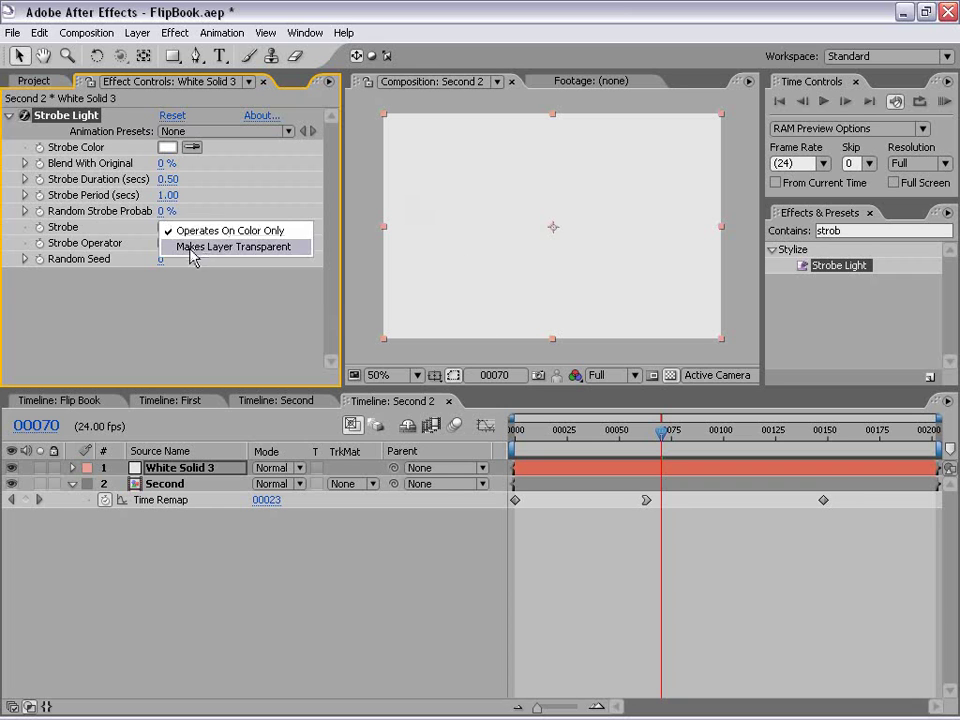
pyautogui.click(258, 250)
pyautogui.click(660, 437)
pyautogui.moveTo(660, 437)
pyautogui.mouseDown()
pyautogui.moveTo(628, 437)
pyautogui.moveTo(643, 437)
pyautogui.mouseUp()
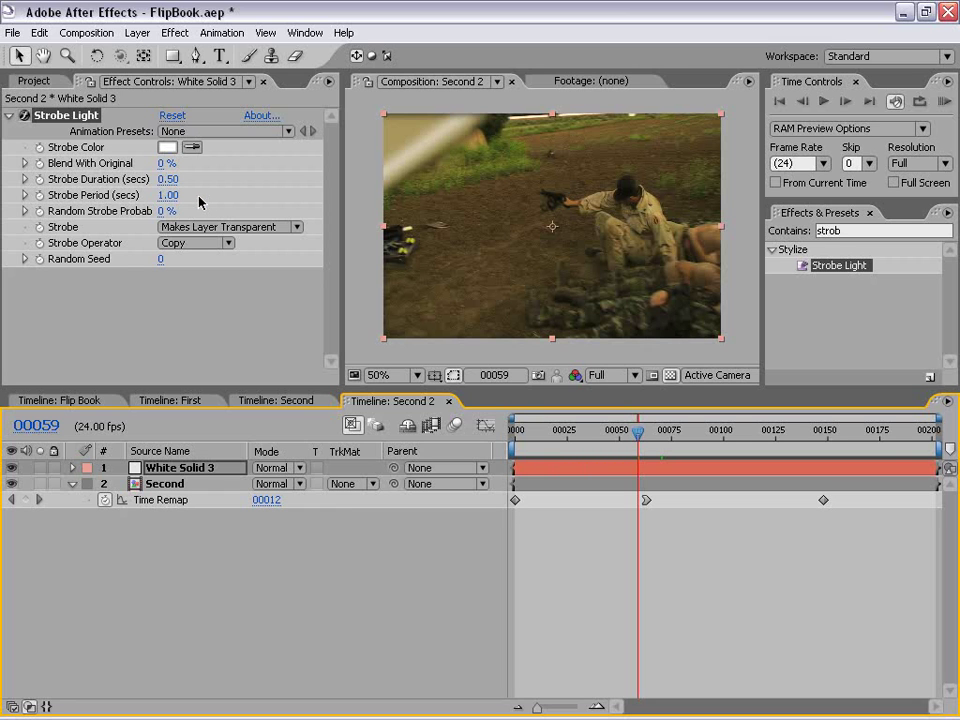
# - Open the Windows Calculator and divide 1 by 24 to get the length of one frame in seconds
pyautogui.press('super+r')
pyautogui.press('Return')
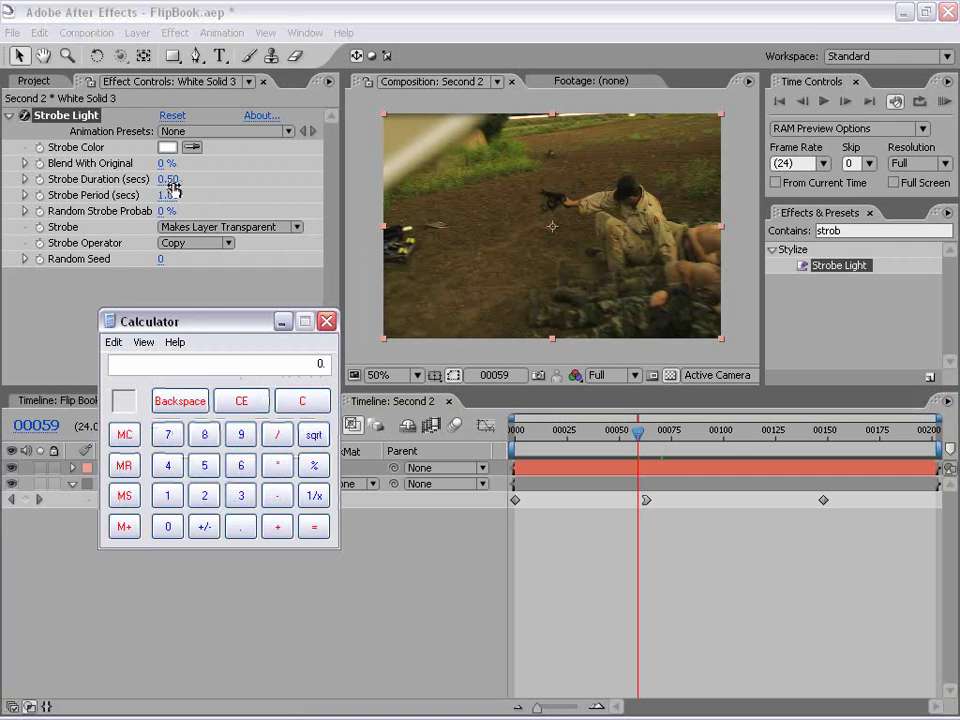
pyautogui.moveTo(208, 327); pyautogui.dragTo(162, 281)
pyautogui.click(89, 457)
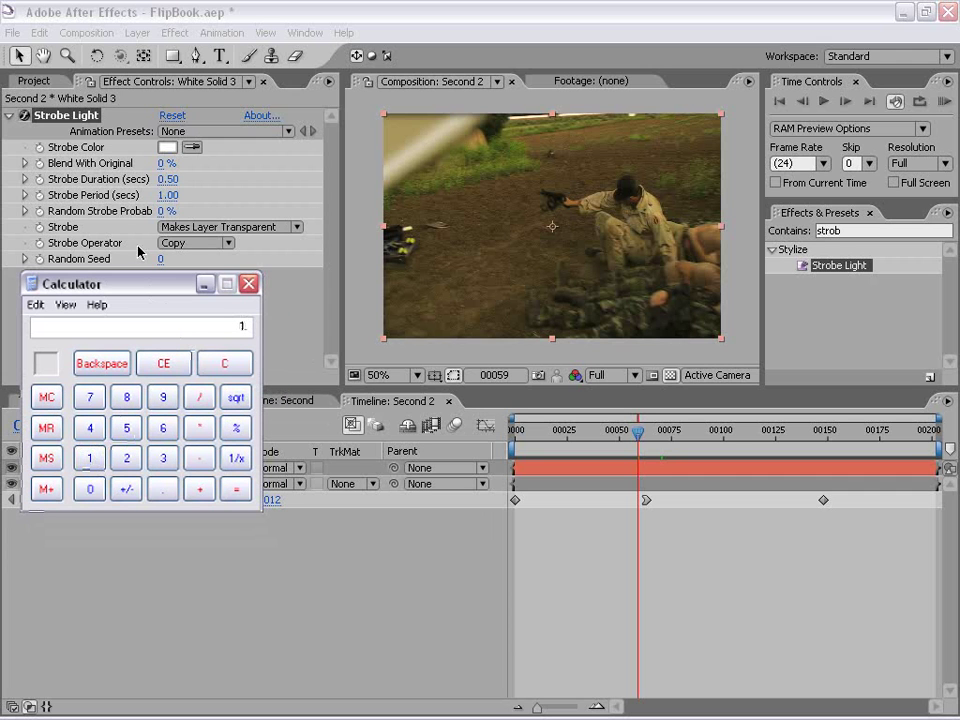
pyautogui.click(198, 399)
pyautogui.click(126, 457)
pyautogui.click(90, 428)
pyautogui.click(233, 489)
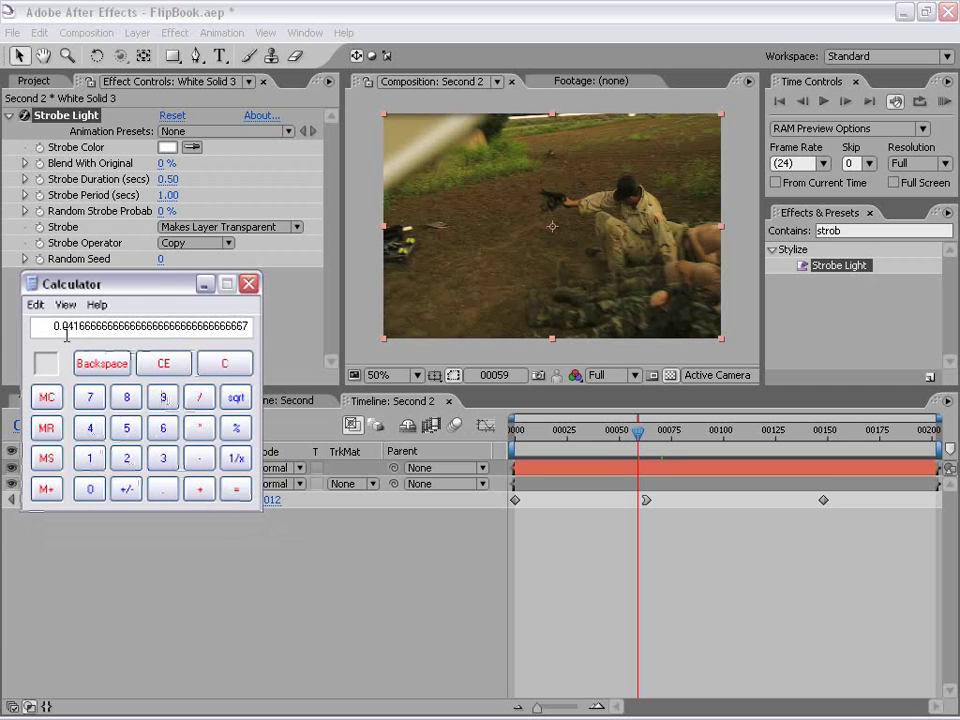
# - Return to After Effects, set Strobe Duration to 0.04 and Strobe Period to 0.08 seconds, and check the flicker around frame 40
pyautogui.click(135, 183)
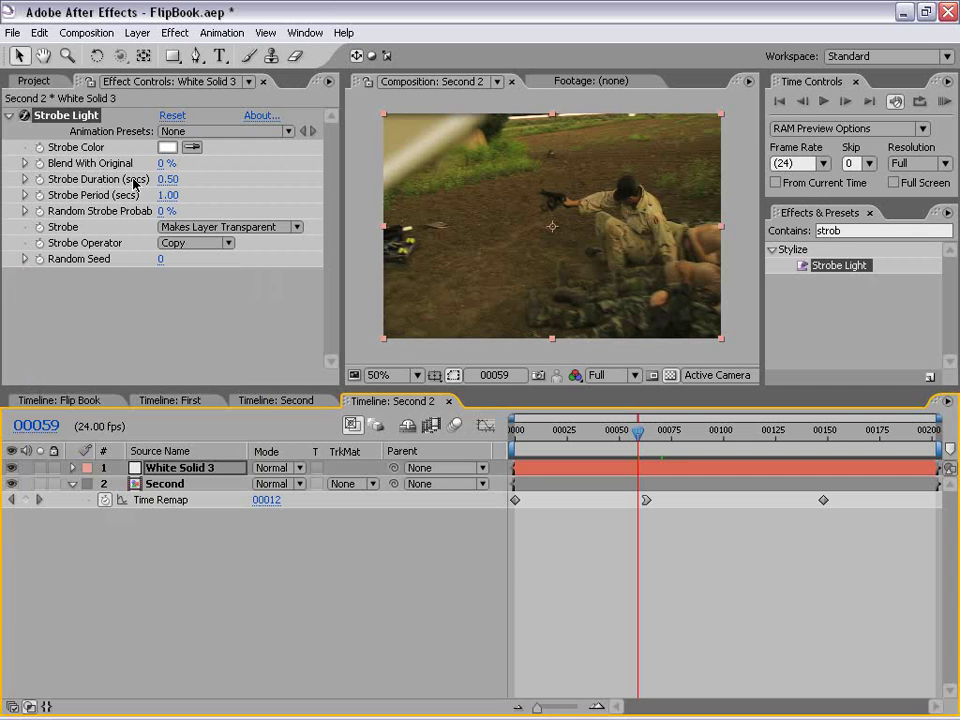
pyautogui.click(167, 179)
pyautogui.write('.')
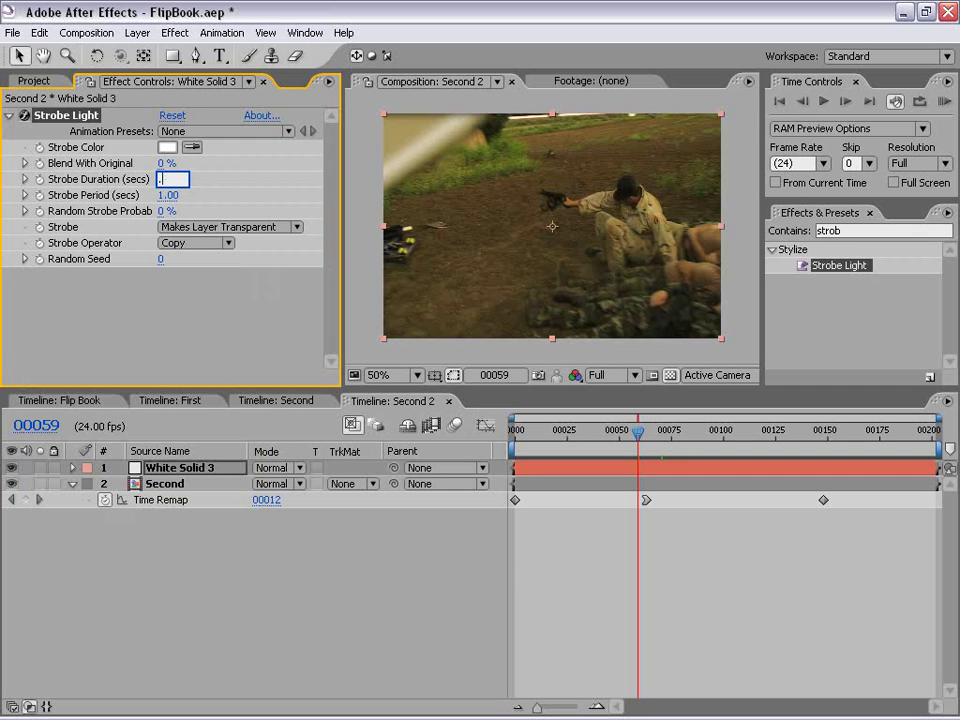
pyautogui.write('04')
pyautogui.press('Tab')
pyautogui.write('1')
pyautogui.write('.')
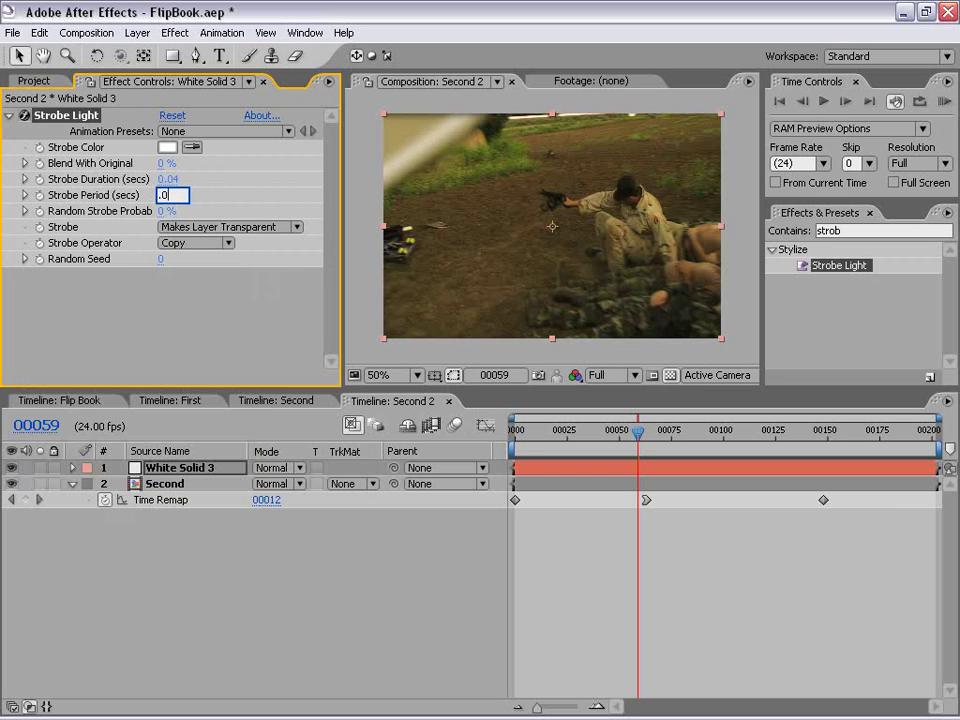
pyautogui.write('08')
pyautogui.press('Return')
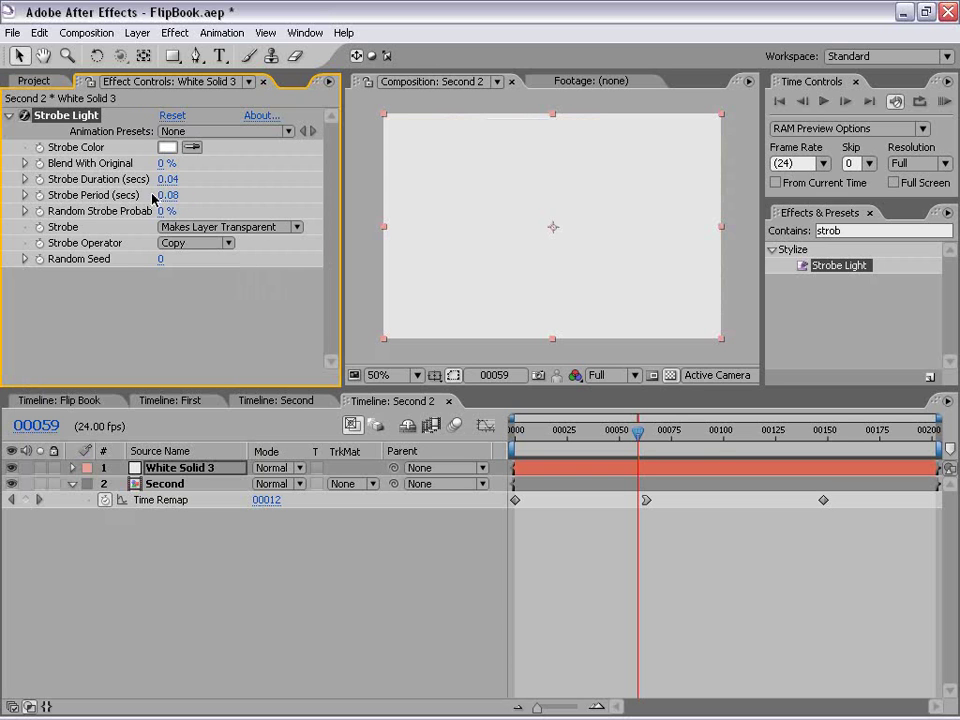
pyautogui.moveTo(608, 436); pyautogui.dragTo(600, 438)
pyautogui.click(632, 557)
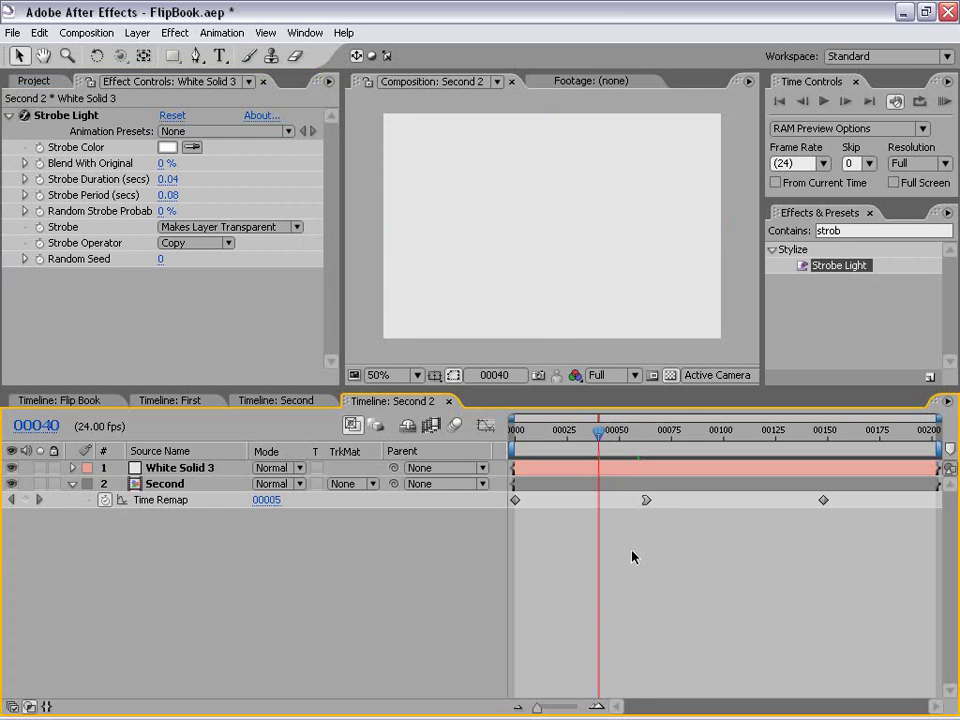
# - Set the white solid's Opacity to 6% and turn on Opacity keyframing at frame 40
pyautogui.click(604, 466)
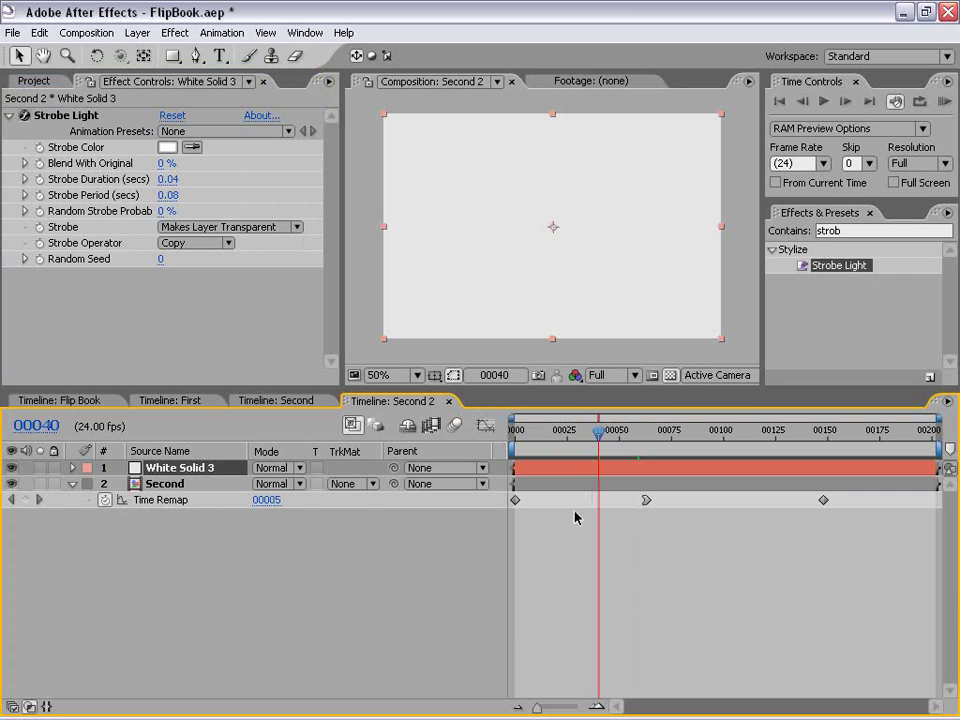
pyautogui.press('t')
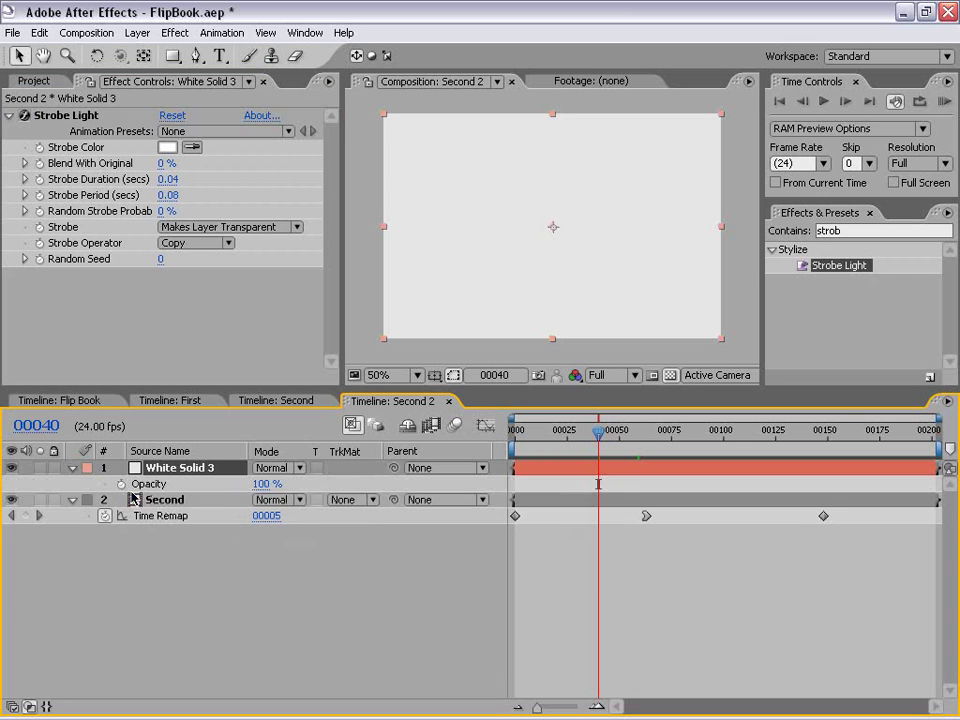
pyautogui.click(265, 486)
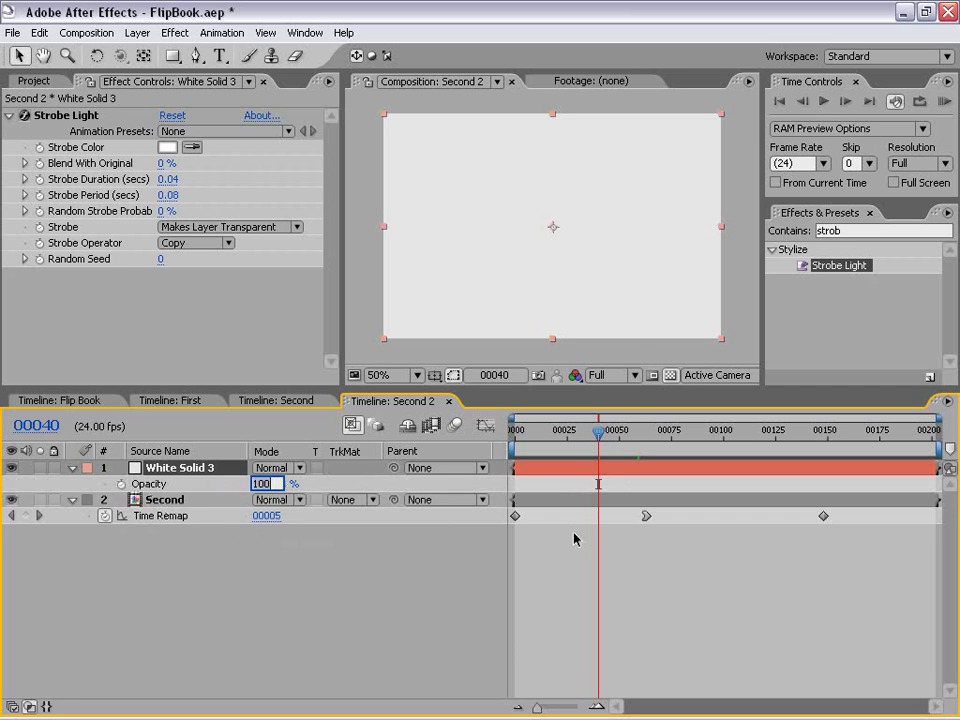
pyautogui.write('6')
pyautogui.press('Return')
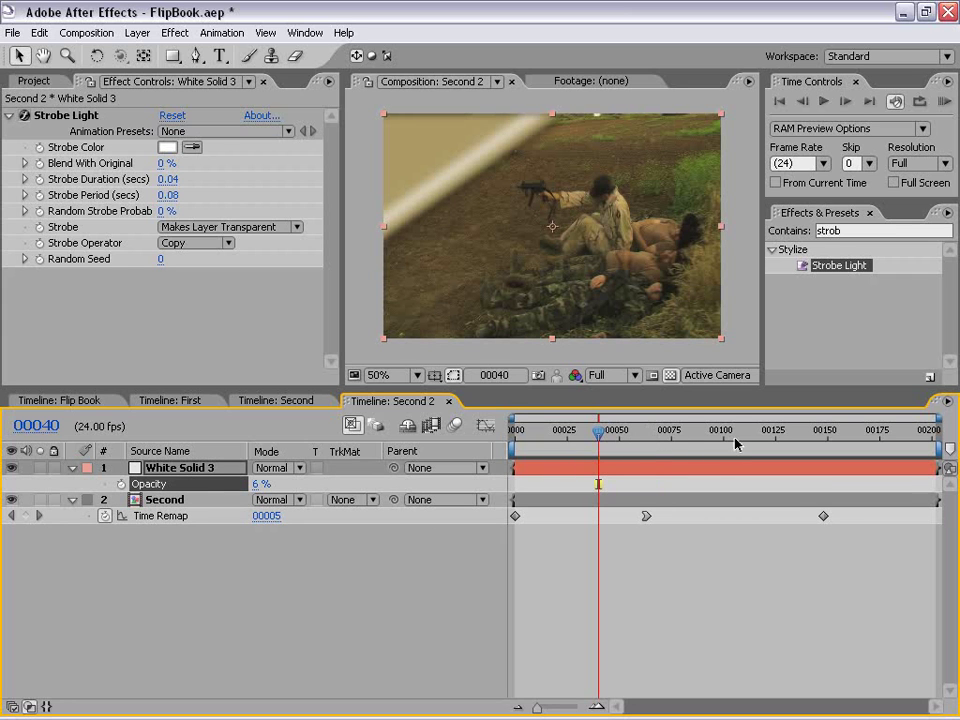
pyautogui.click(121, 484)
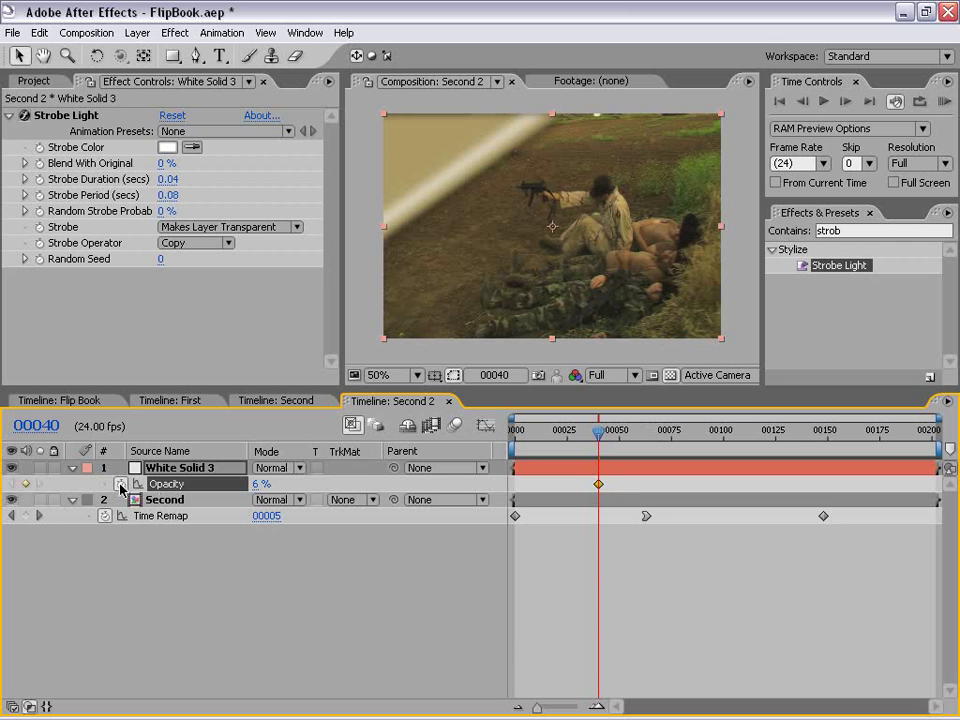
# - Add Opacity keyframes to the white solid at frames 62 and 89, setting the one at frame 89 to 0%
pyautogui.moveTo(615, 433); pyautogui.dragTo(645, 436)
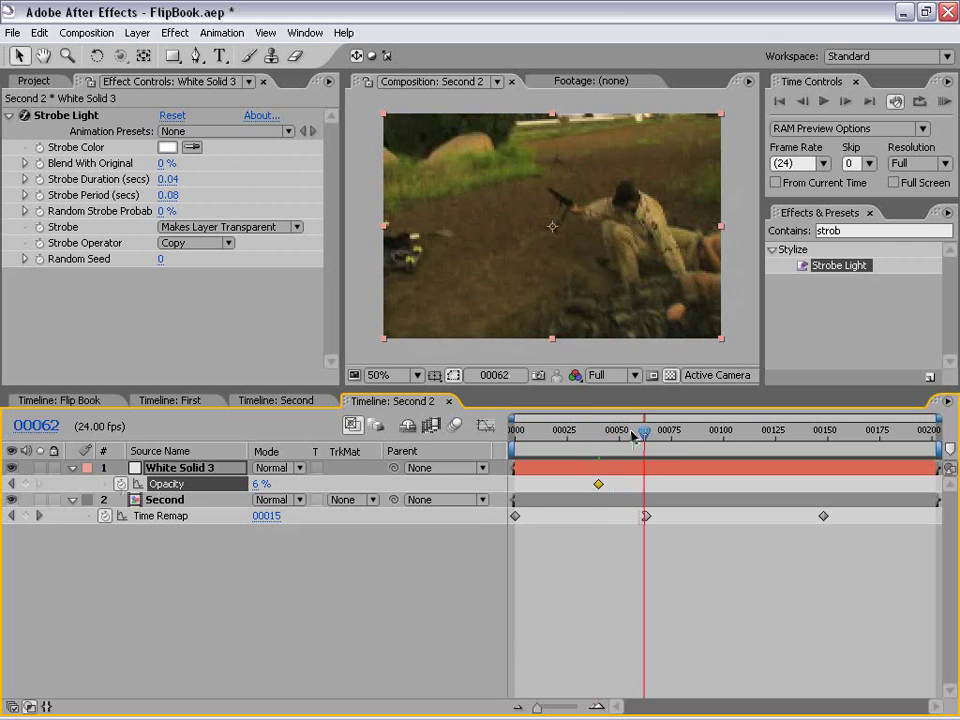
pyautogui.moveTo(645, 433); pyautogui.dragTo(700, 433)
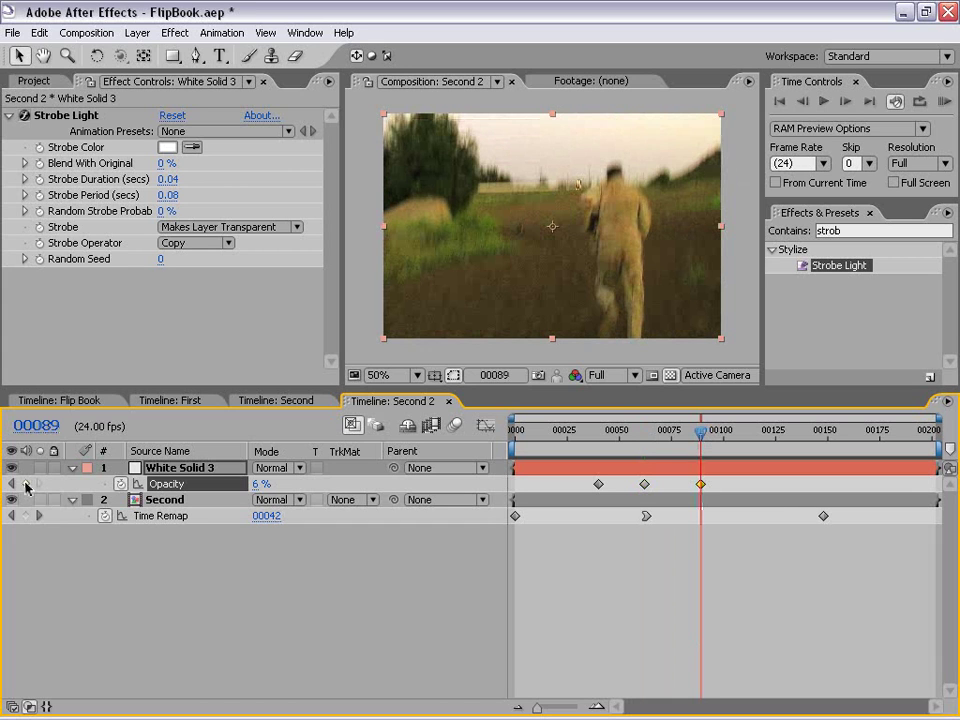
pyautogui.click(255, 484)
pyautogui.write('0')
pyautogui.press('Return')
# - Set the white solid's Opacity keyframe at frame 40 to 0%
pyautogui.moveTo(699, 435); pyautogui.dragTo(640, 436)
pyautogui.moveTo(645, 435); pyautogui.dragTo(598, 450)
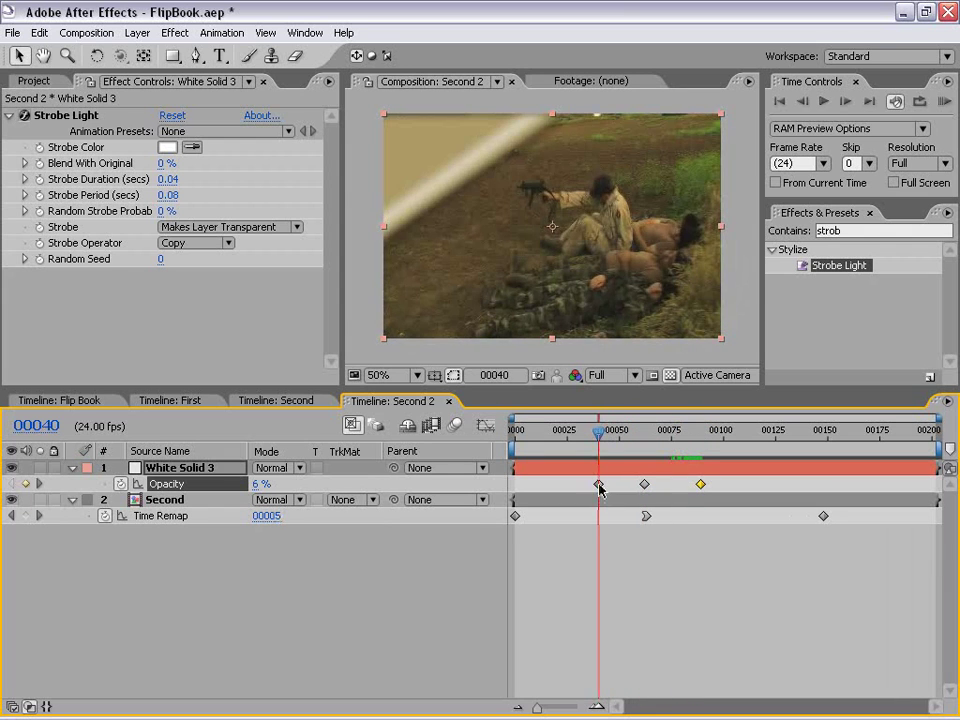
pyautogui.doubleClick(598, 484)
pyautogui.write('0')
pyautogui.click(737, 367)
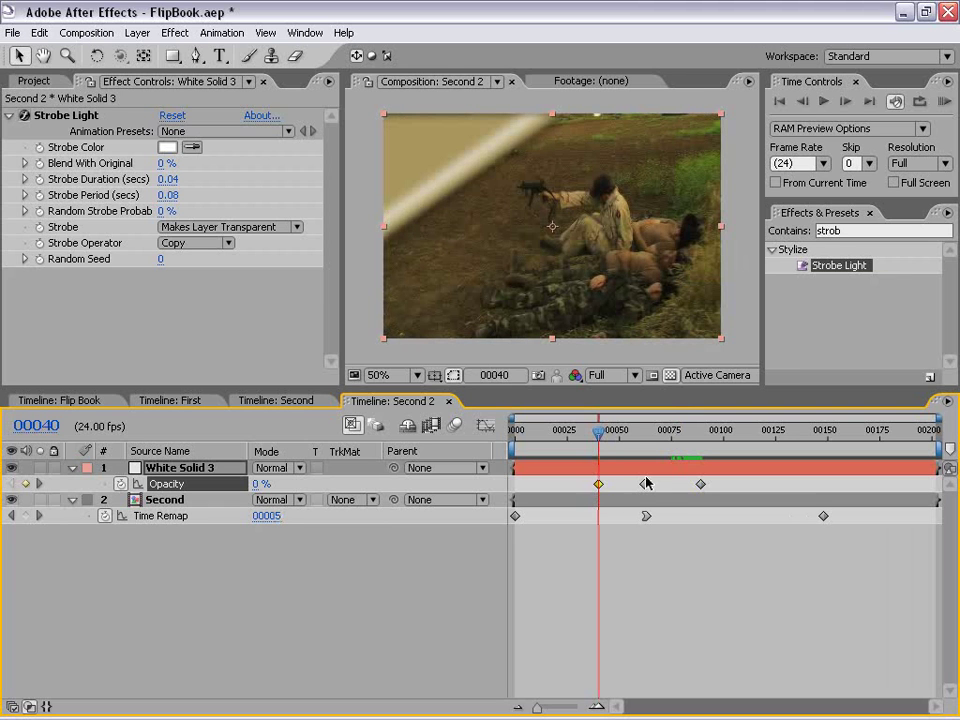
# - Shift the white solid's last Opacity keyframe to about frame 94 and its first to about frame 45
pyautogui.moveTo(596, 446); pyautogui.dragTo(690, 438)
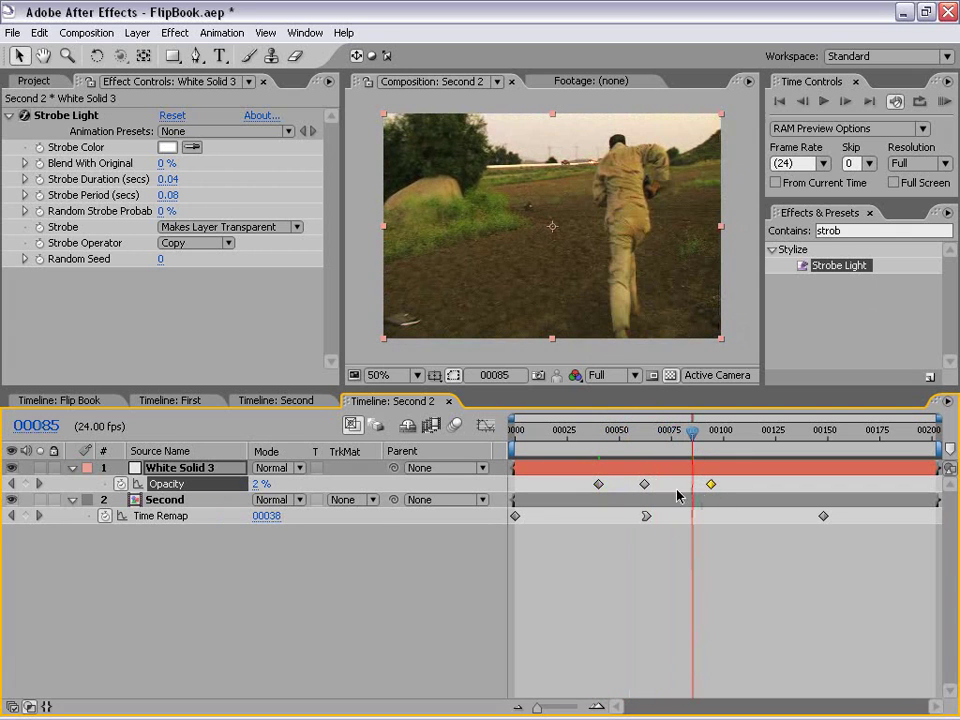
pyautogui.moveTo(597, 486)
pyautogui.mouseDown()
pyautogui.moveTo(530, 486)
pyautogui.moveTo(616, 489)
pyautogui.mouseUp()
pyautogui.moveTo(517, 430); pyautogui.dragTo(587, 435)
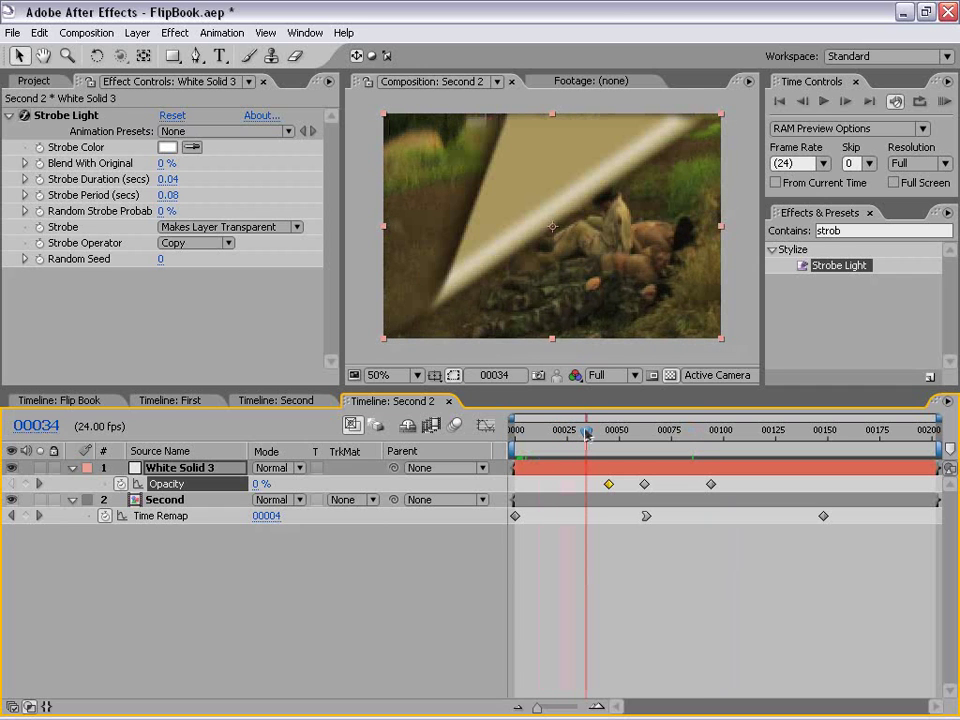
# - Preview the Second 2 composition in an enlarged viewer to check the page turns and flicker, and restore the normal layout
pyautogui.click(572, 349)
pyautogui.press('`')
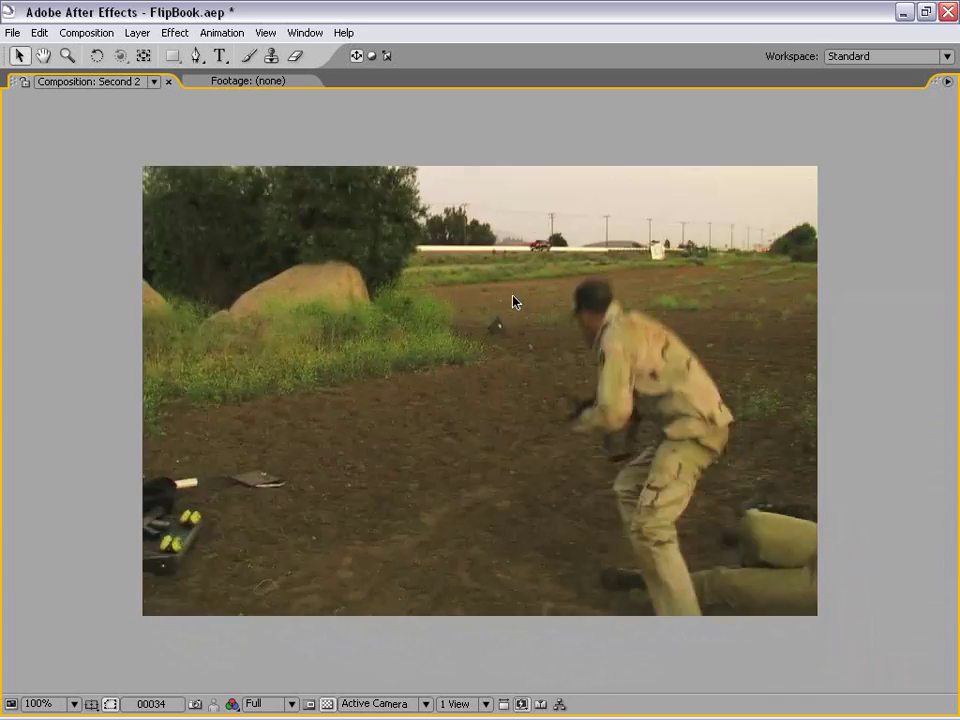
pyautogui.press('space')
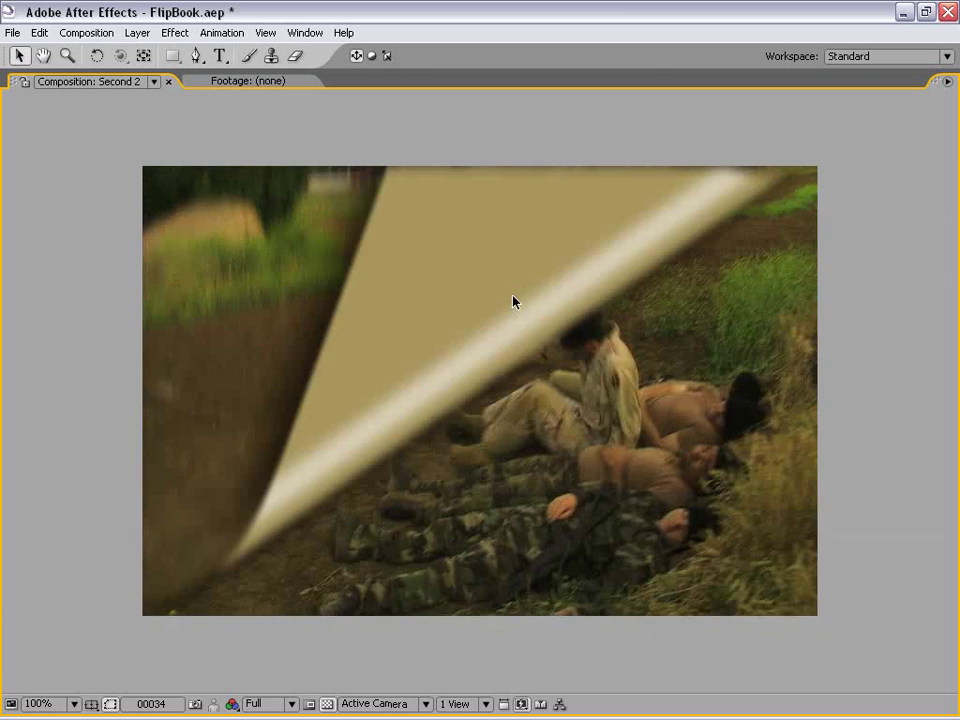
pyautogui.press('`')
# - Set the white solid's blending mode to Add in the Second 2 composition
pyautogui.moveTo(607, 447)
pyautogui.mouseDown()
pyautogui.moveTo(574, 440)
pyautogui.moveTo(597, 440)
pyautogui.mouseUp()
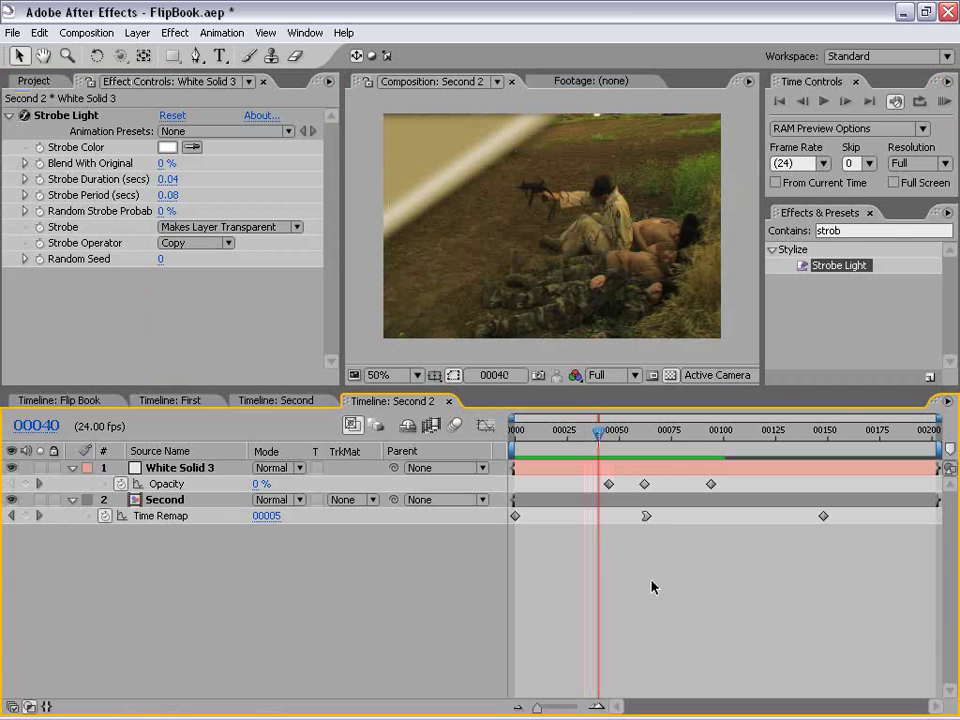
pyautogui.click(147, 468)
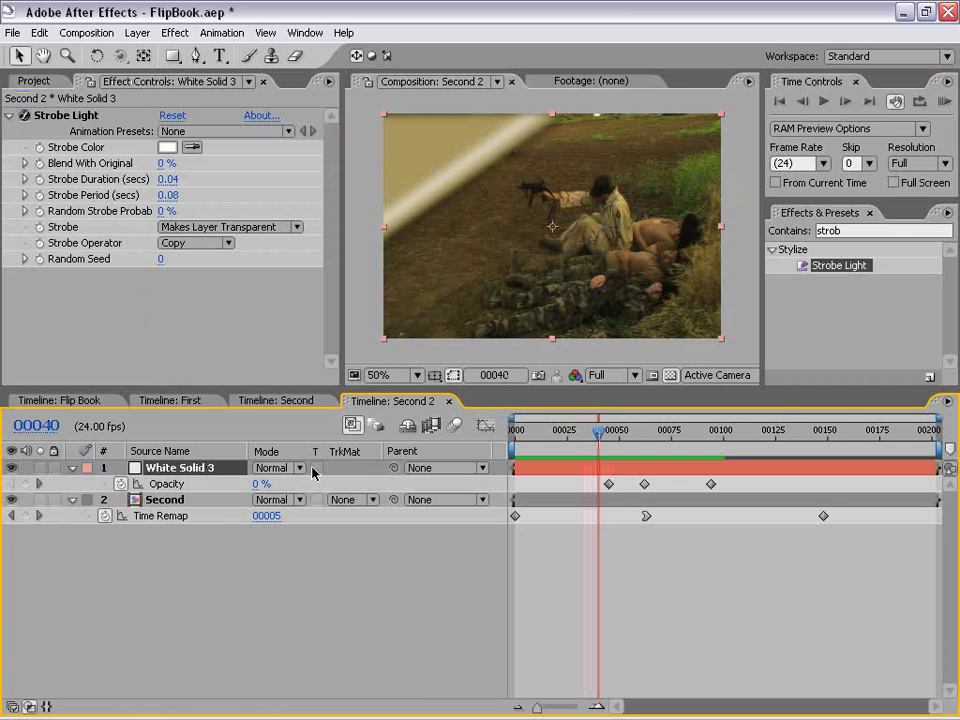
pyautogui.click(275, 468)
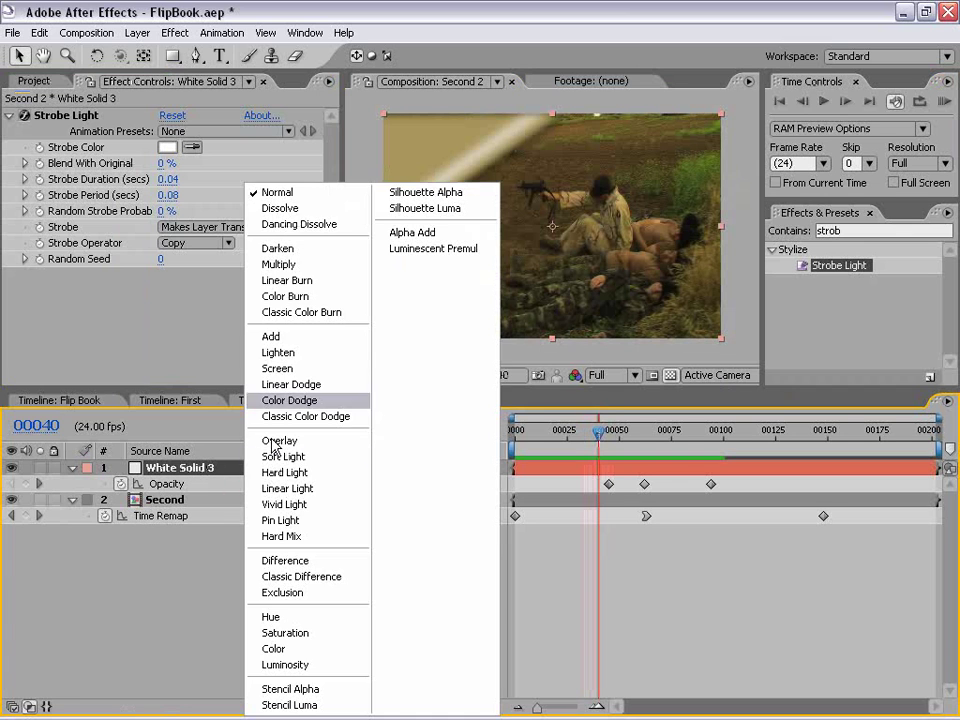
pyautogui.click(279, 334)
pyautogui.click(269, 617)
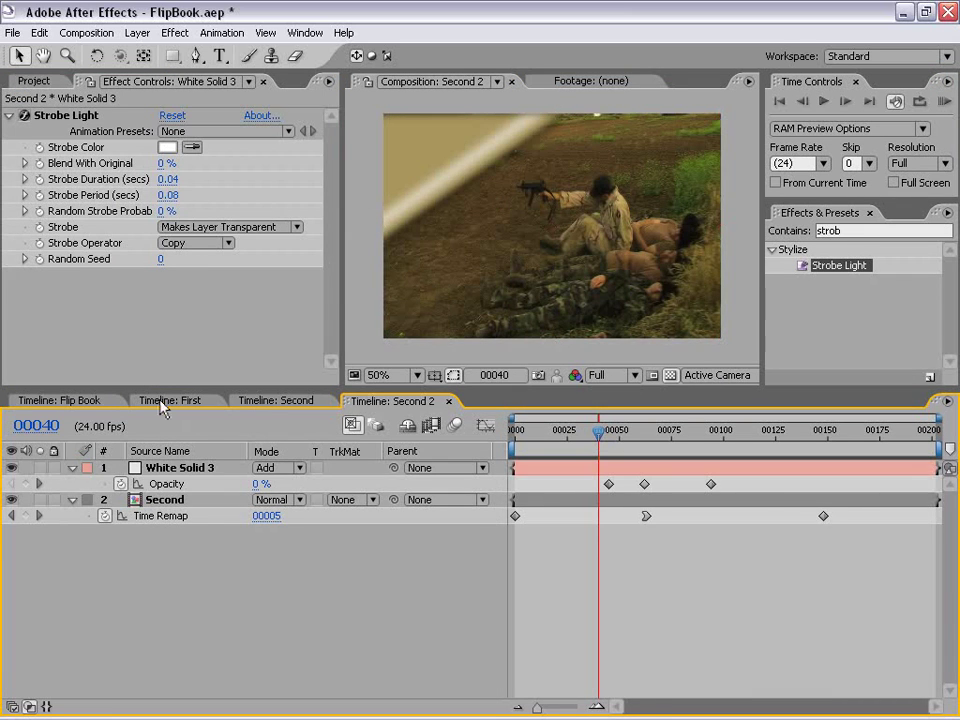
# - In the First composition, set the Directional Blur direction of the upper Put Footage Here layer to -35°
pyautogui.click(170, 400)
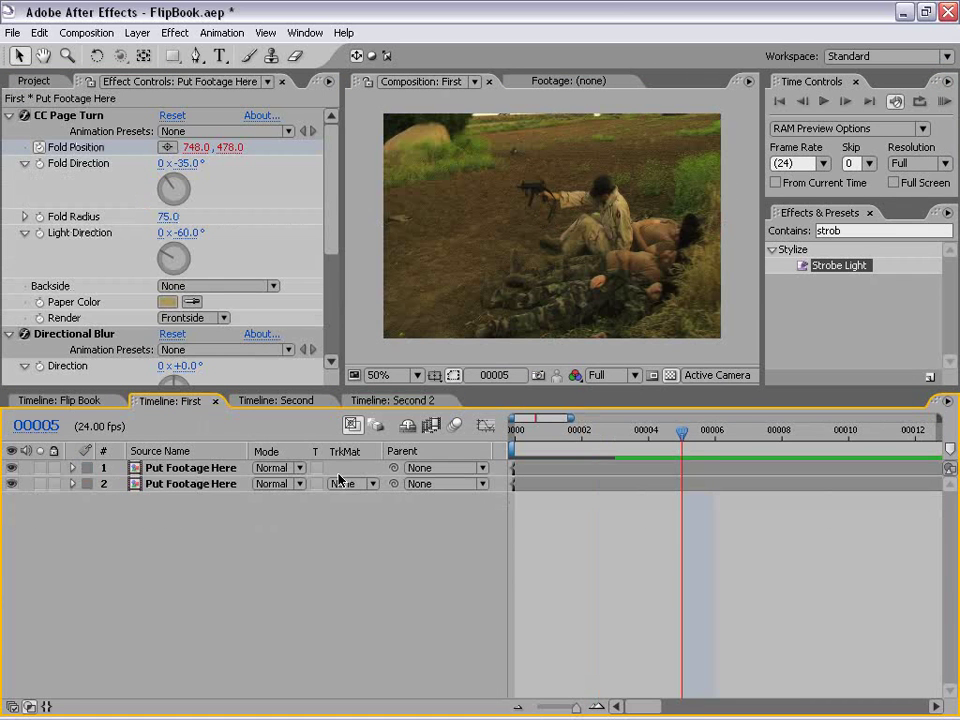
pyautogui.click(210, 467)
pyautogui.click(214, 527)
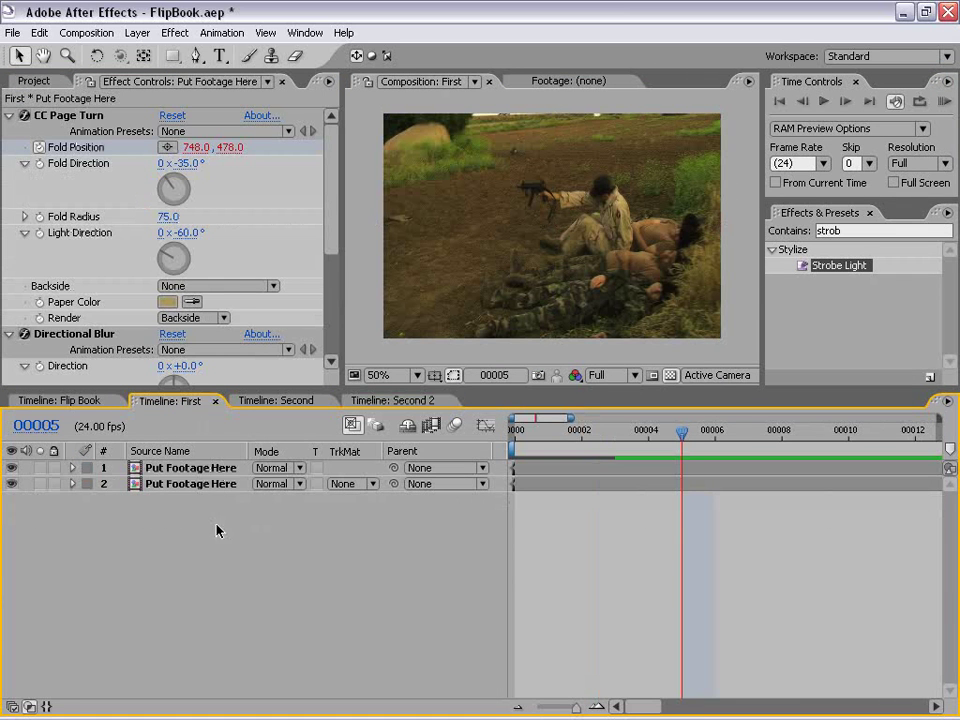
pyautogui.click(175, 468)
pyautogui.moveTo(334, 211); pyautogui.dragTo(328, 254)
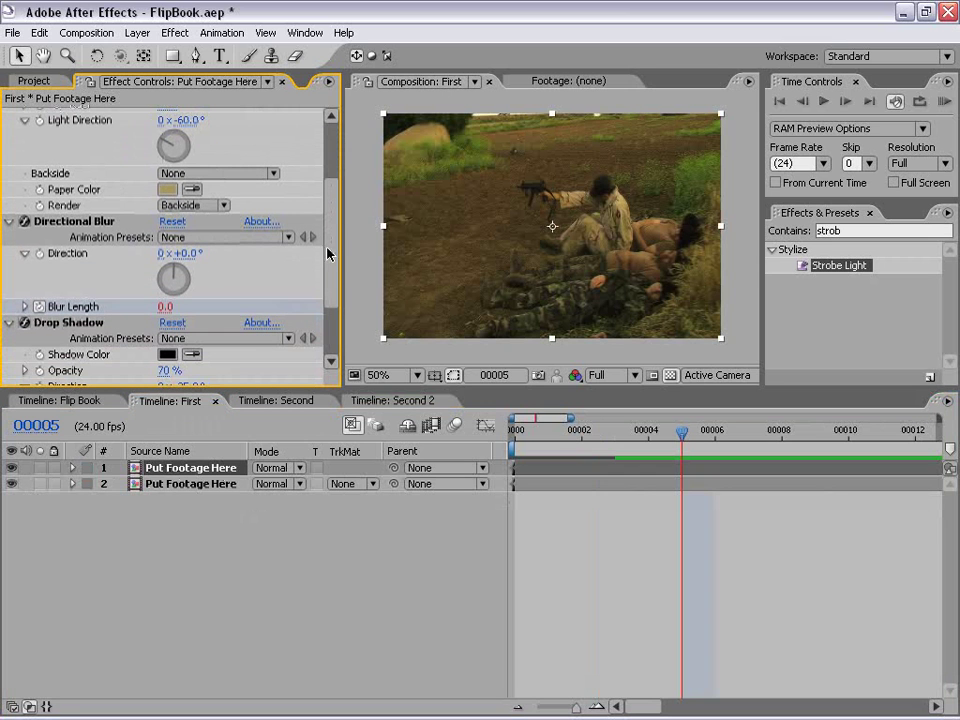
pyautogui.click(181, 253)
pyautogui.write('-')
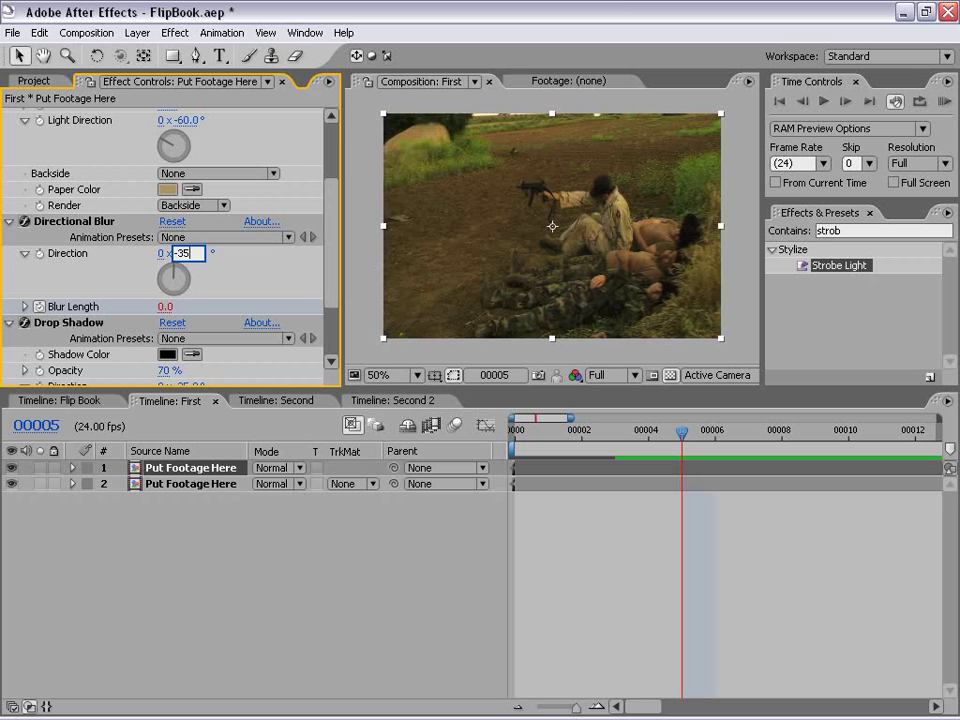
pyautogui.write('35')
pyautogui.press('Return')
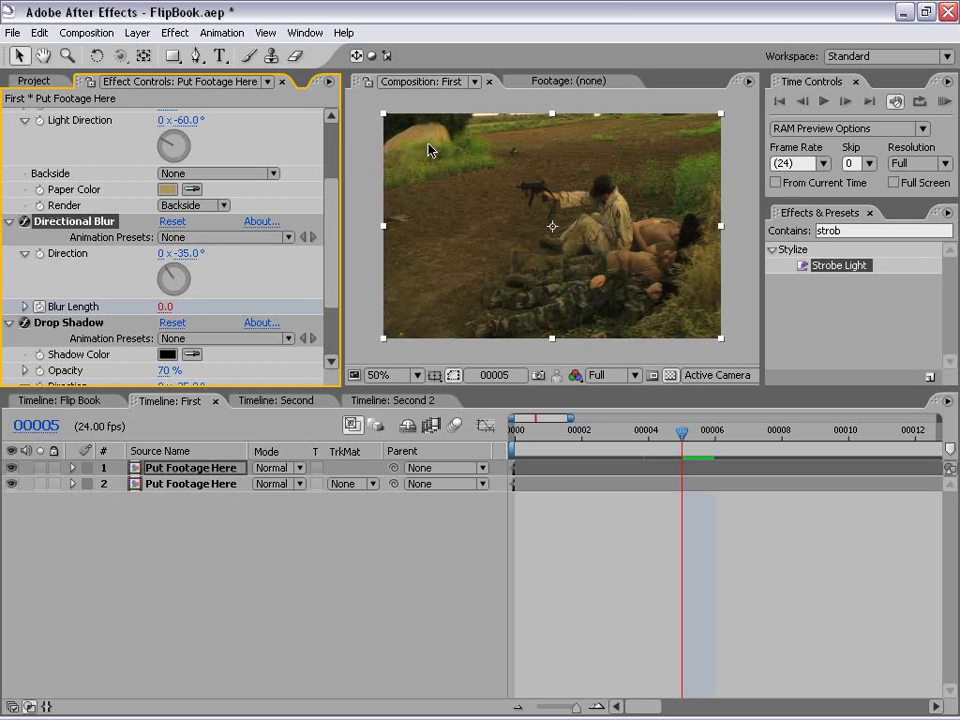
# - Set the Directional Blur direction of the lower Put Footage Here layer to -35°
pyautogui.click(173, 484)
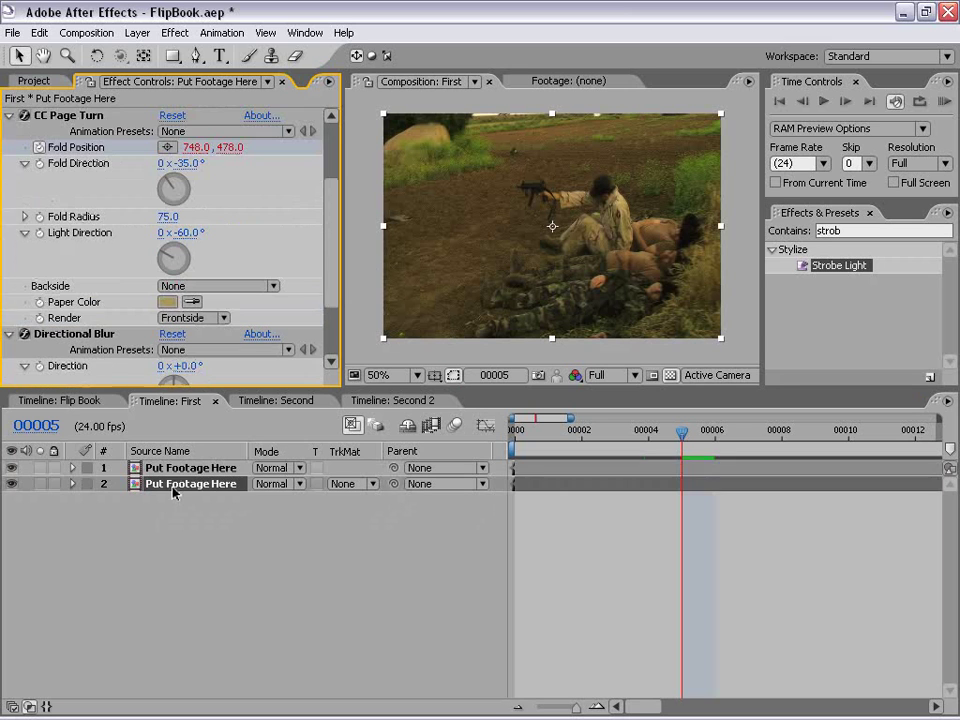
pyautogui.scroll(-5, 336, 189)
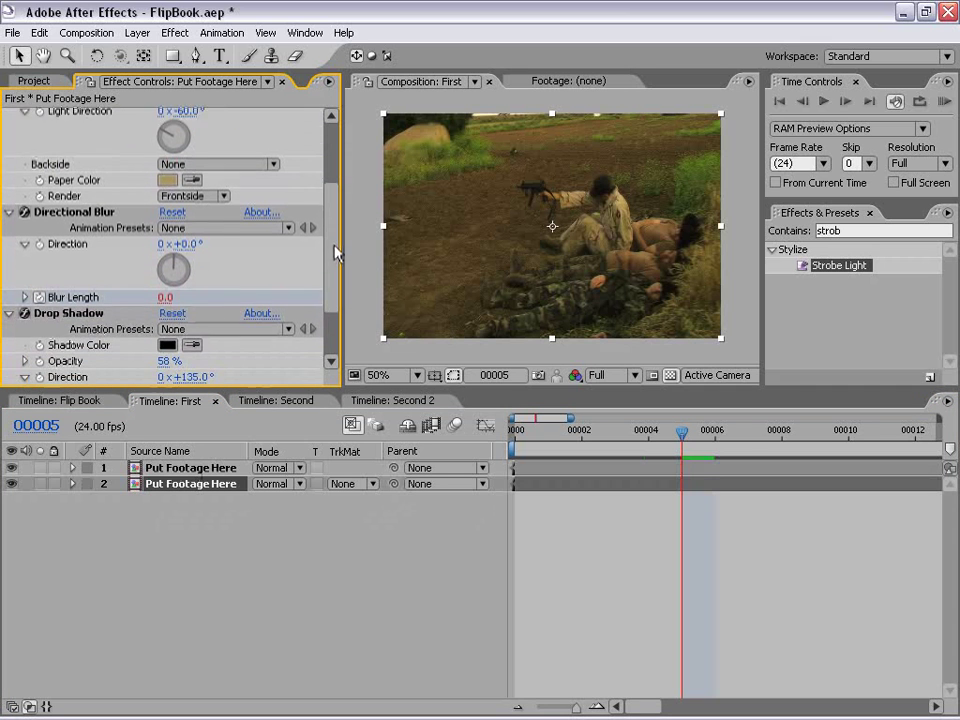
pyautogui.click(188, 232)
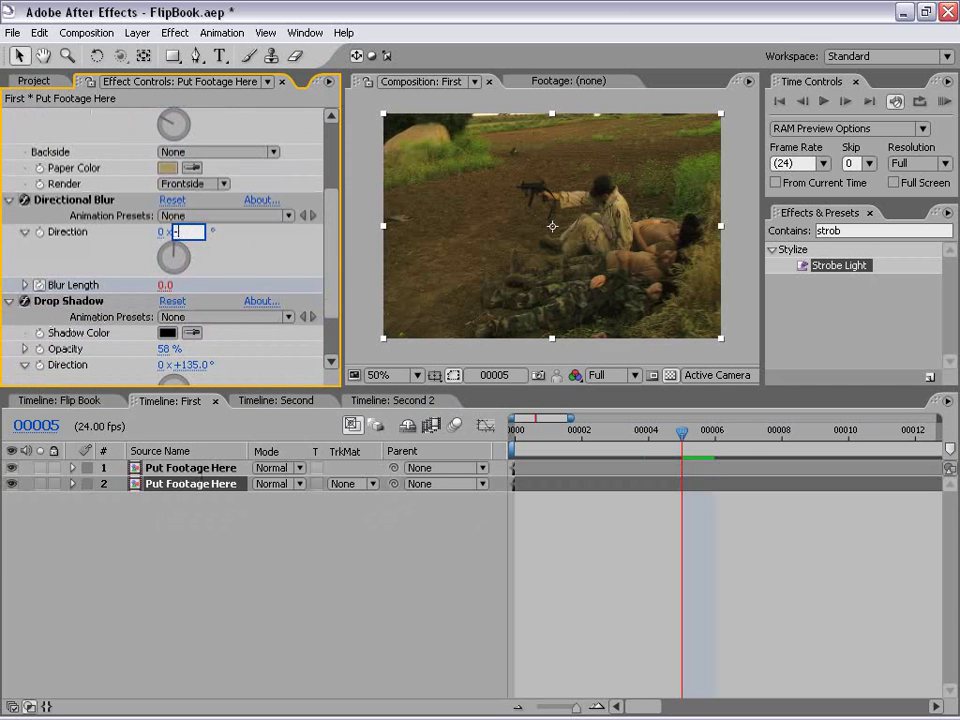
pyautogui.press('Return')
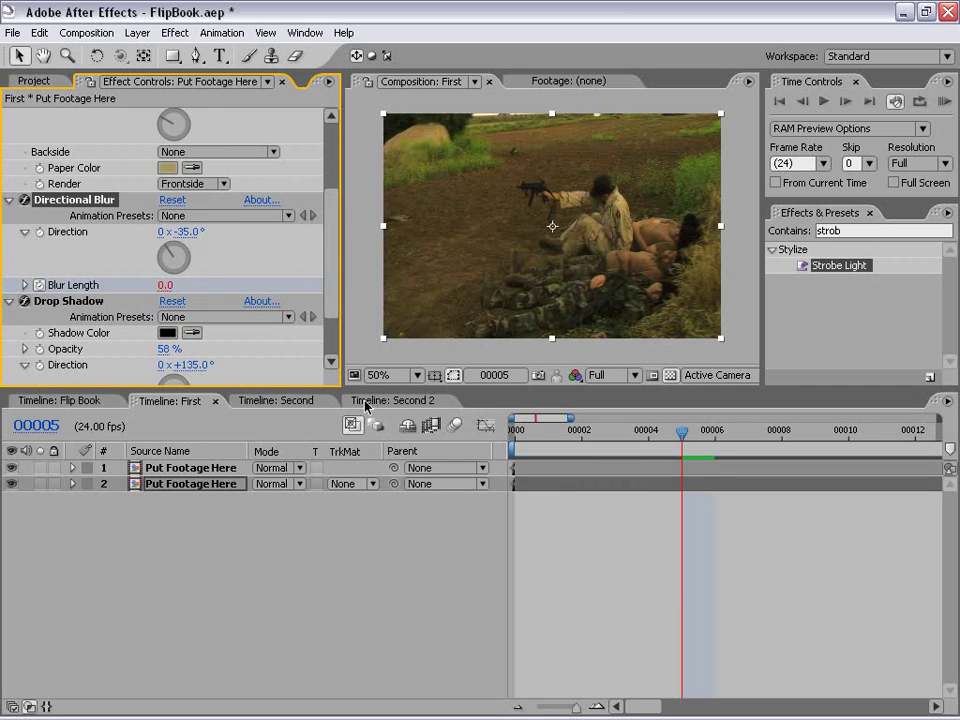
# - Leave the First composition, review the Flip Book composition's playback, and return to frame 0
pyautogui.click(366, 402)
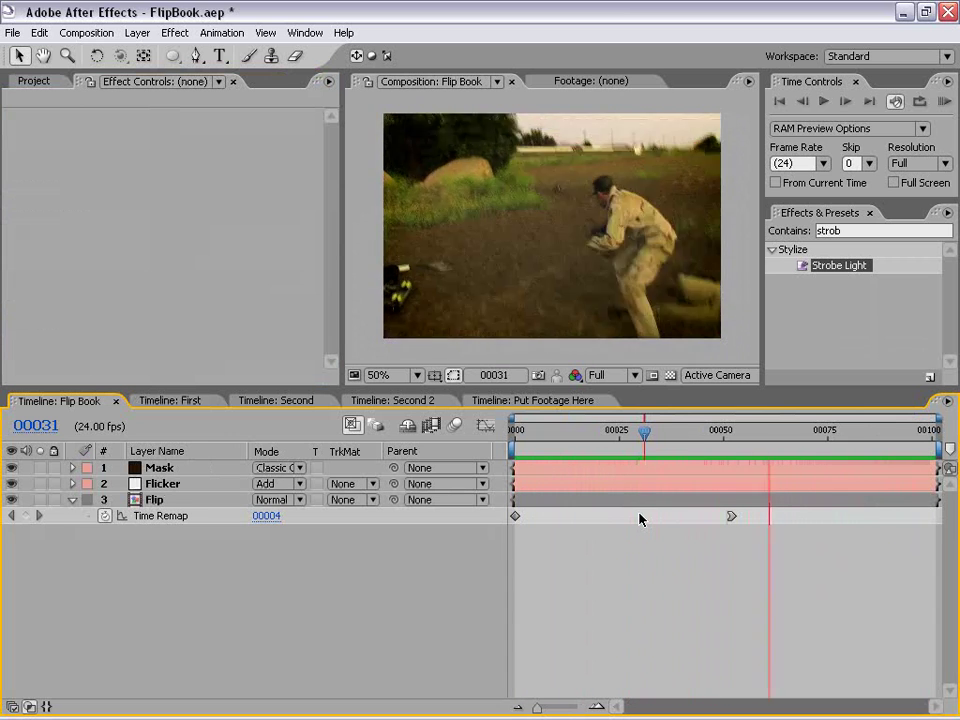
pyautogui.press('Home')
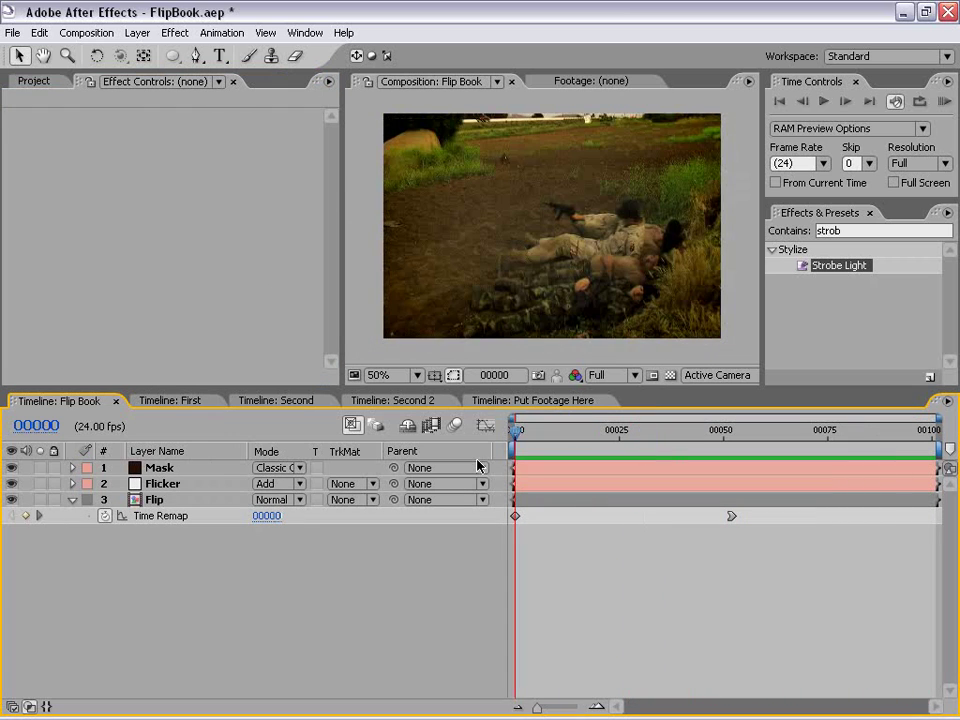